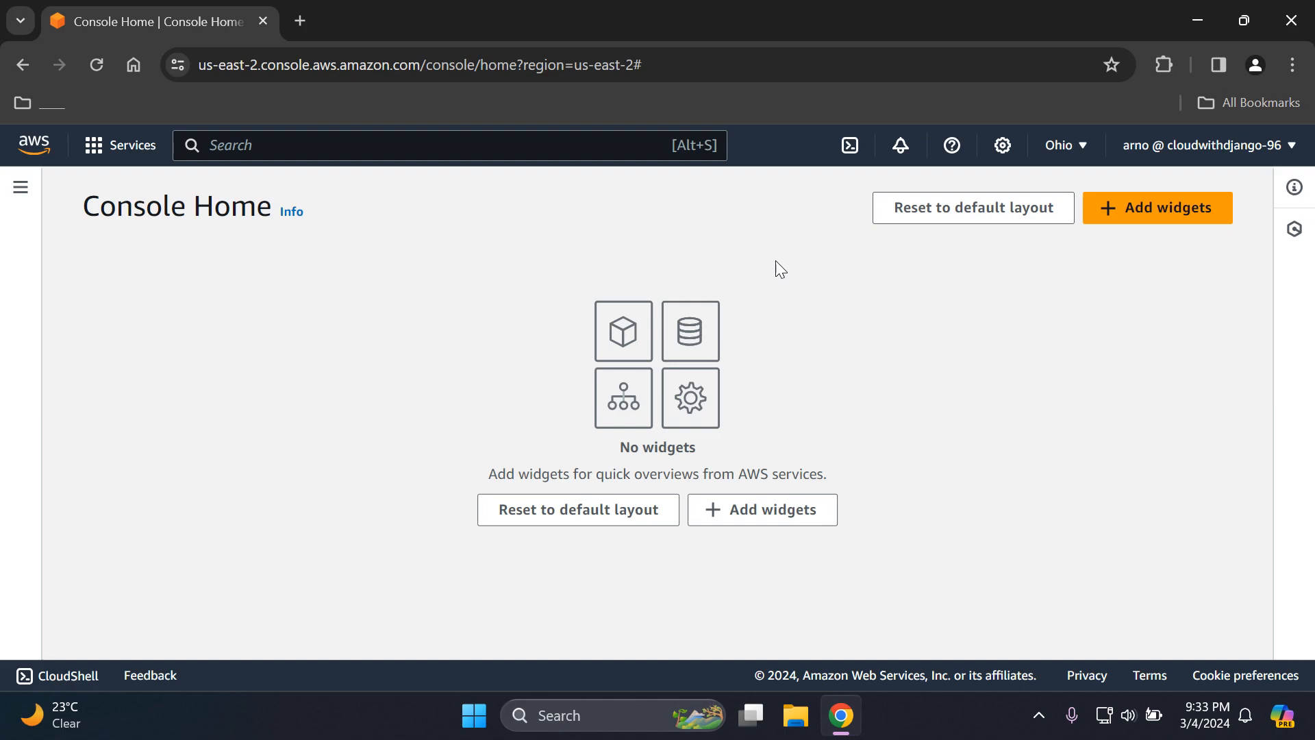
- Search the AWS services for "rds" and open the RDS service
left_click(515, 151)
type("rds")
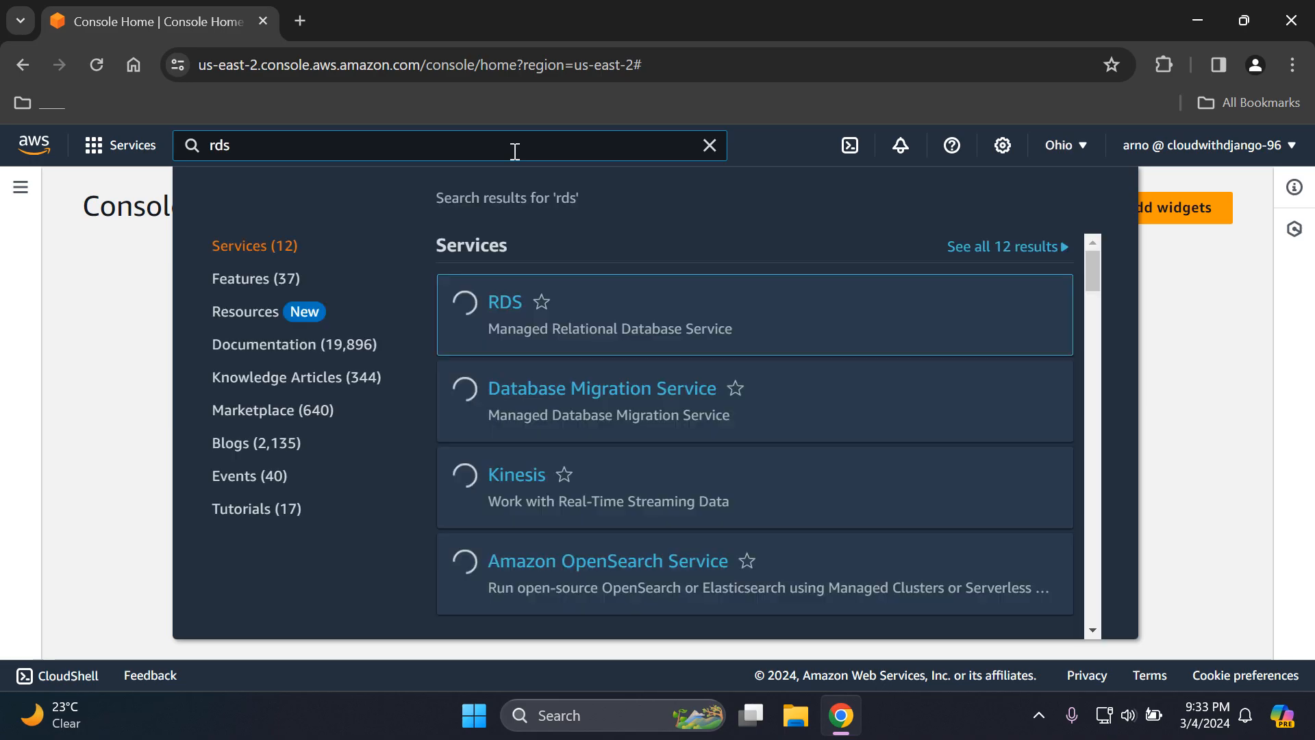
mouse_move(647, 297)
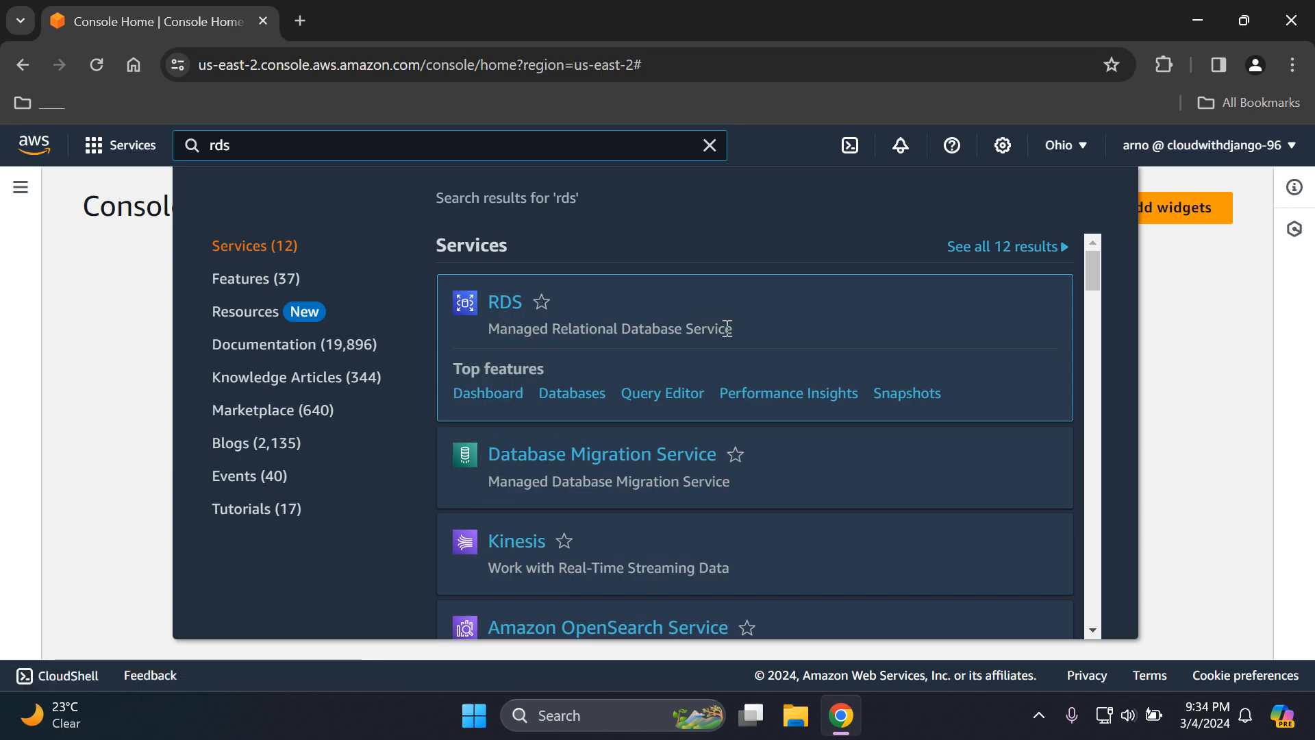
left_click(512, 308)
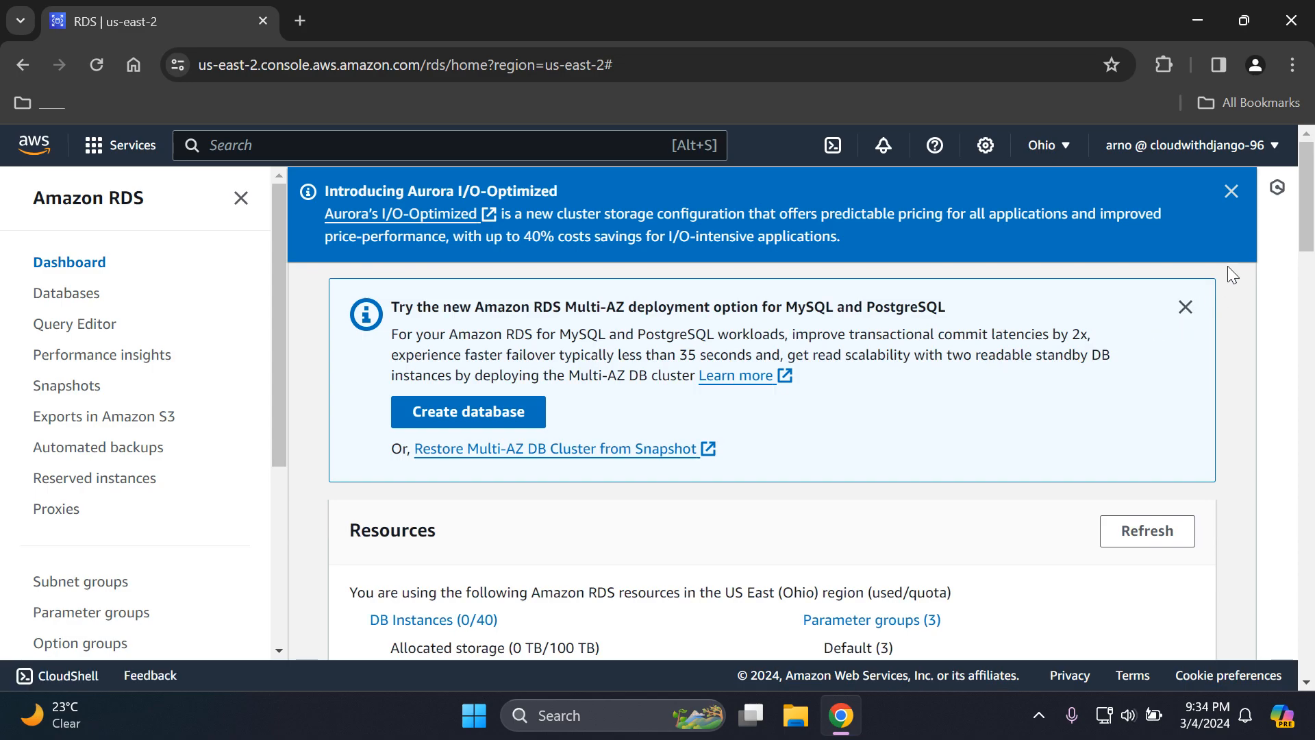
- Open the DB Instances list, dismissing the informational notices and hiding the side navigation
left_click(1239, 195)
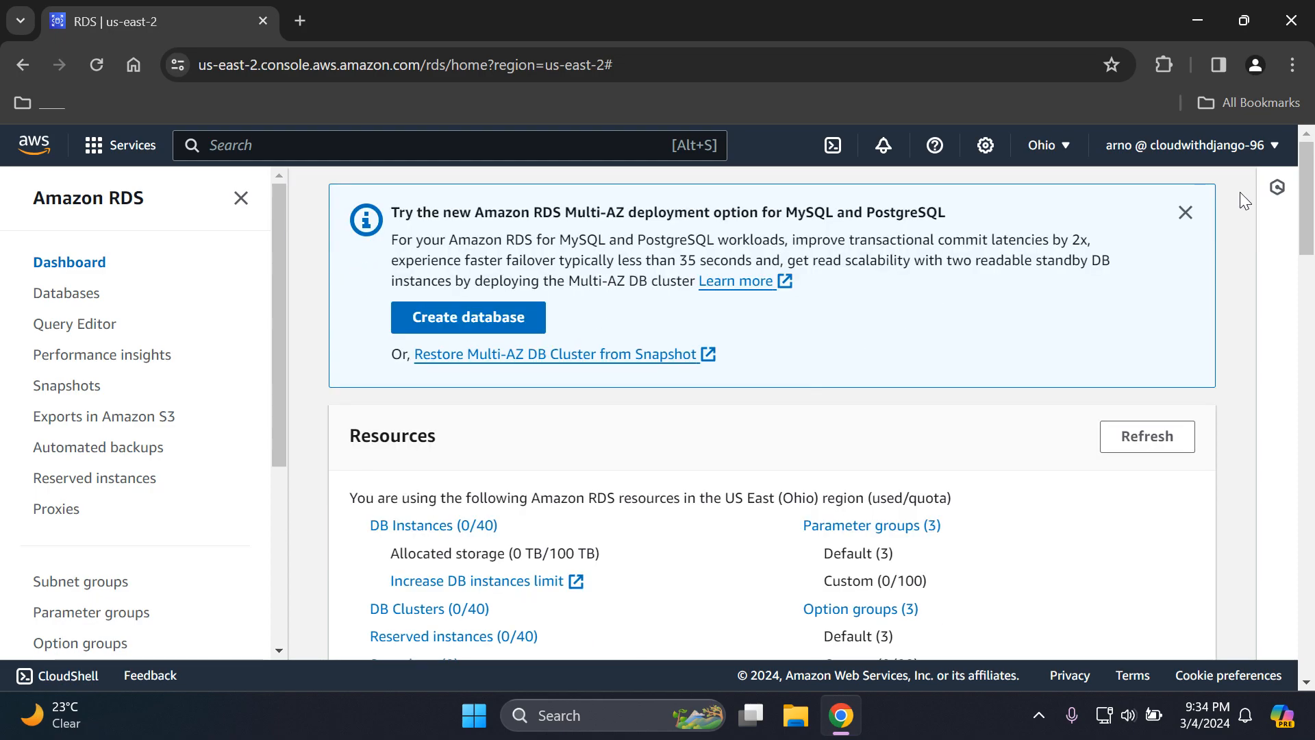
left_click(1186, 213)
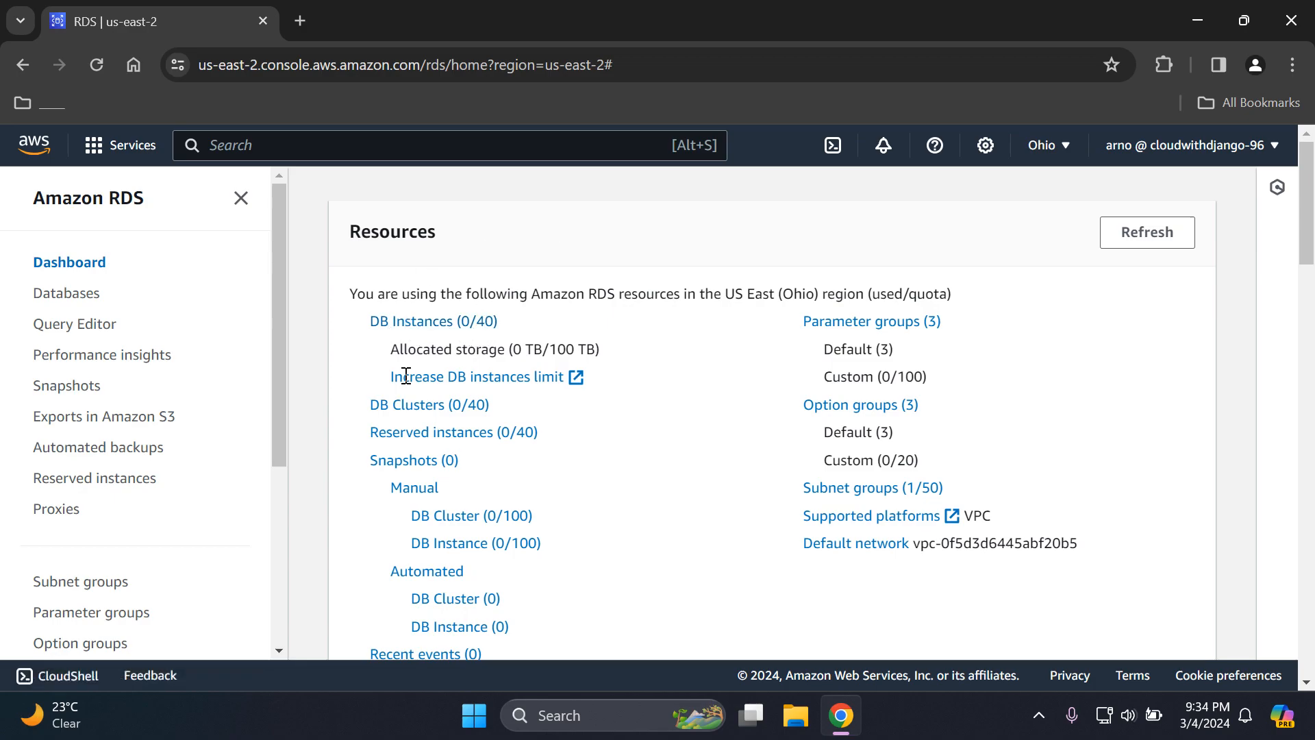
left_click(426, 323)
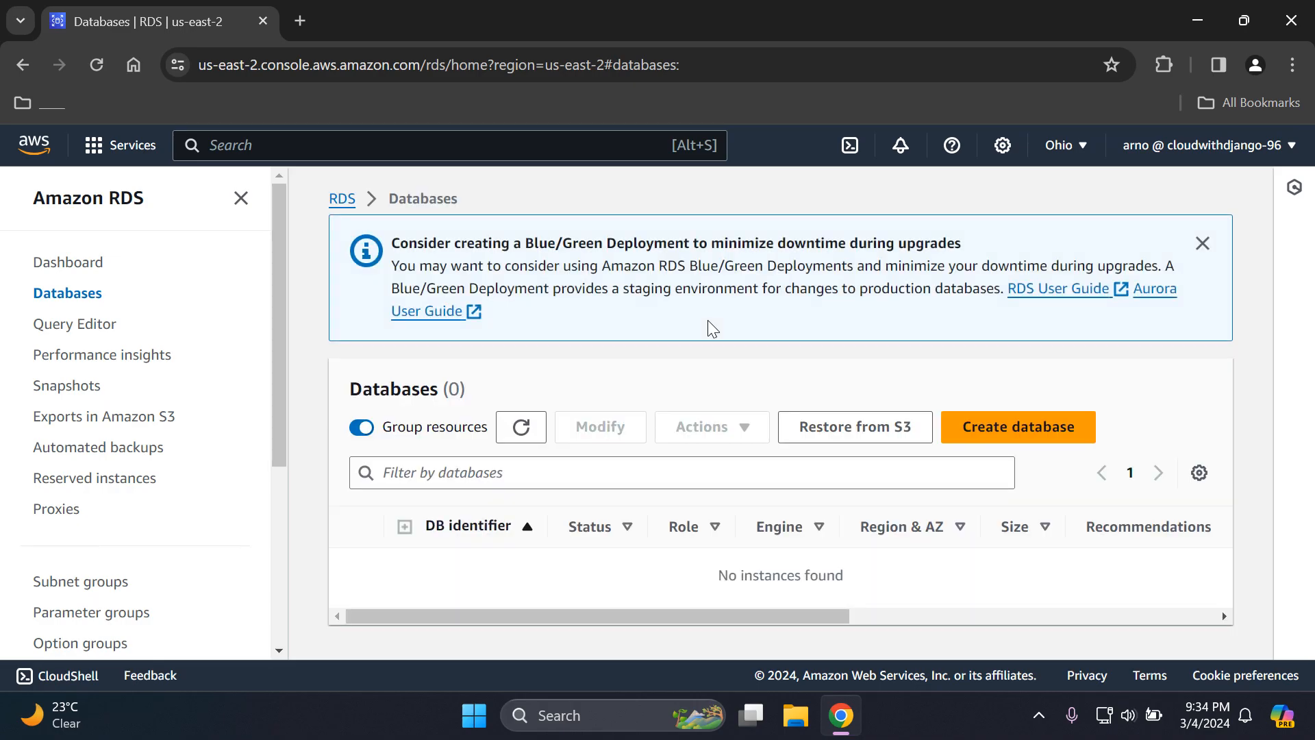
left_click(242, 198)
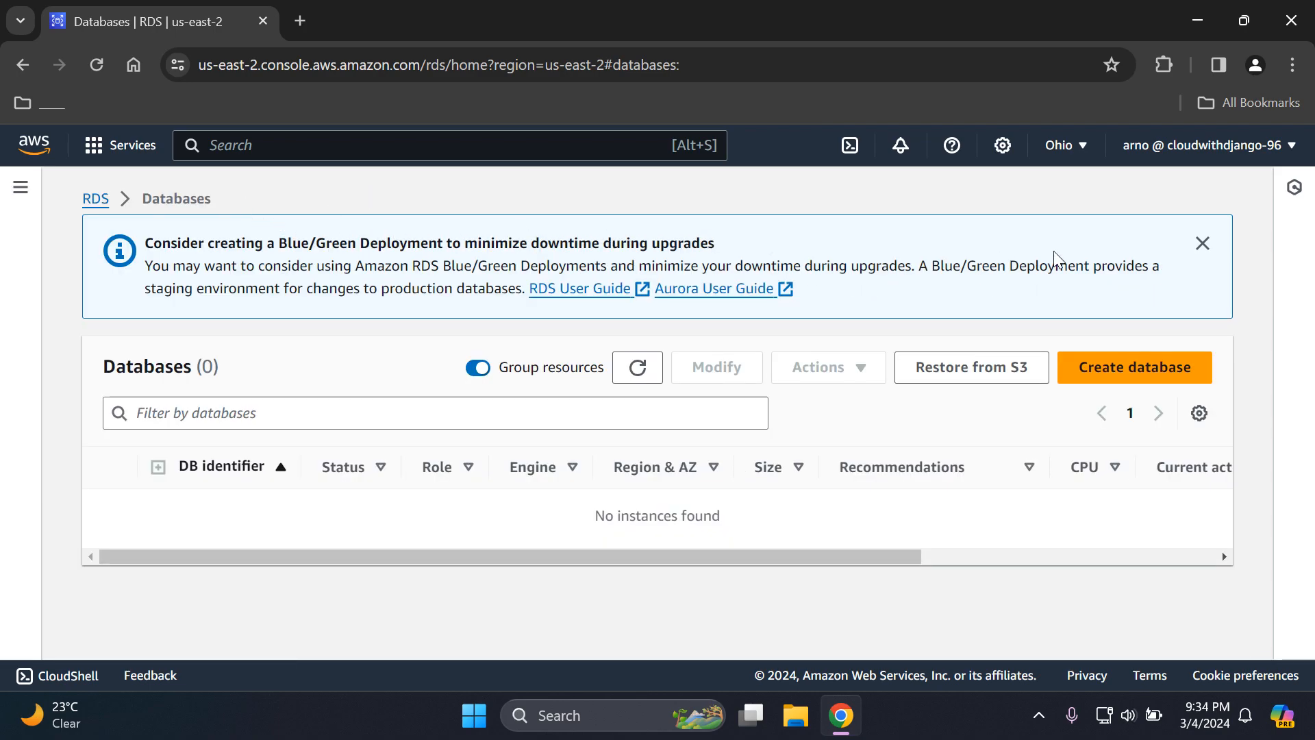
left_click(1211, 250)
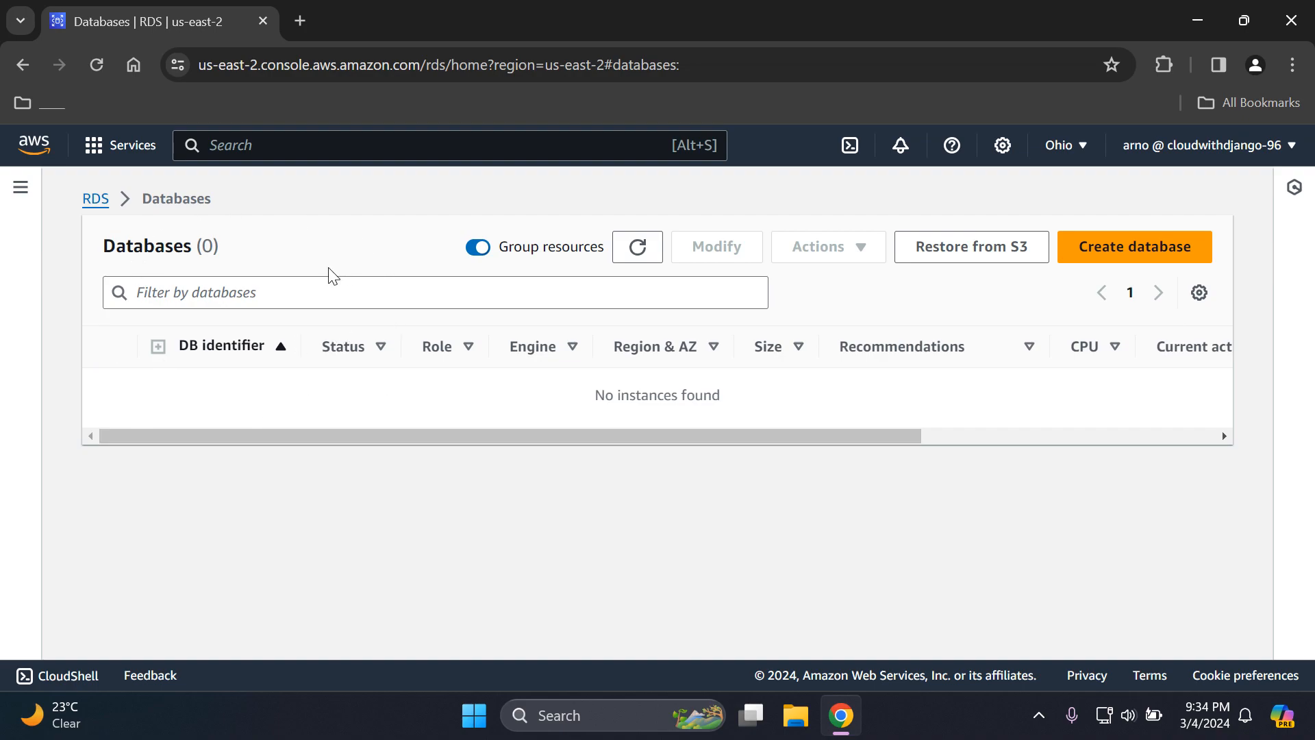
- Start creating a database and choose PostgreSQL as the engine type
left_click(1148, 255)
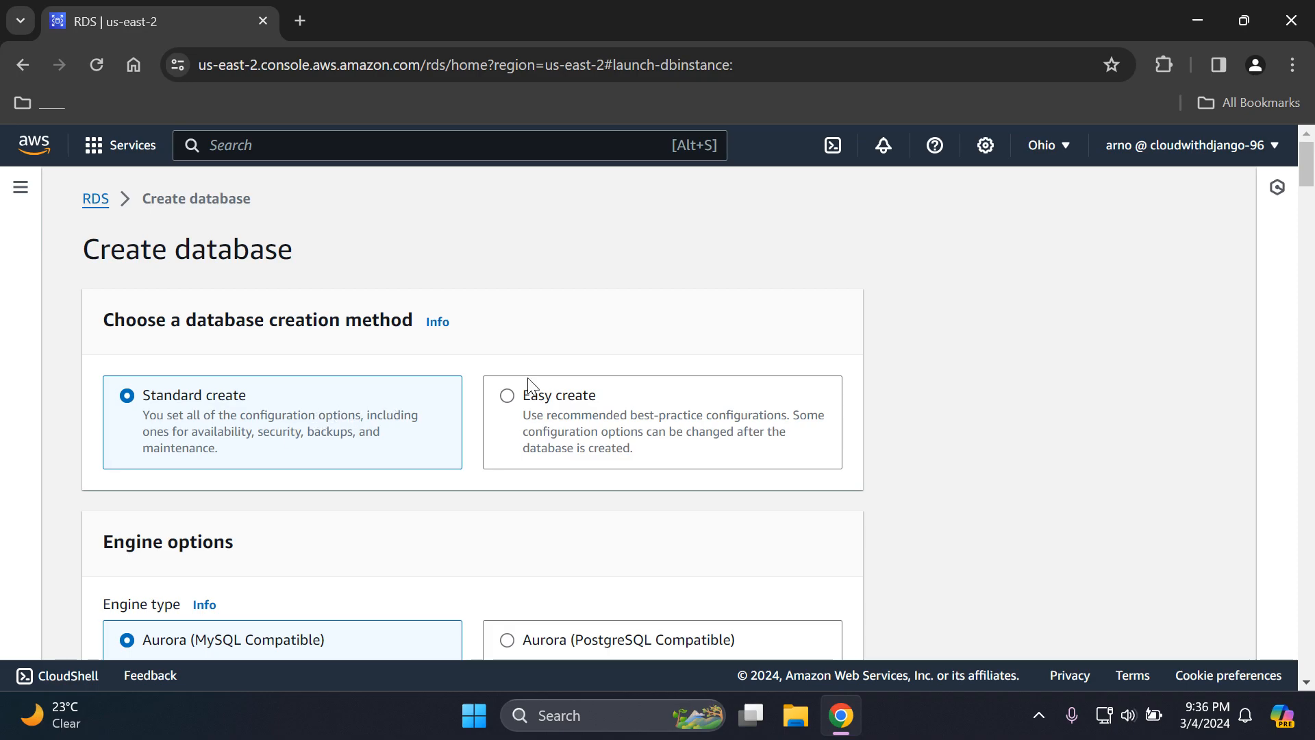
left_click_drag(1309, 168, 1306, 200)
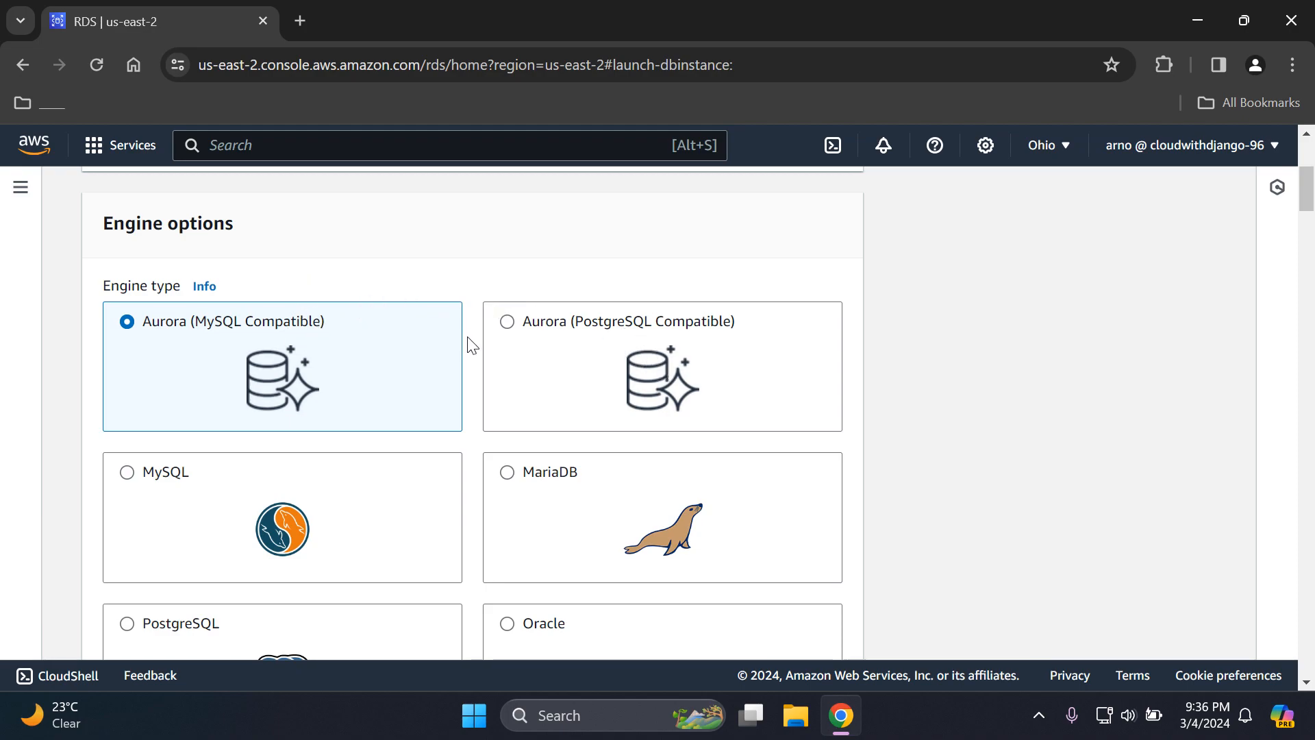
left_click_drag(1312, 199, 1309, 231)
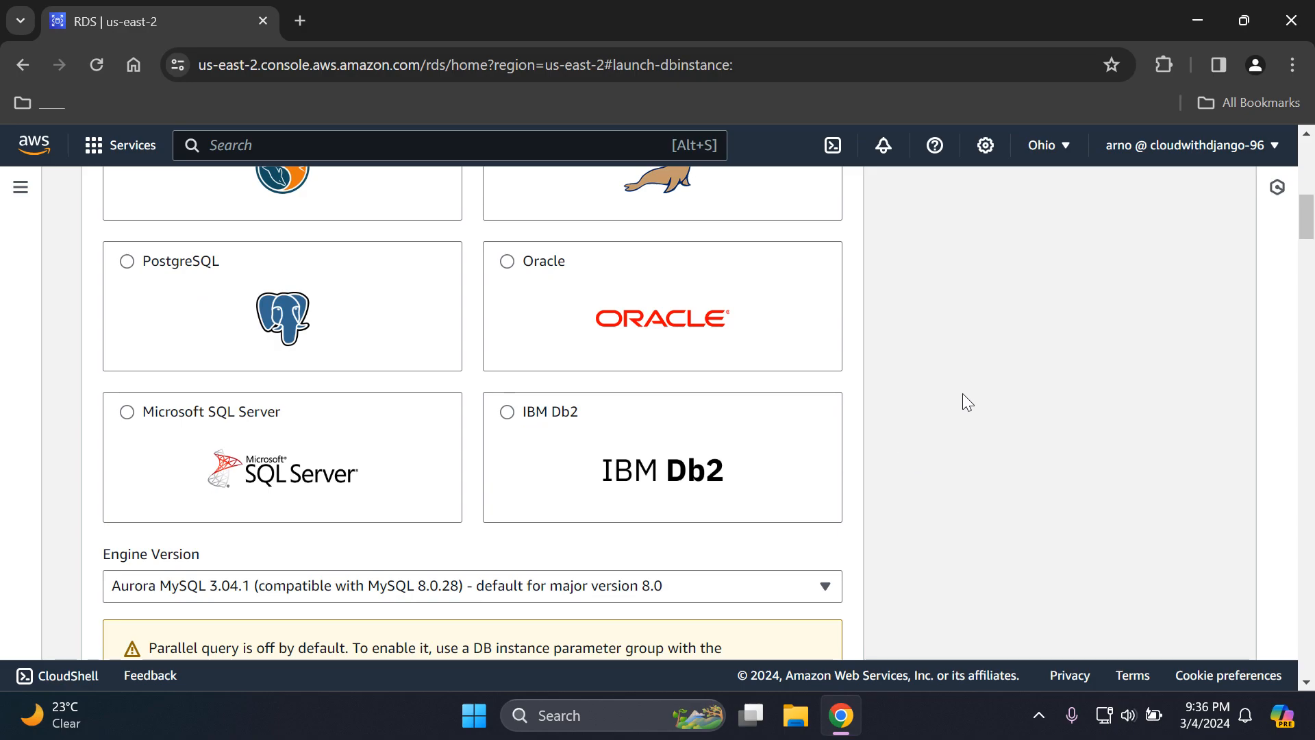
left_click_drag(1310, 237, 1310, 207)
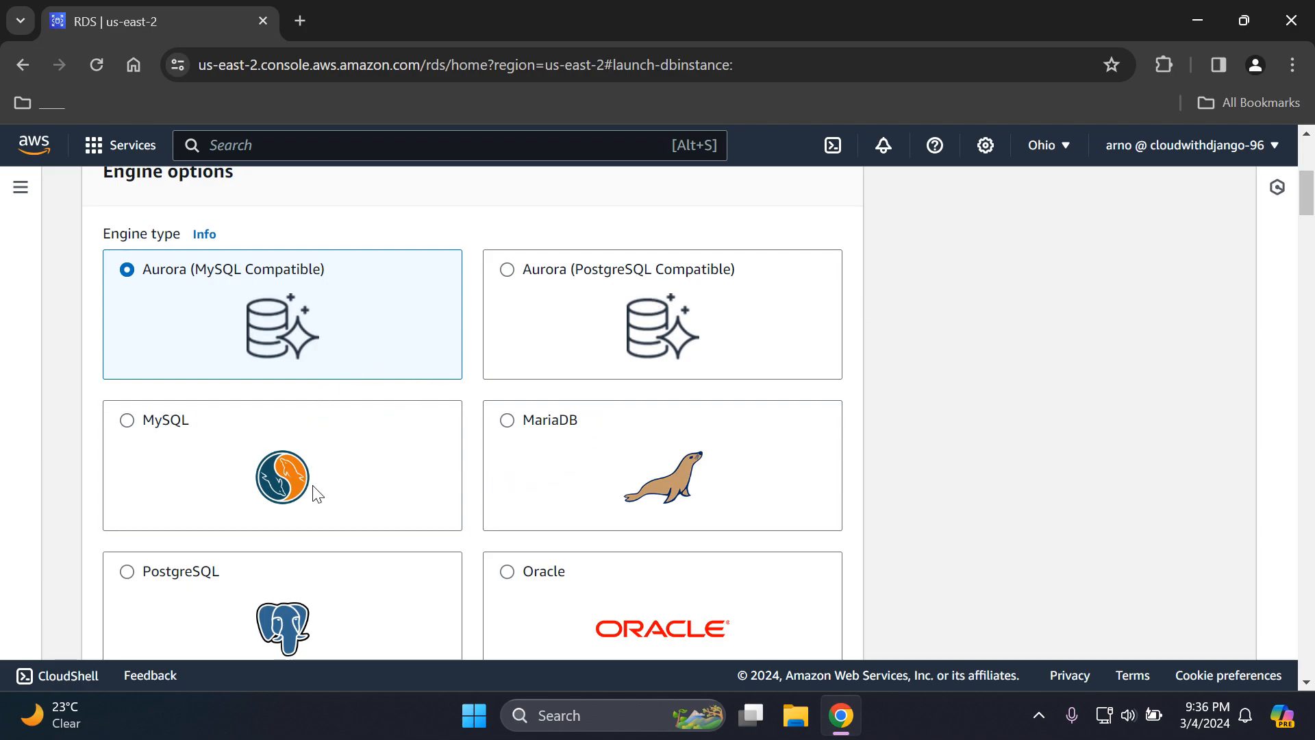
scroll(1306, 220, "down", 3)
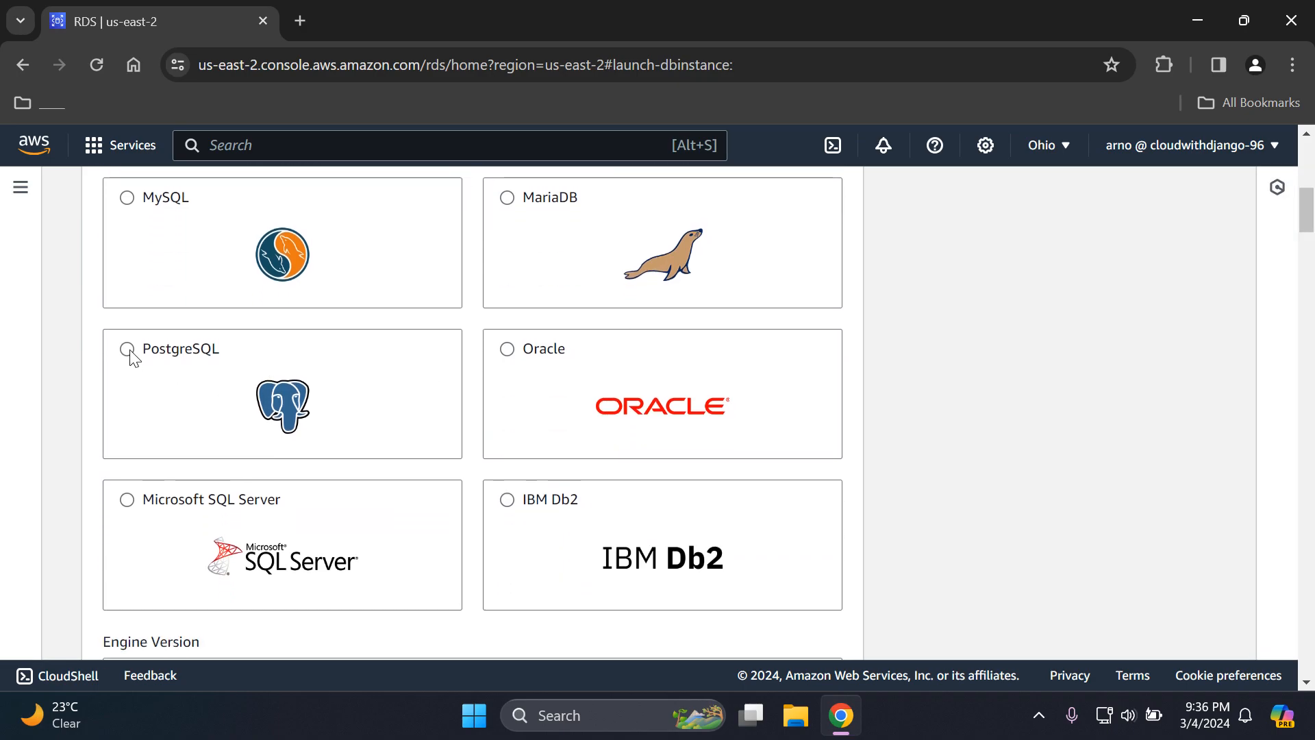
left_click(130, 351)
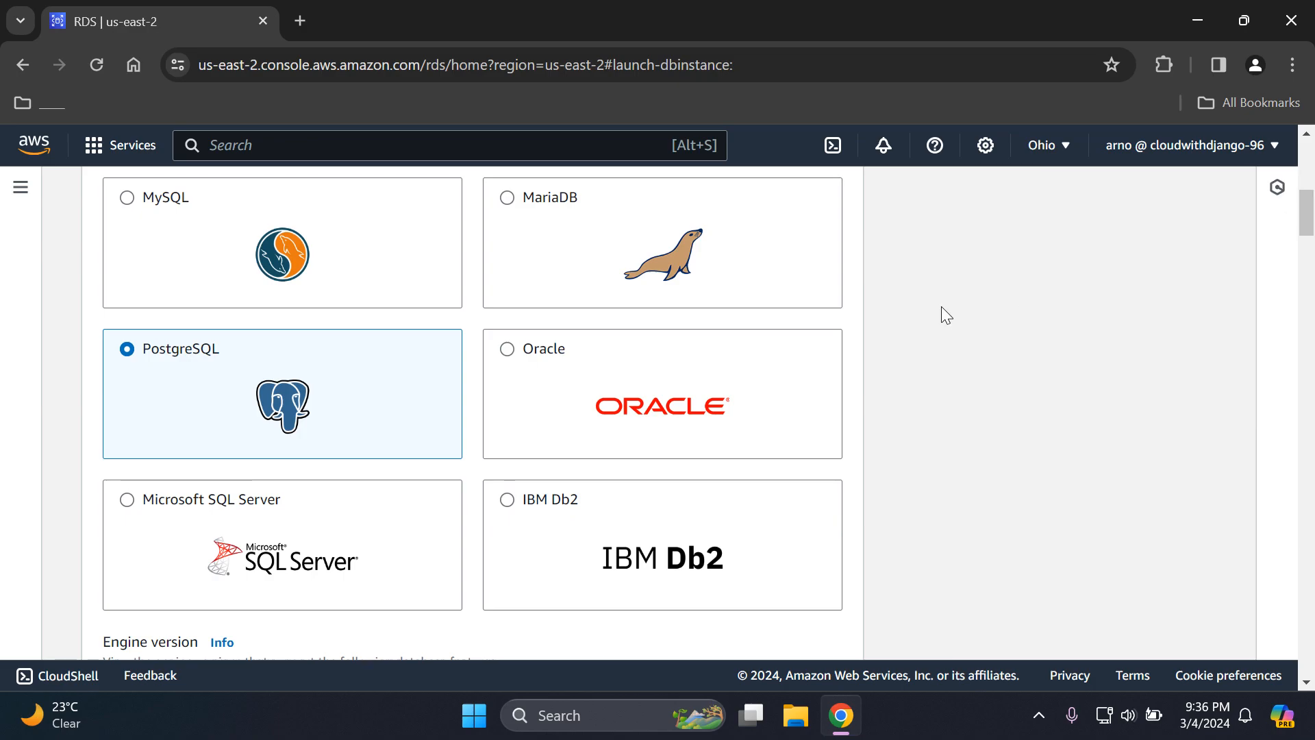
- Review the available PostgreSQL engine versions without changing the selected one
left_click_drag(1304, 205, 1303, 253)
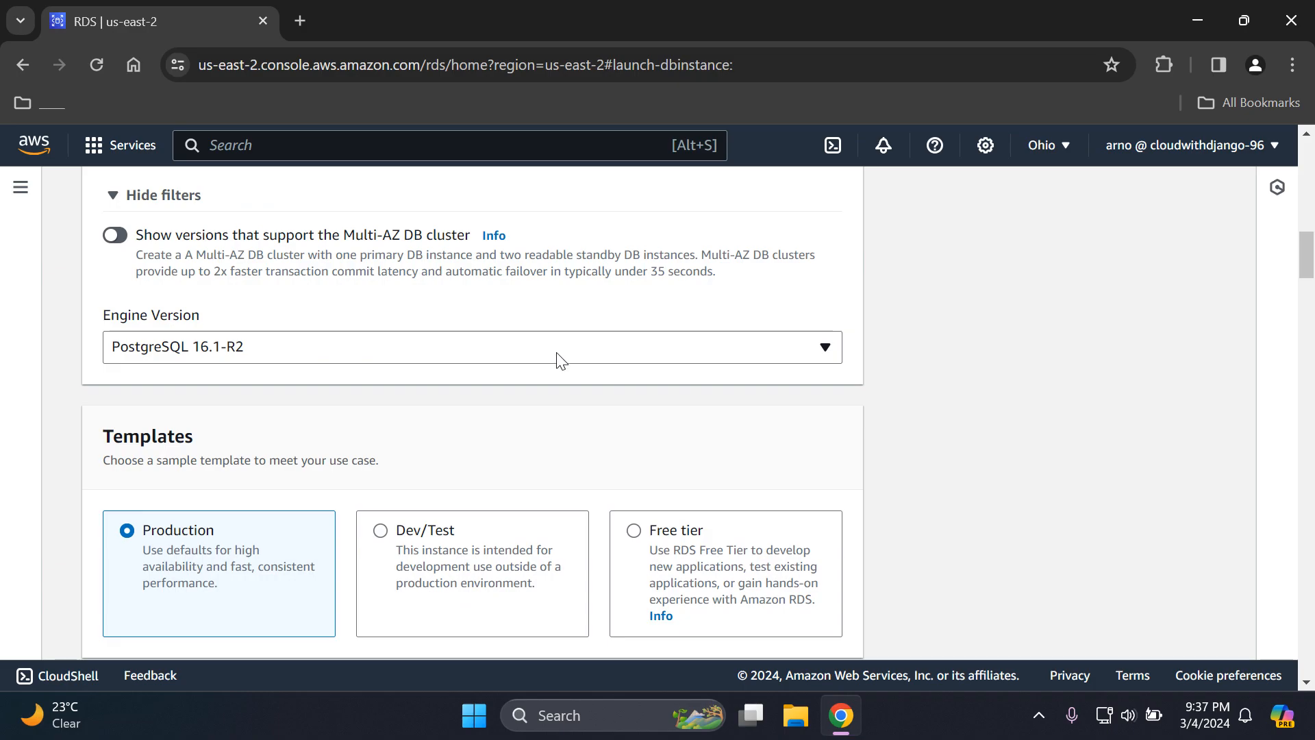
left_click(825, 347)
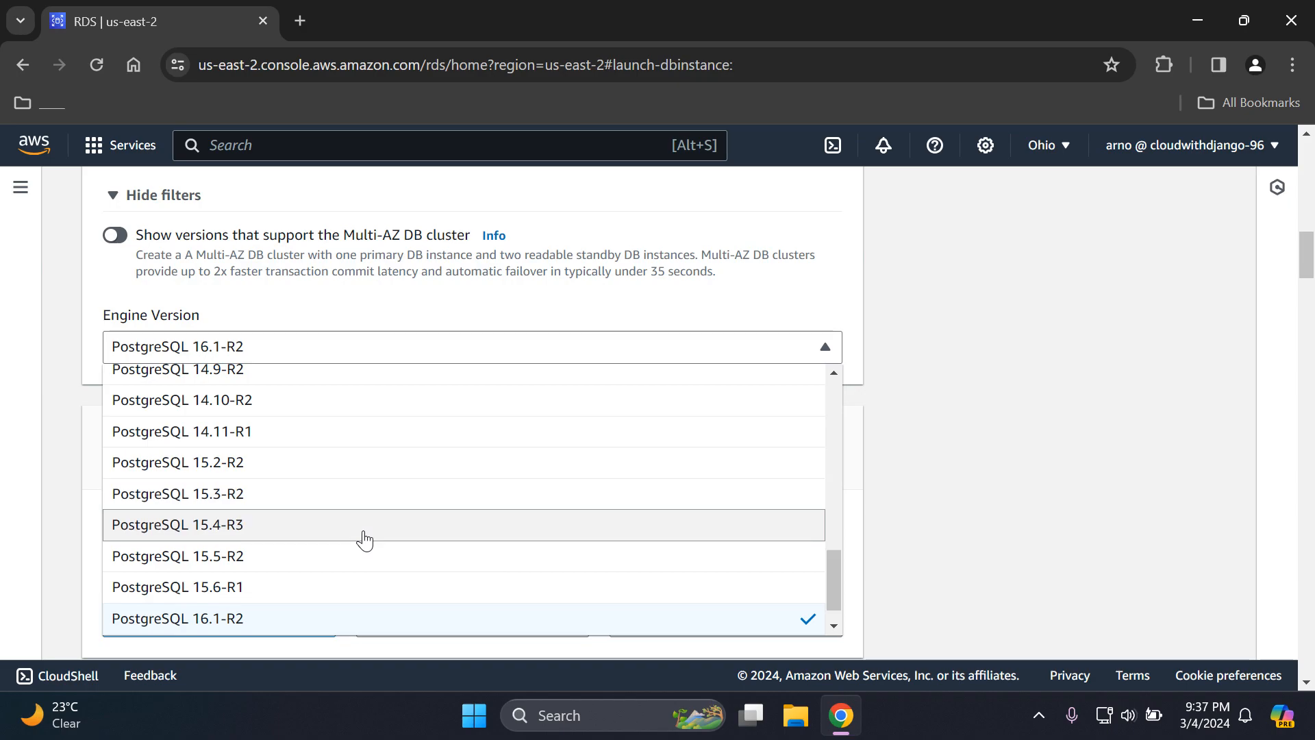
left_click(1018, 377)
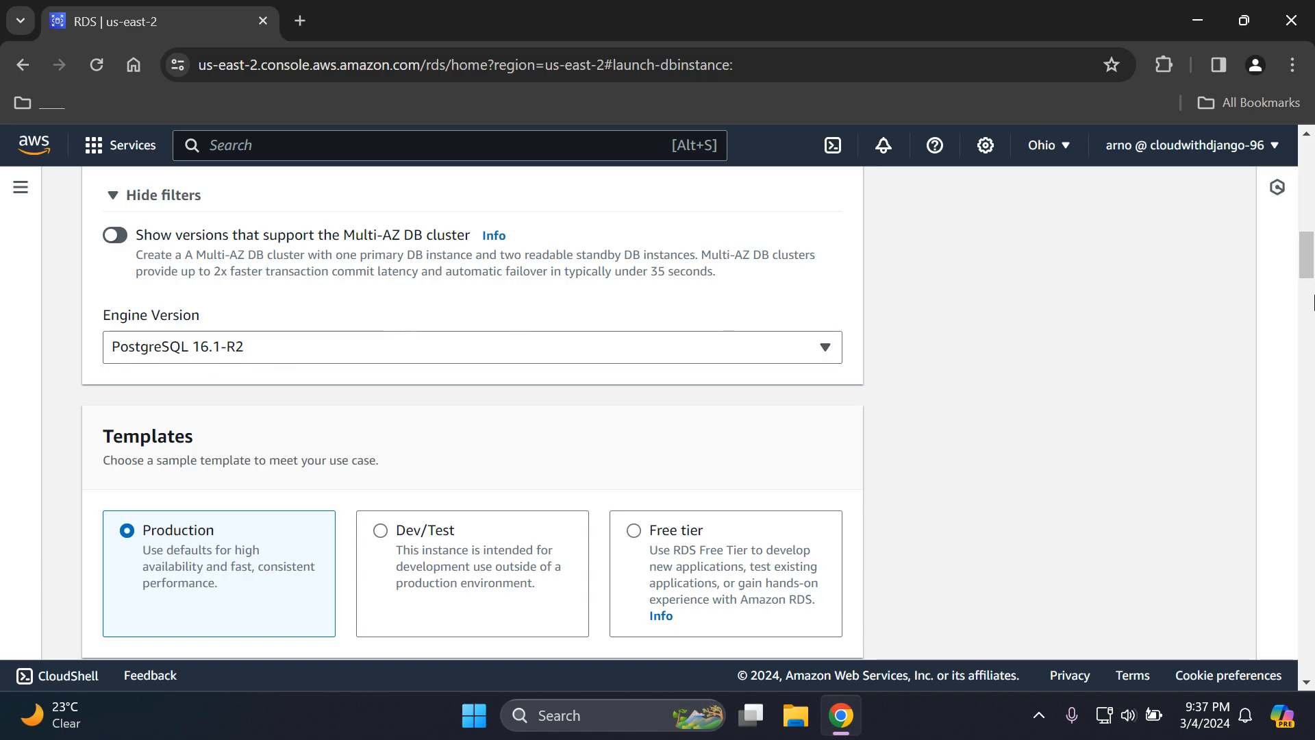
- Choose the Free tier template and check the deployment options under Availability and durability
left_click_drag(1308, 255, 1310, 272)
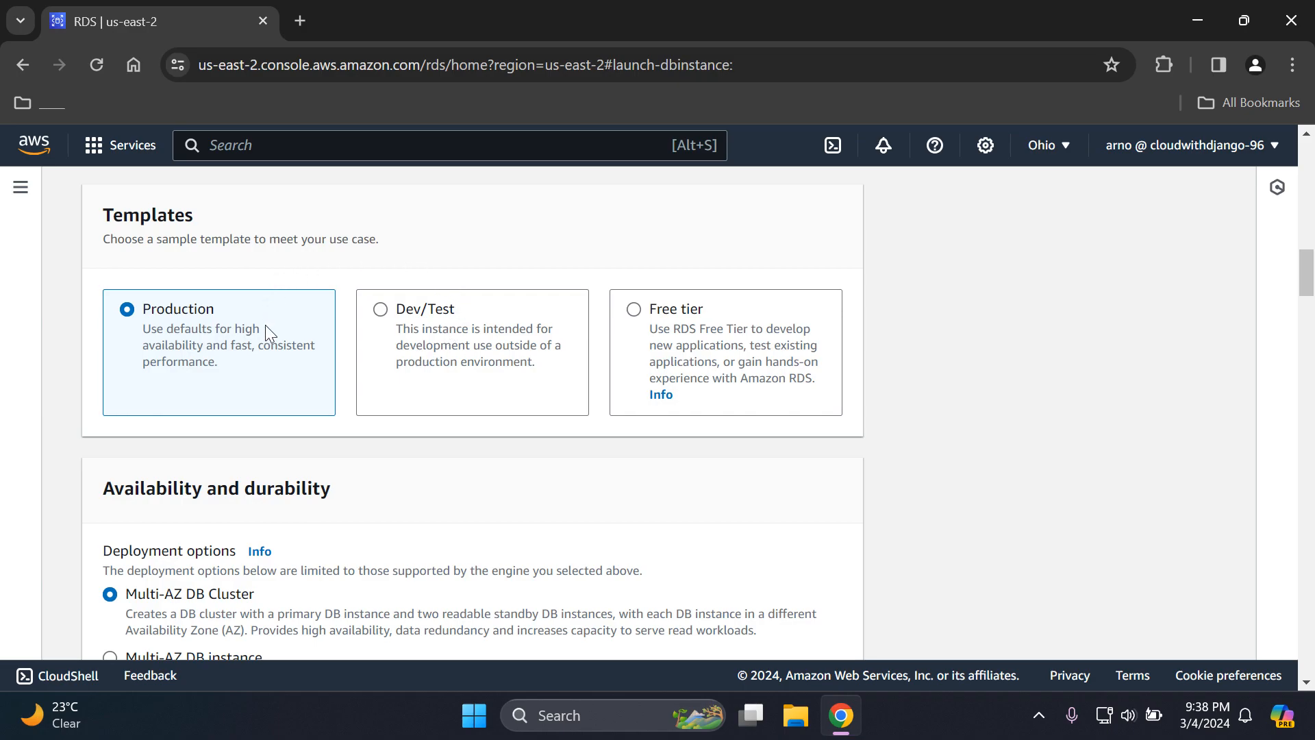
left_click(634, 312)
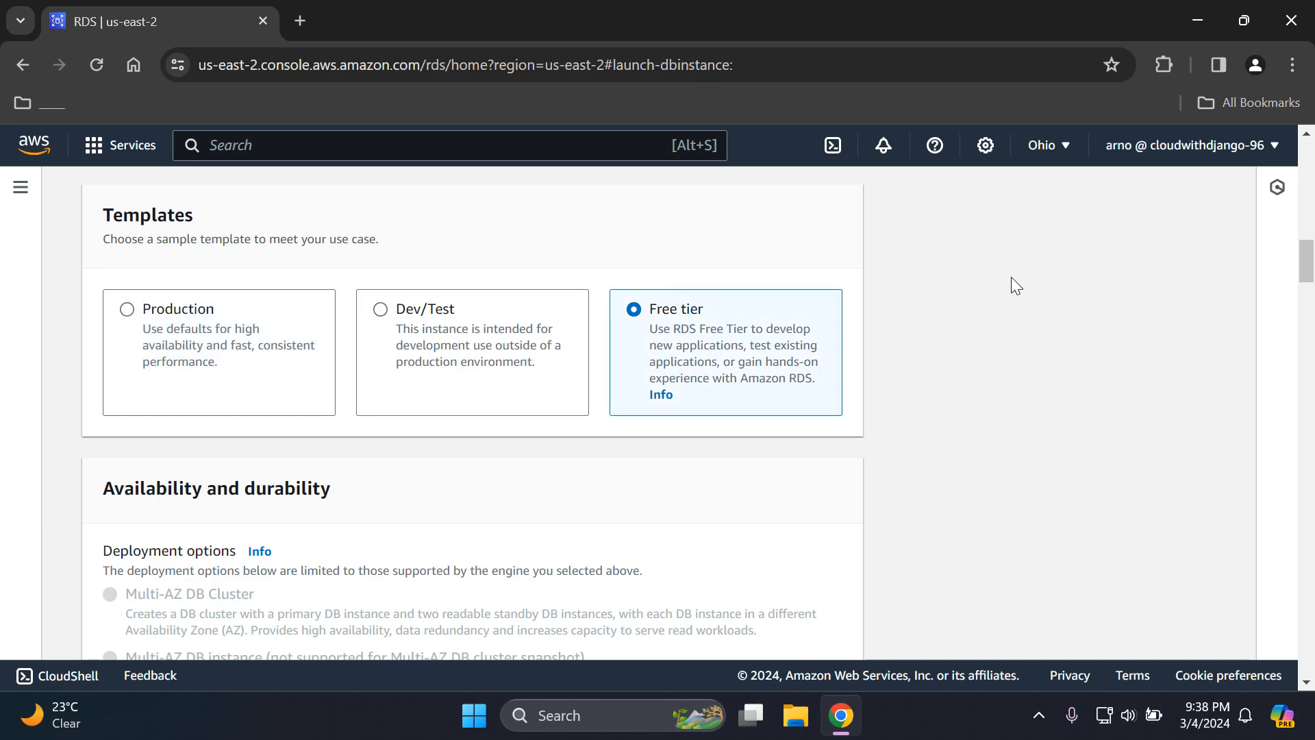
left_click_drag(1307, 269, 1305, 283)
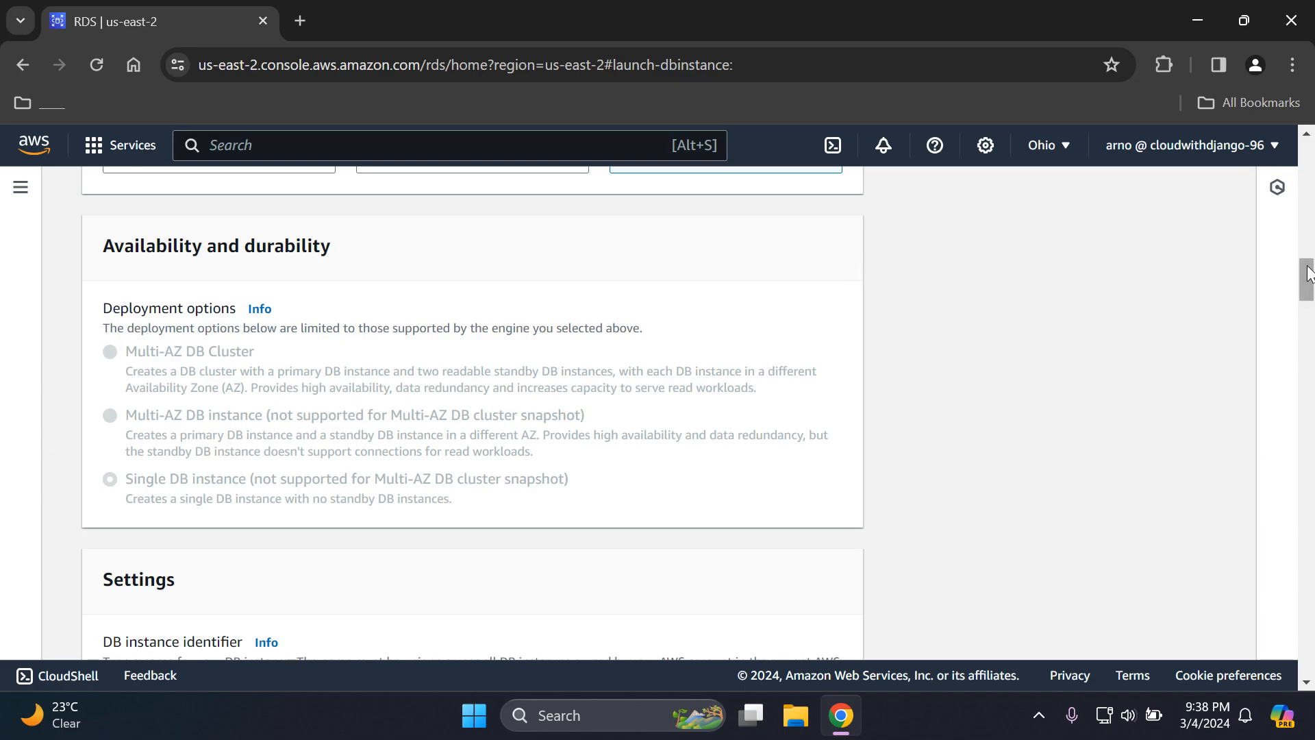
scroll(1312, 254, "up", 3)
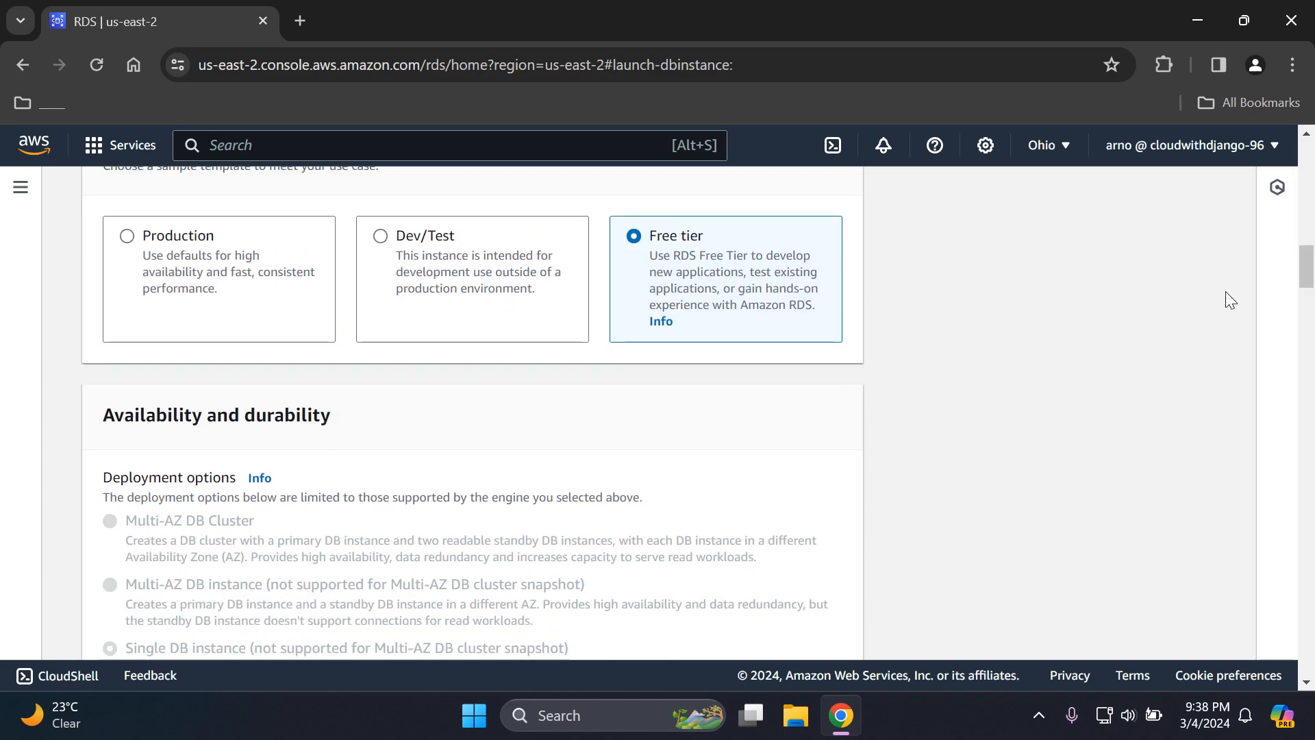
- Set the DB instance identifier to myFirstDBInstance
left_click_drag(1308, 274, 1301, 320)
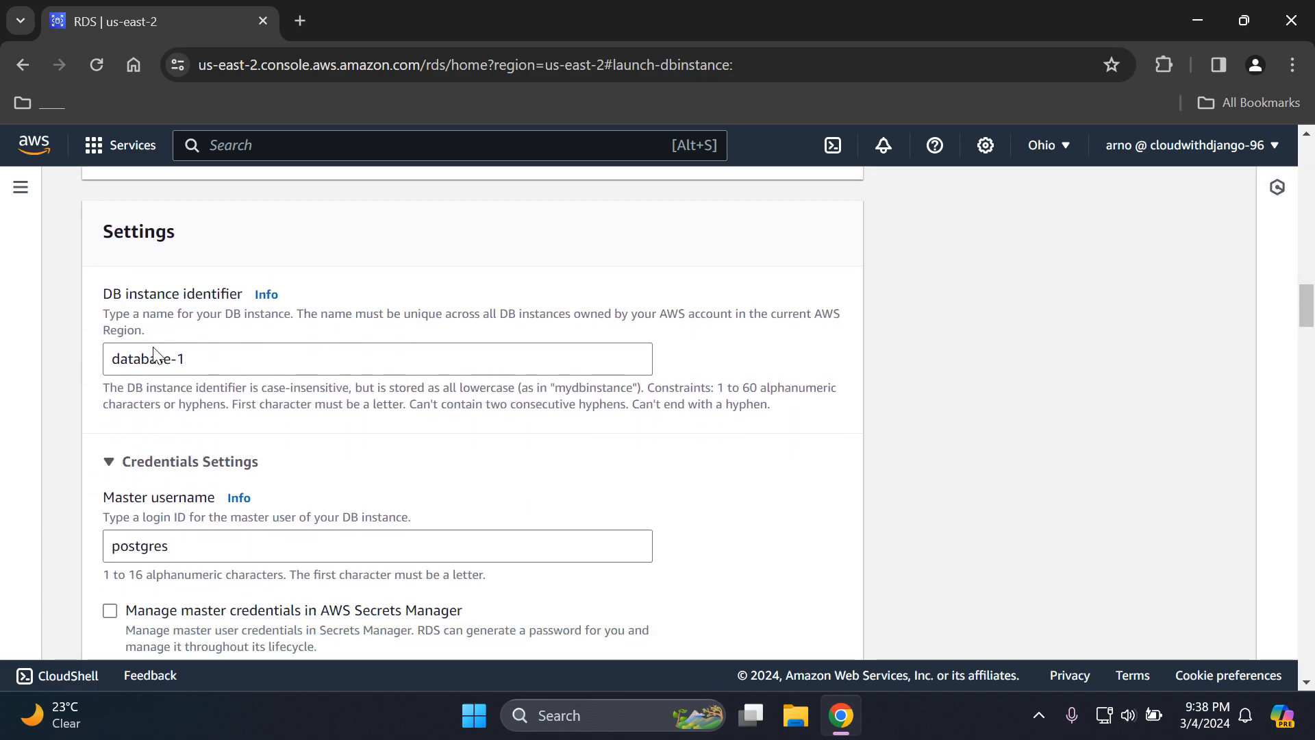
left_click(233, 359)
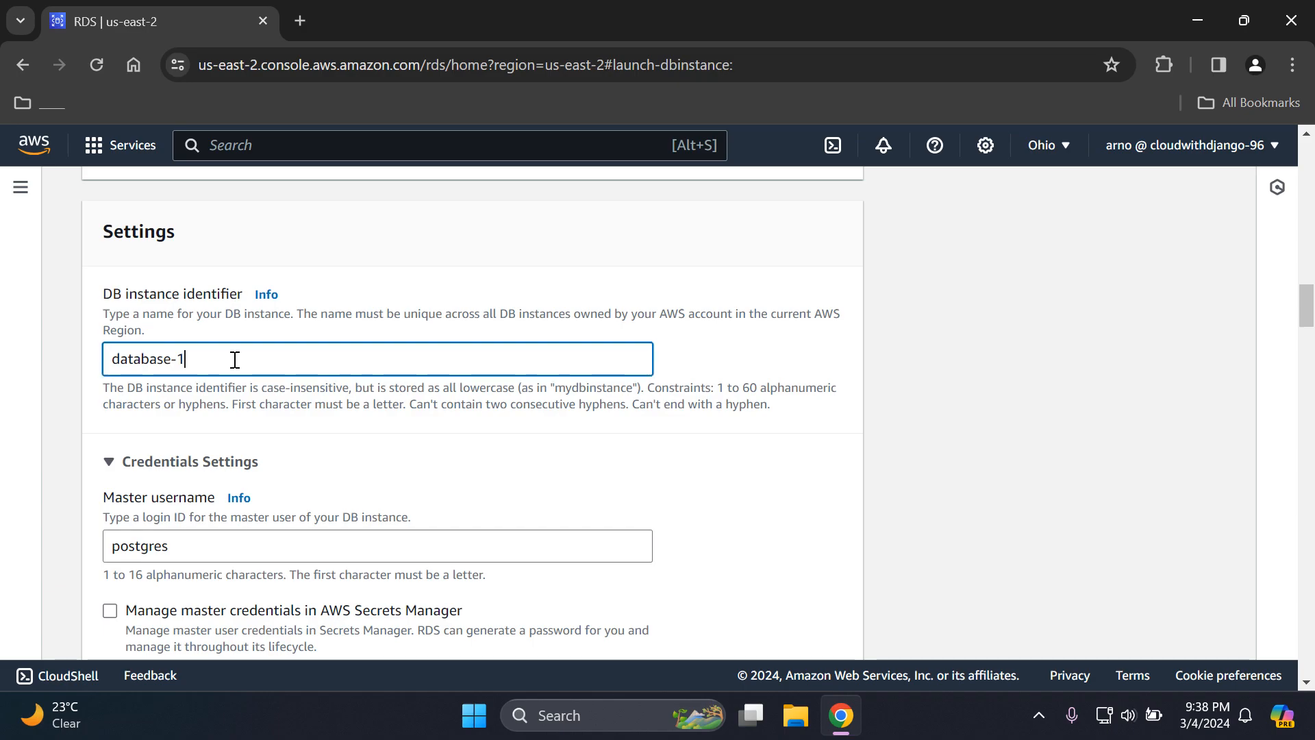
key("BackSpace")
key("BackSpace")
key("BackSpace")
key("BackSpace")
key("BackSpace")
key("BackSpace")
key("BackSpace")
key("BackSpace")
key("BackSpace")
key("BackSpace")
type("my")
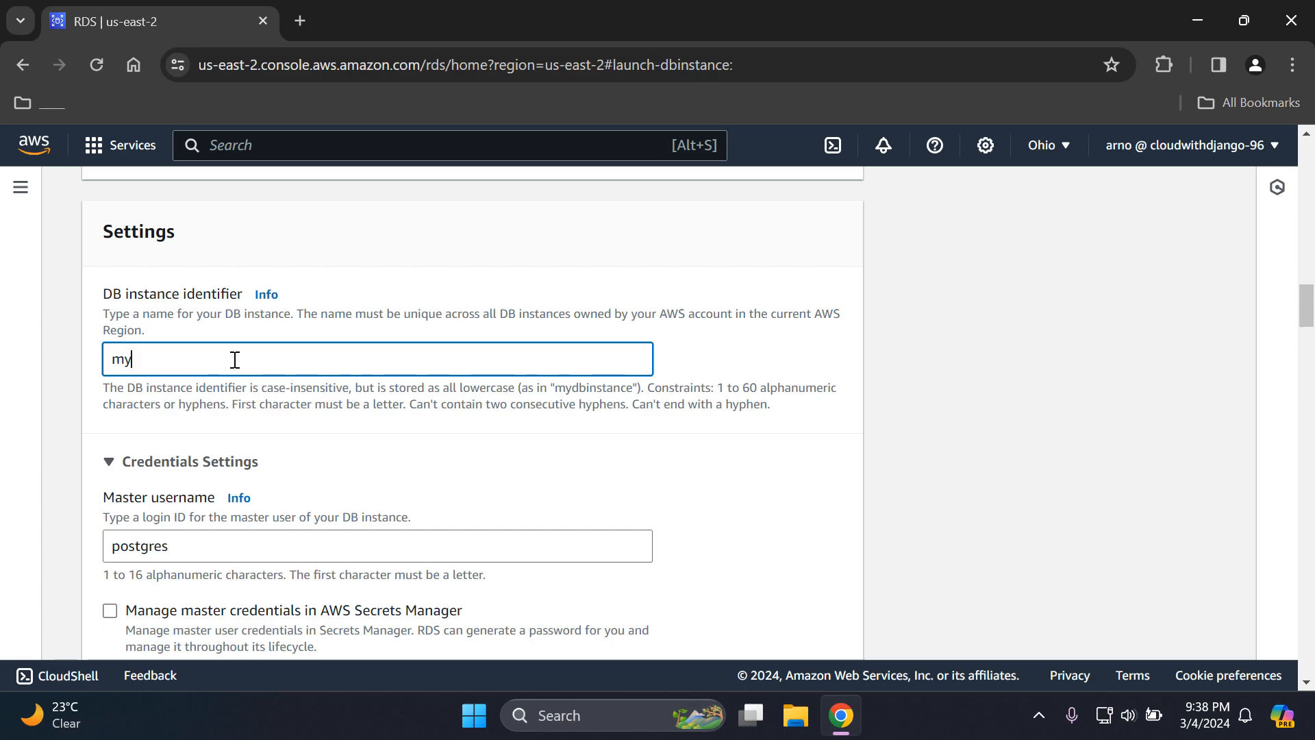
type("FirstDB")
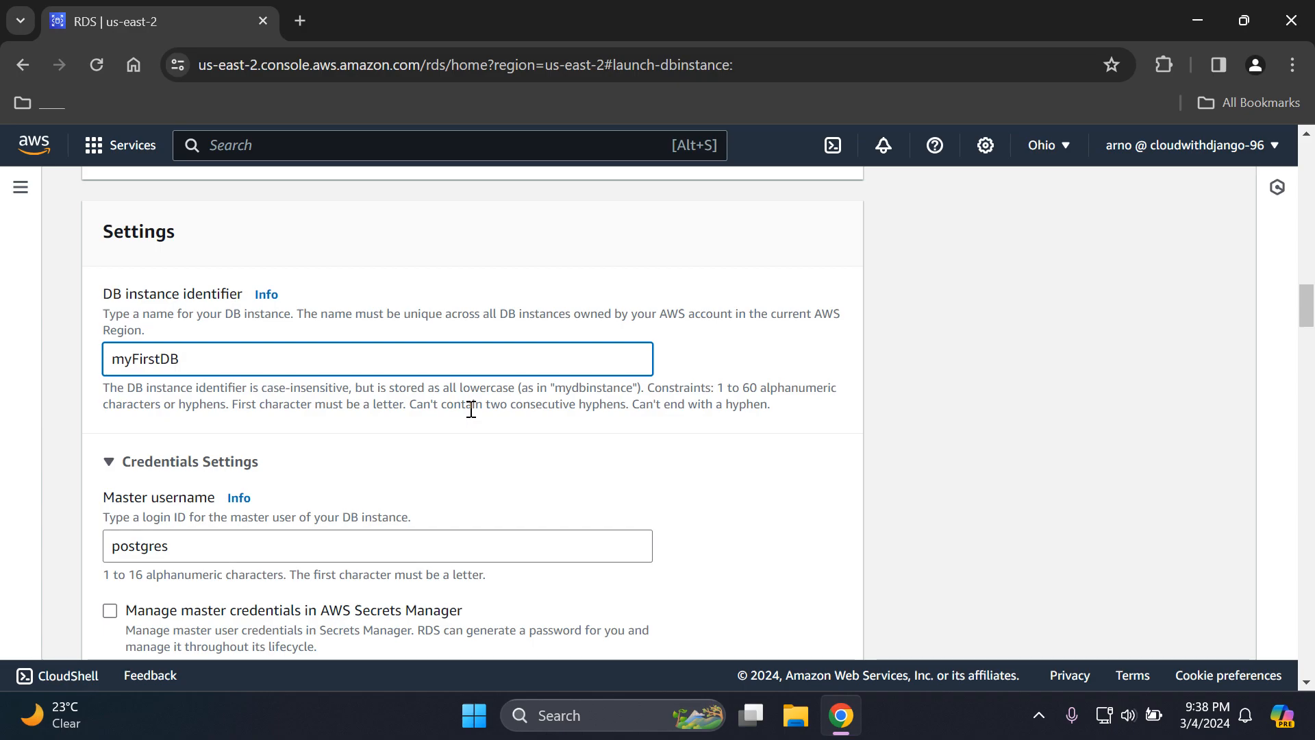
type("Instance")
left_click(940, 355)
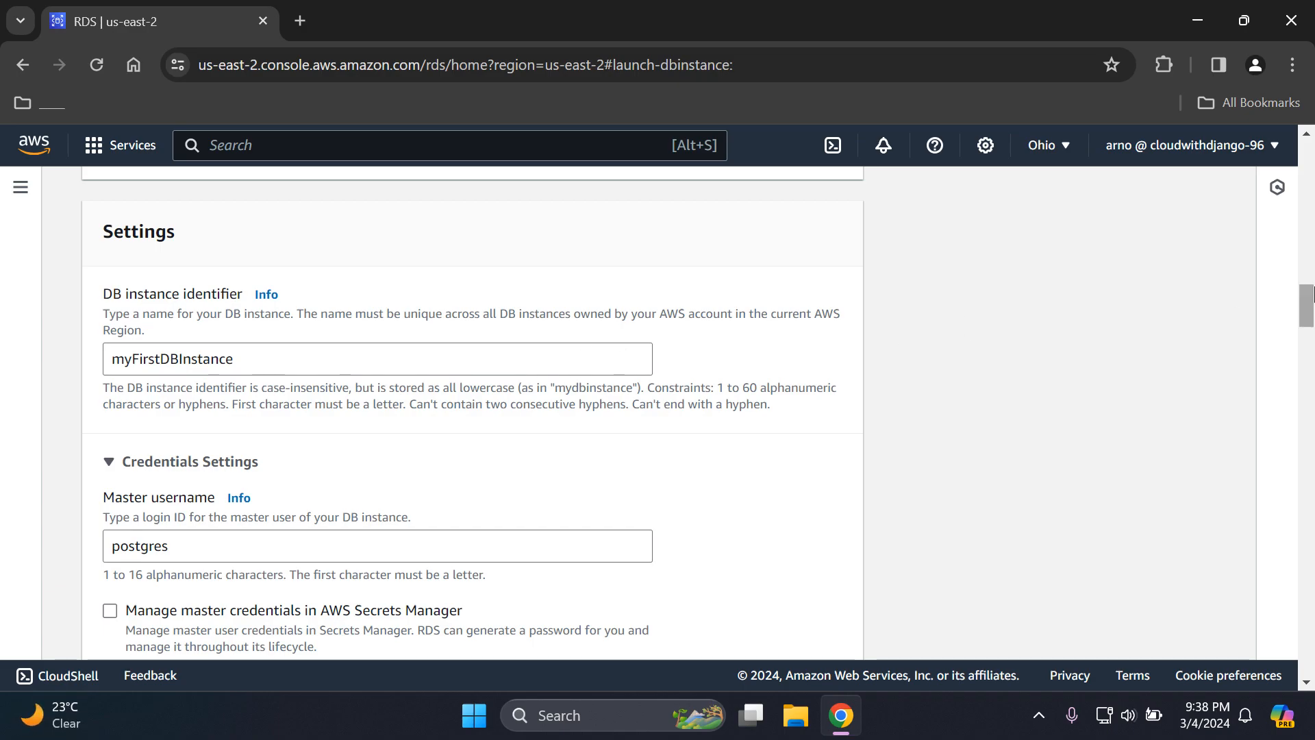
- Replace the default master username in the credentials settings with a custom login name
left_click_drag(1308, 298, 1308, 318)
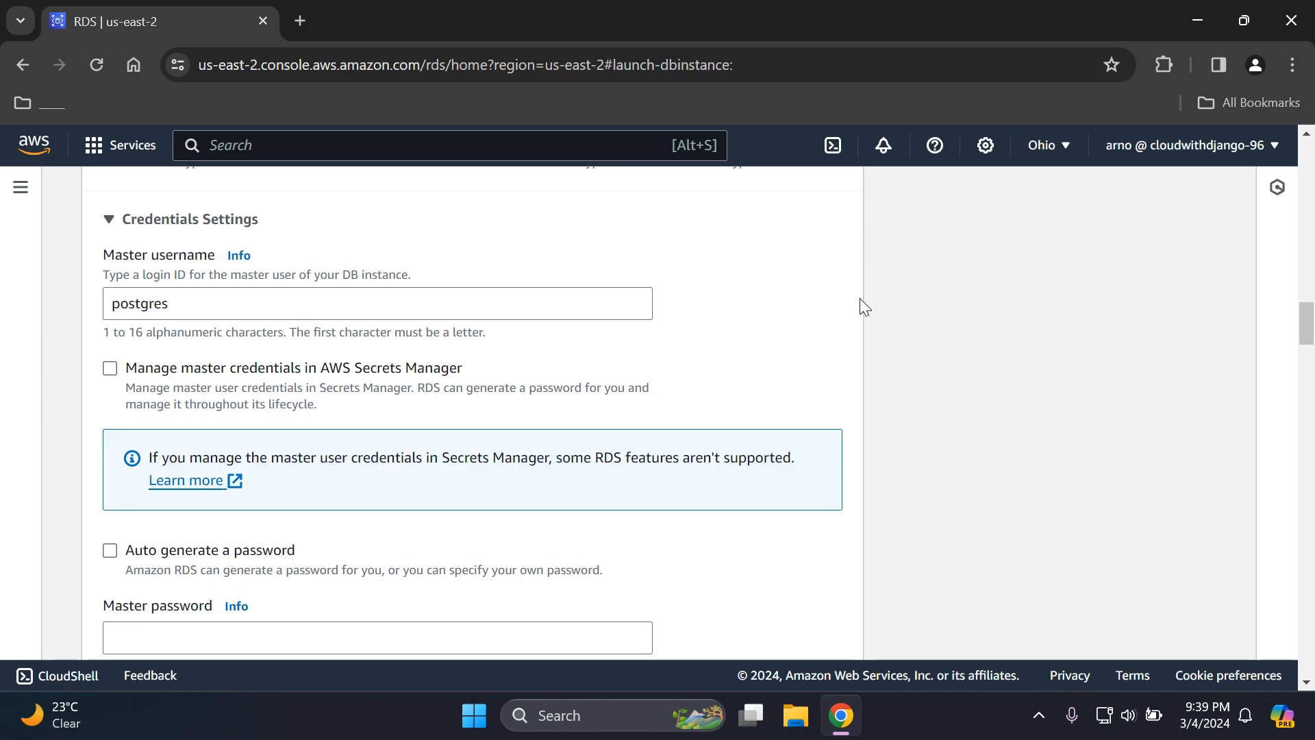
left_click(278, 305)
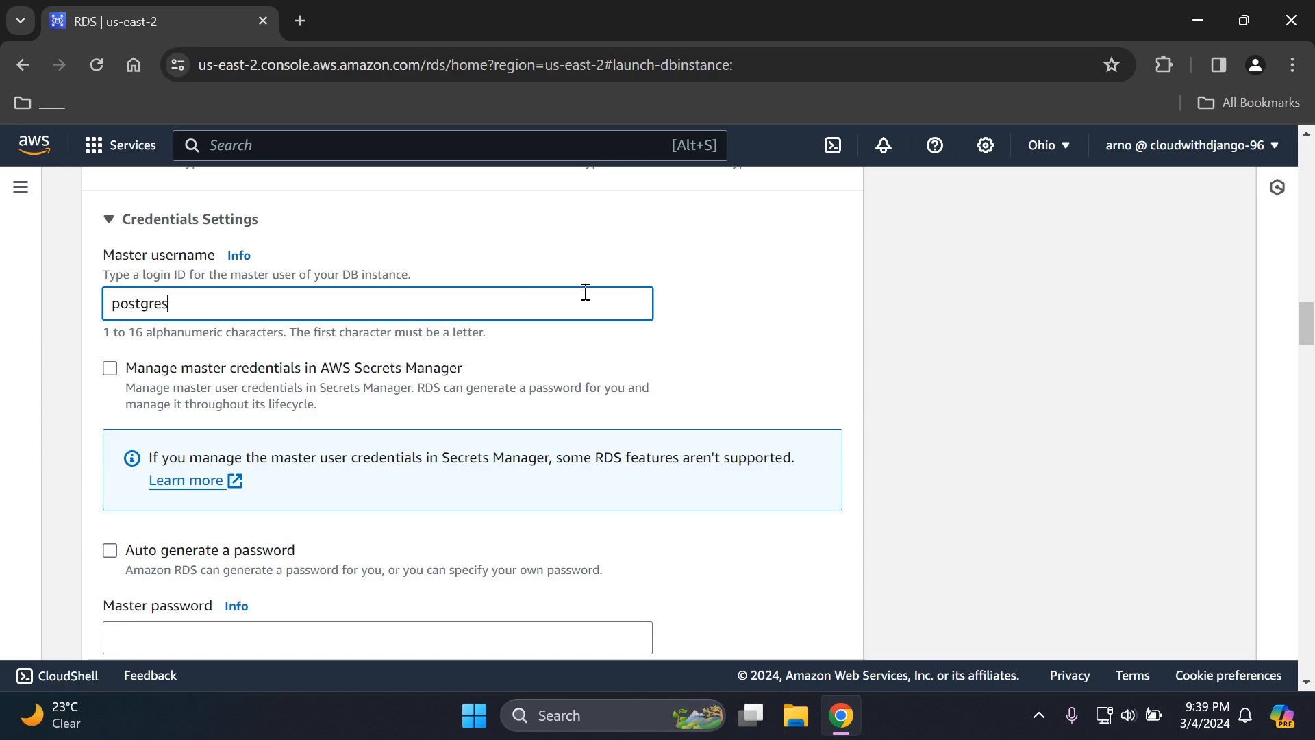
key("BackSpace")
key("BackSpace")
key("BackSpace")
key("BackSpace")
key("BackSpace")
key("BackSpace")
key("BackSpace")
key("BackSpace")
type("arnoDB")
left_click(963, 306)
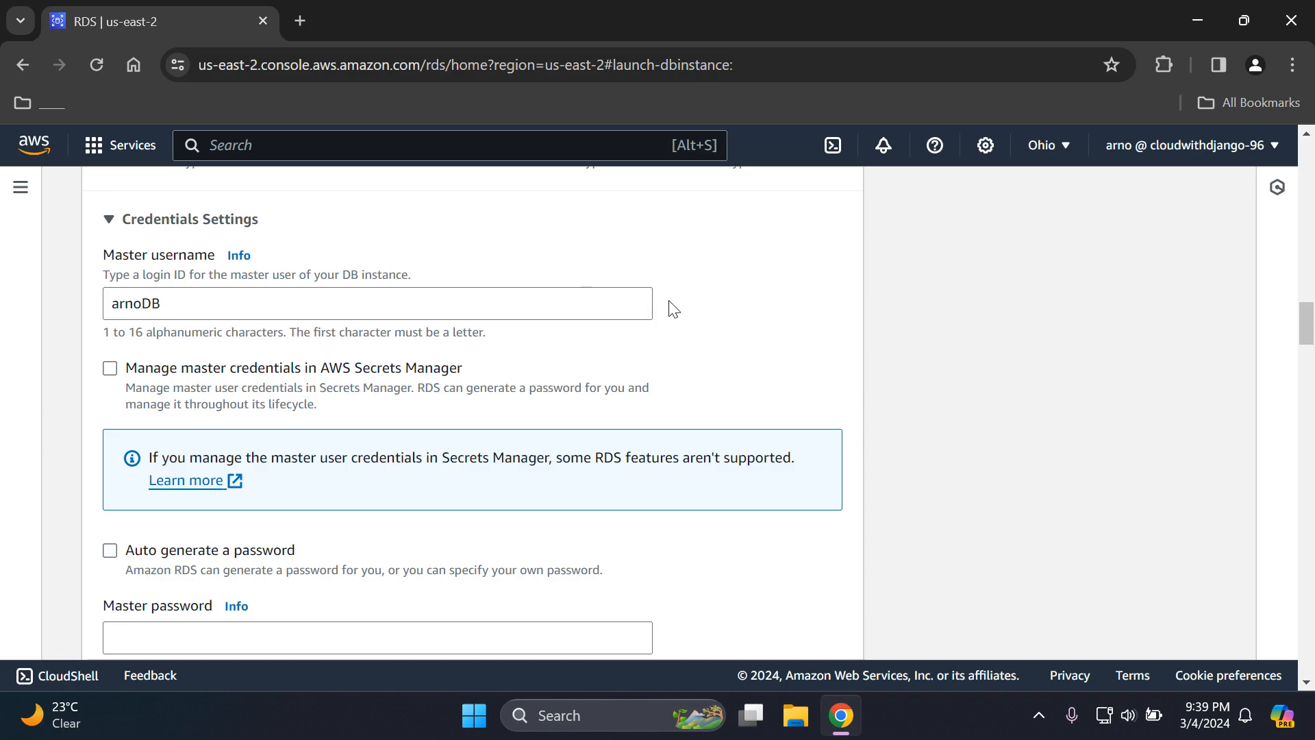
- Enter a self-chosen master password for the database and repeat it in the confirmation field
left_click_drag(1310, 322, 1298, 339)
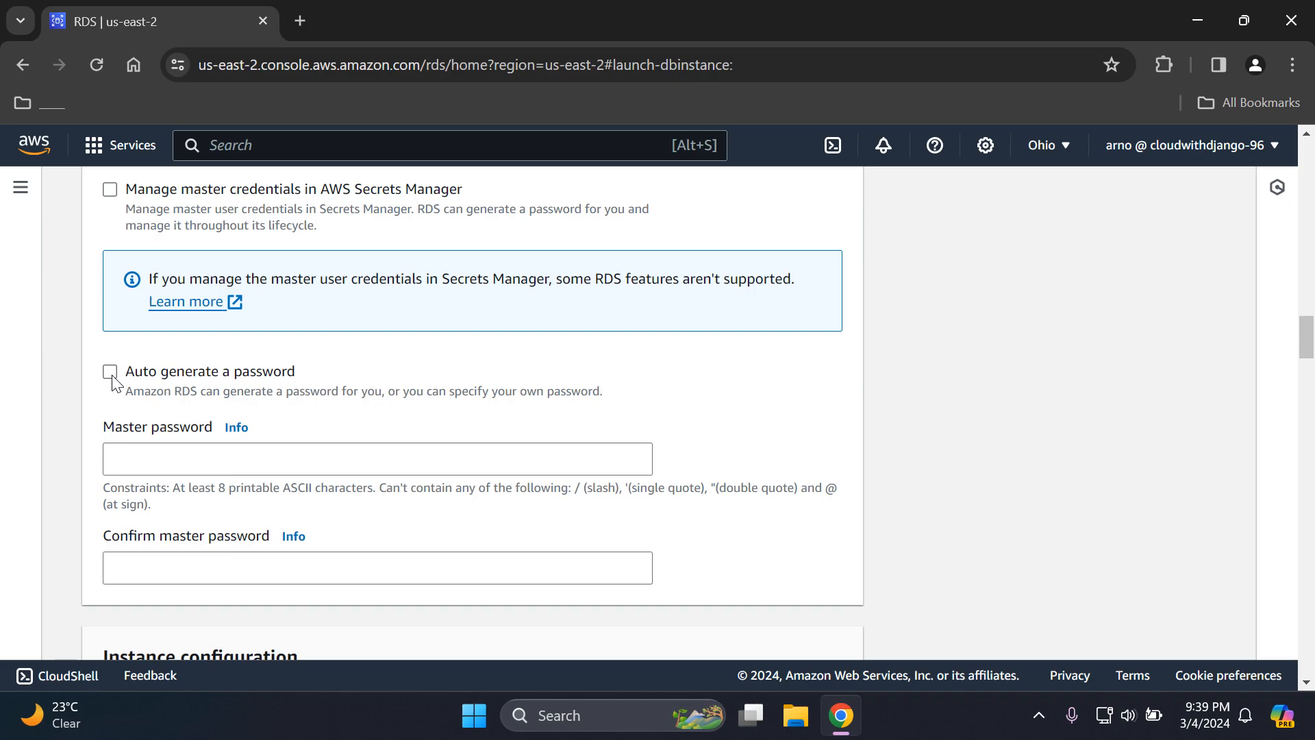
left_click(298, 466)
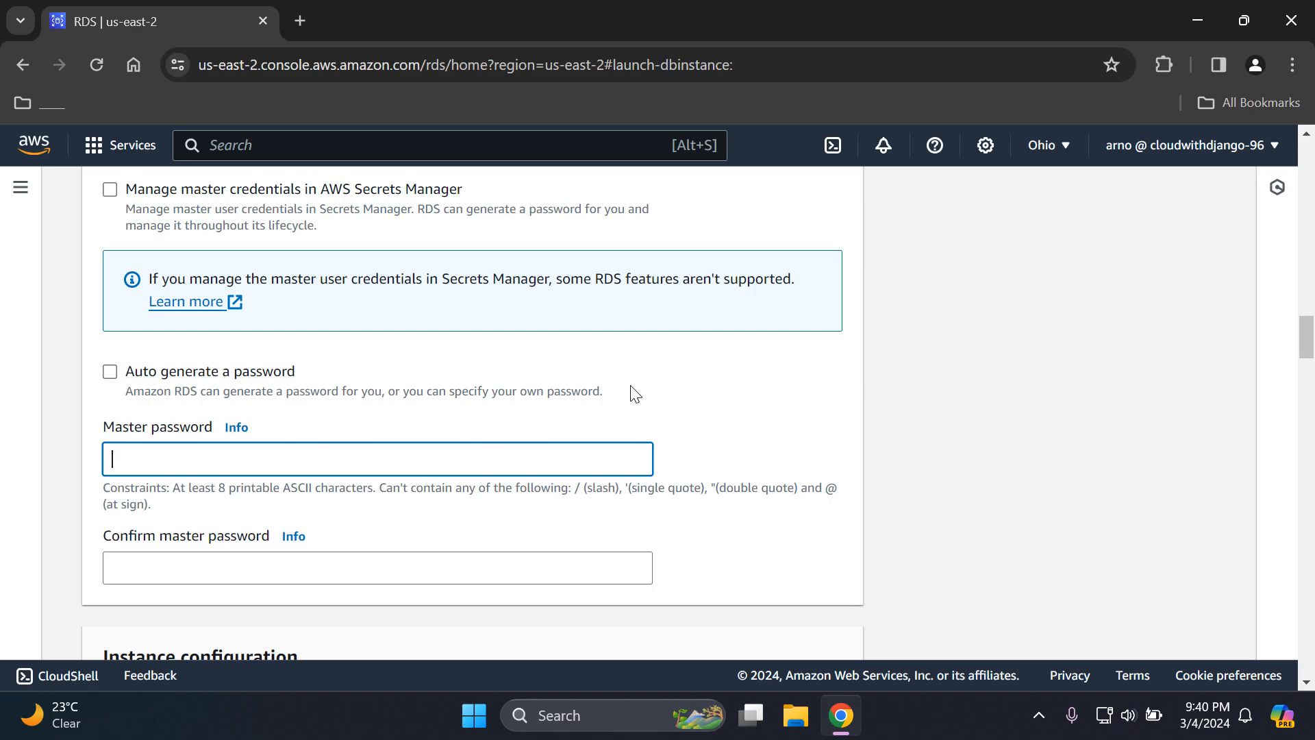
type("•••••••••••")
left_click(463, 573)
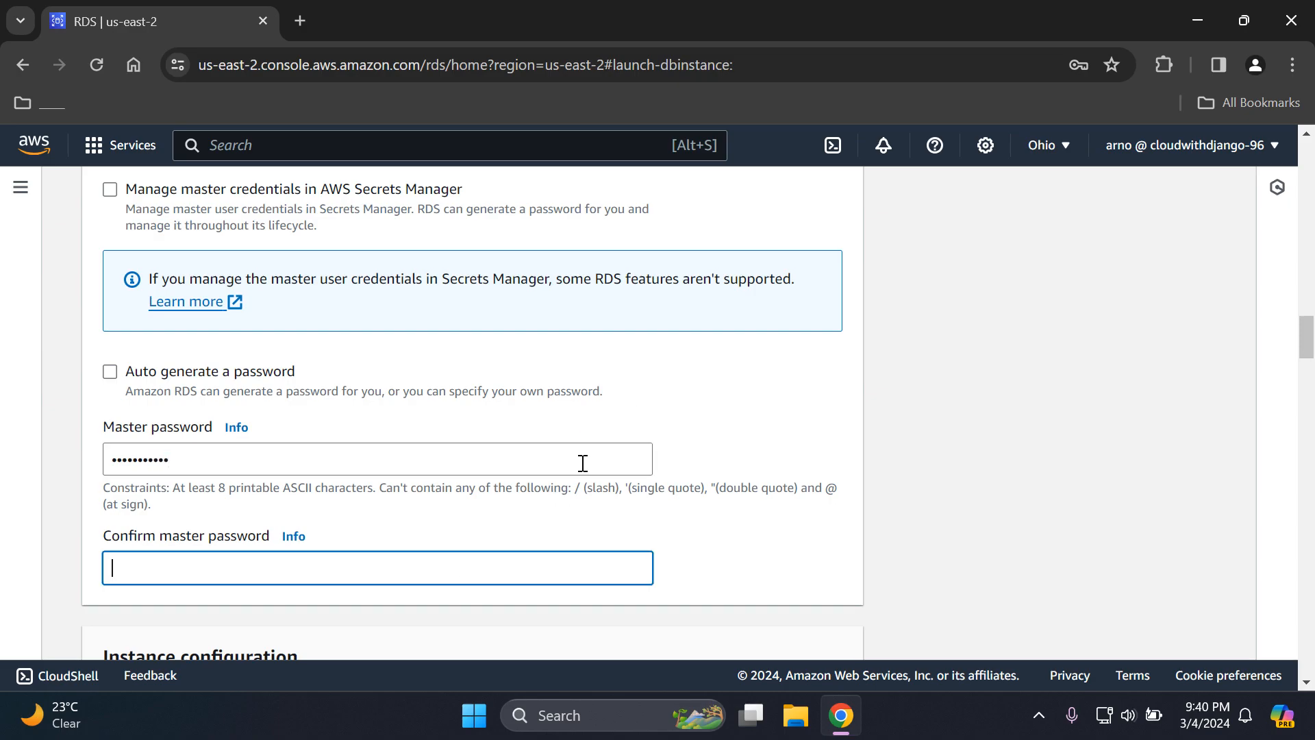
type("a•••••••")
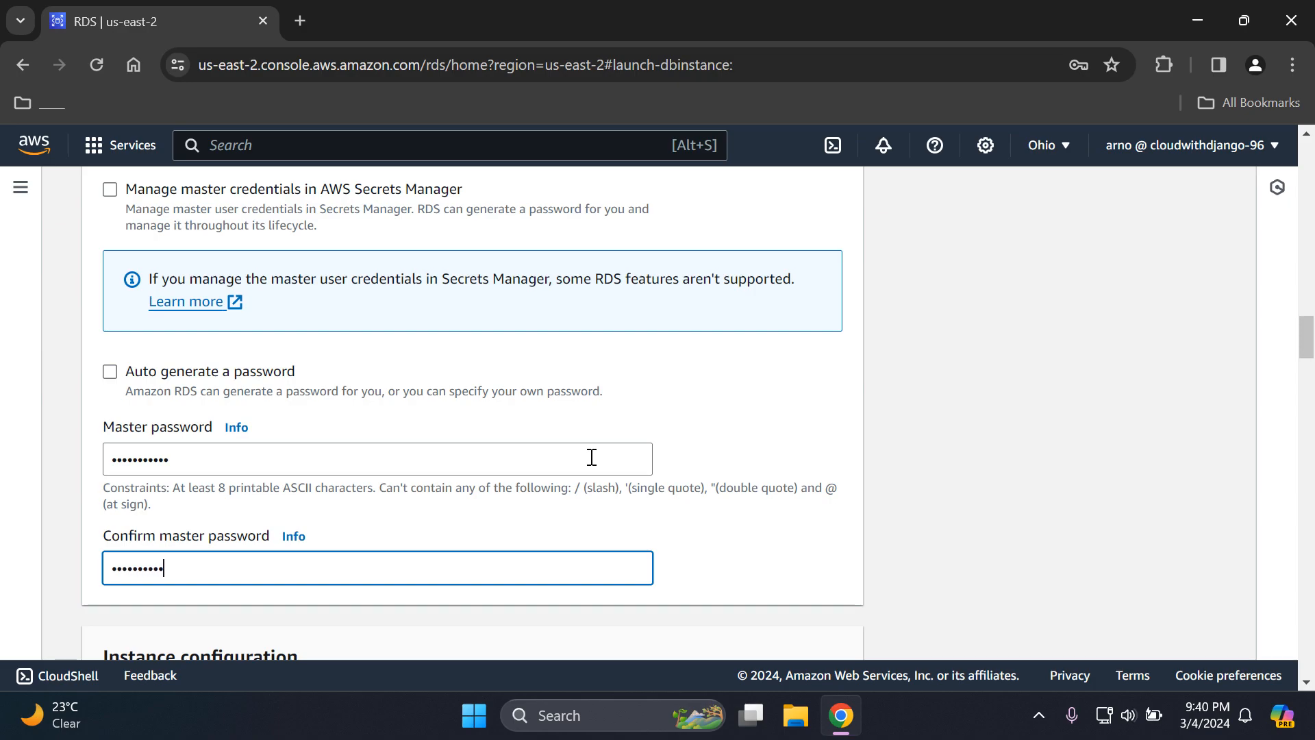
left_click(1109, 401)
left_click(1059, 430)
- Examine the burstable DB instance classes offered under Instance configuration, from the t3 to the t4g sizes
left_click_drag(1308, 348, 1309, 378)
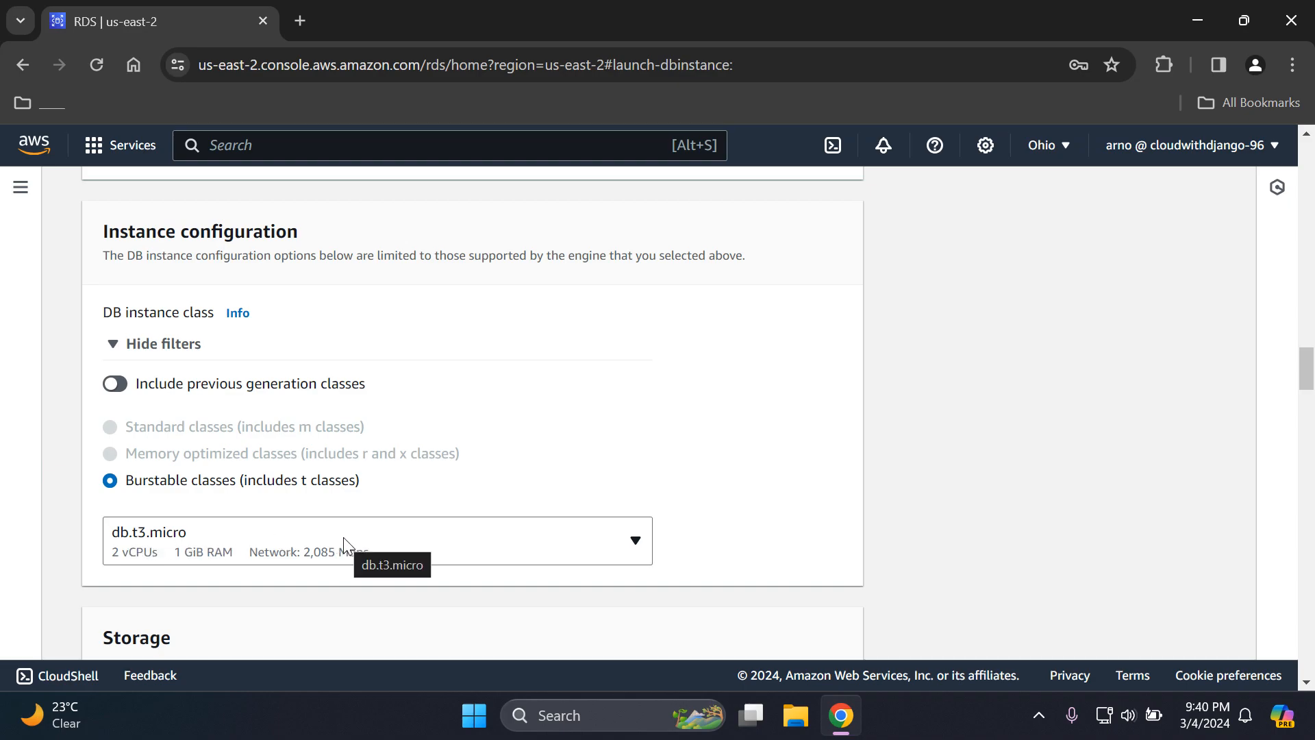
left_click(636, 548)
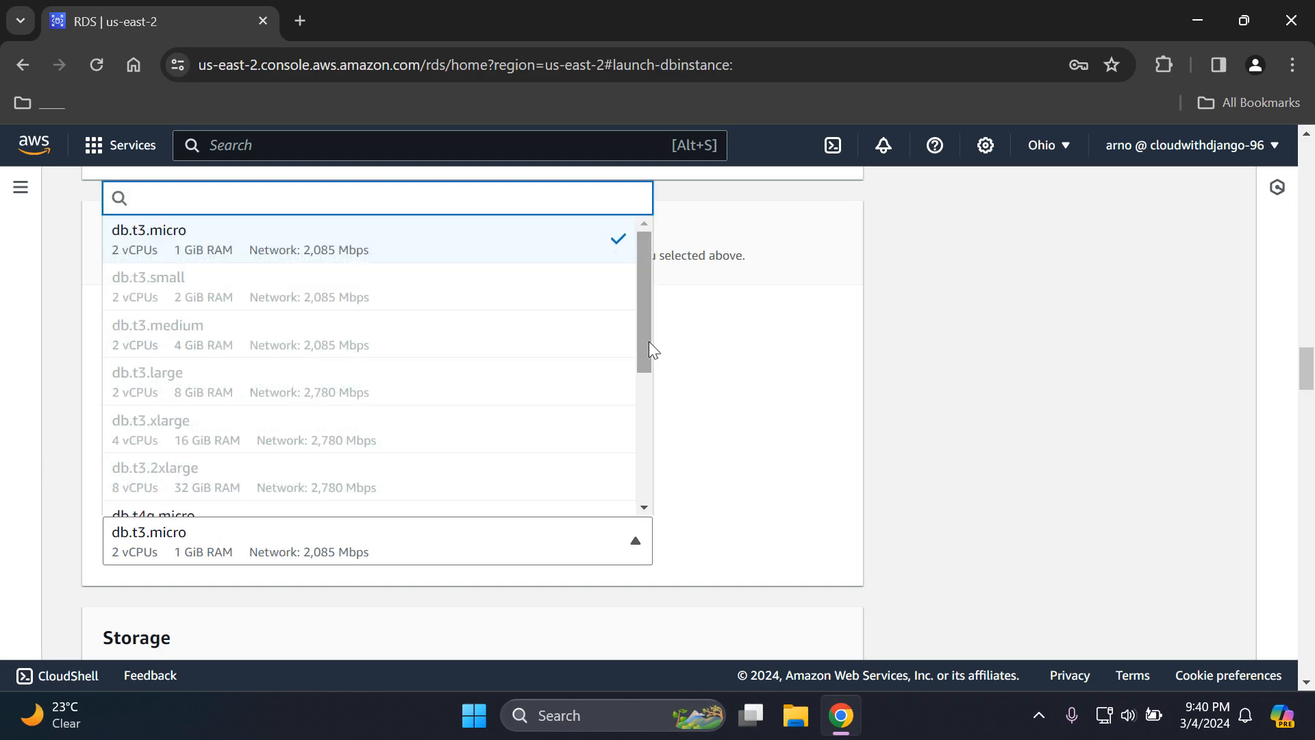
left_click_drag(640, 331, 647, 474)
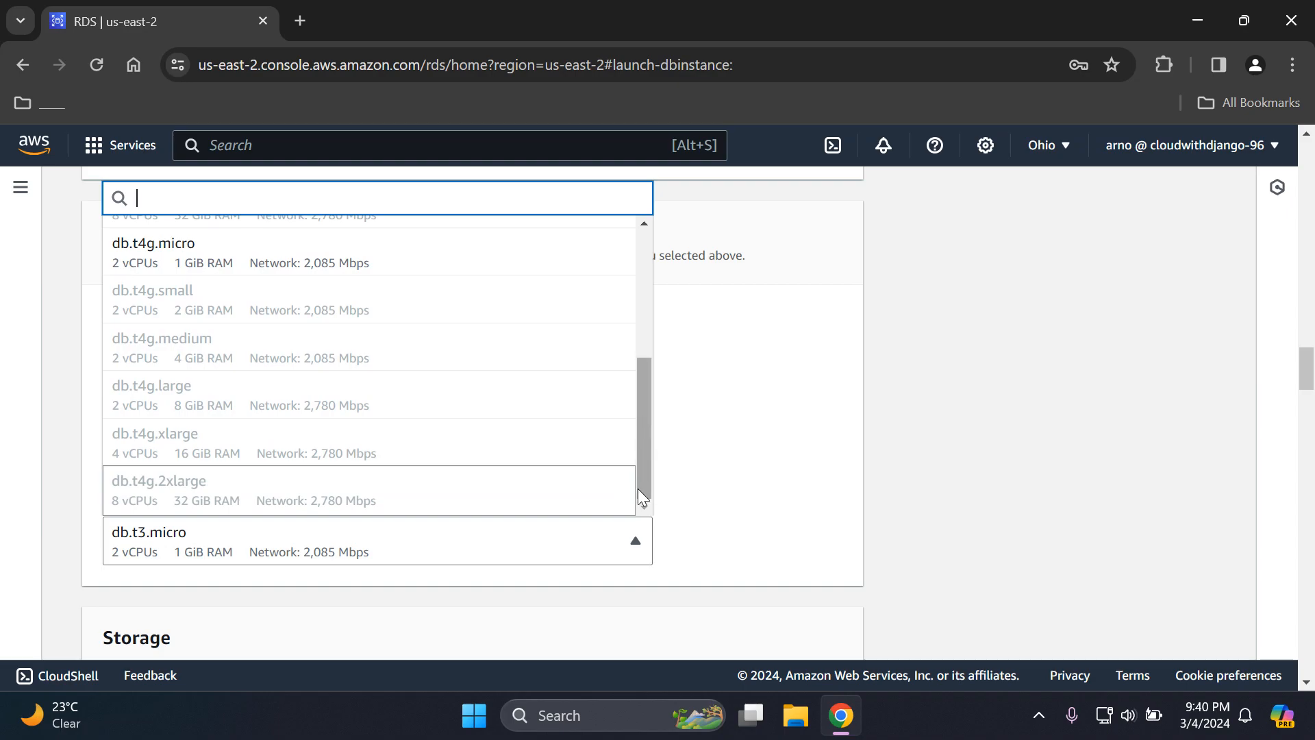
left_click_drag(637, 479, 635, 279)
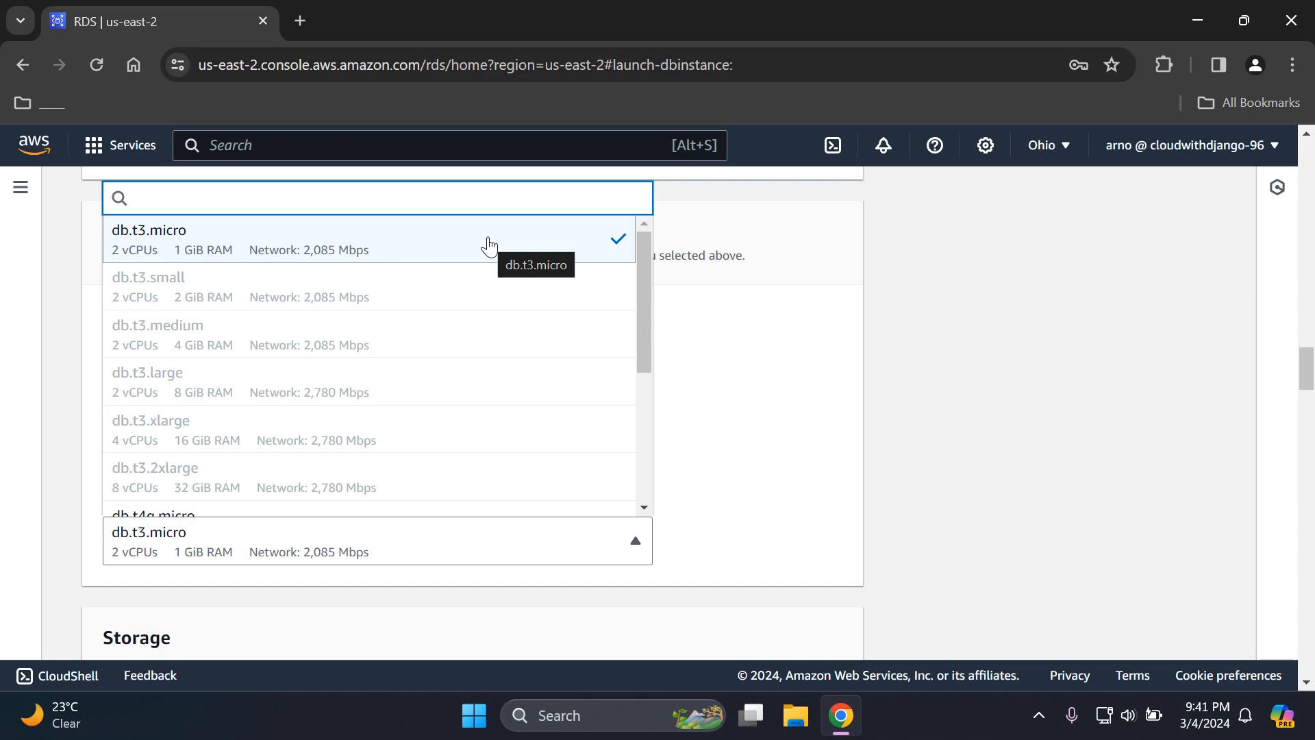
left_click(776, 433)
- Examine the storage type, the allocated storage and the expanded storage autoscaling settings
left_click_drag(1309, 381, 1309, 411)
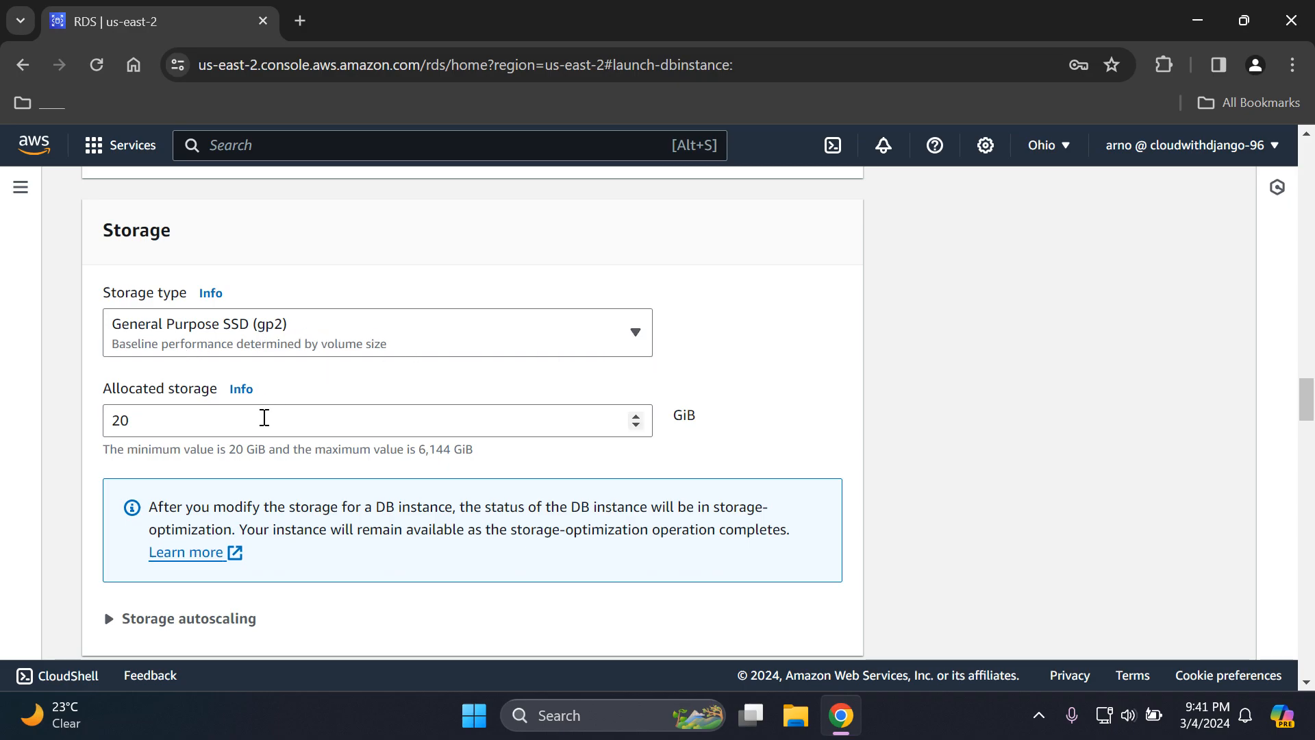
left_click_drag(1306, 415, 1306, 428)
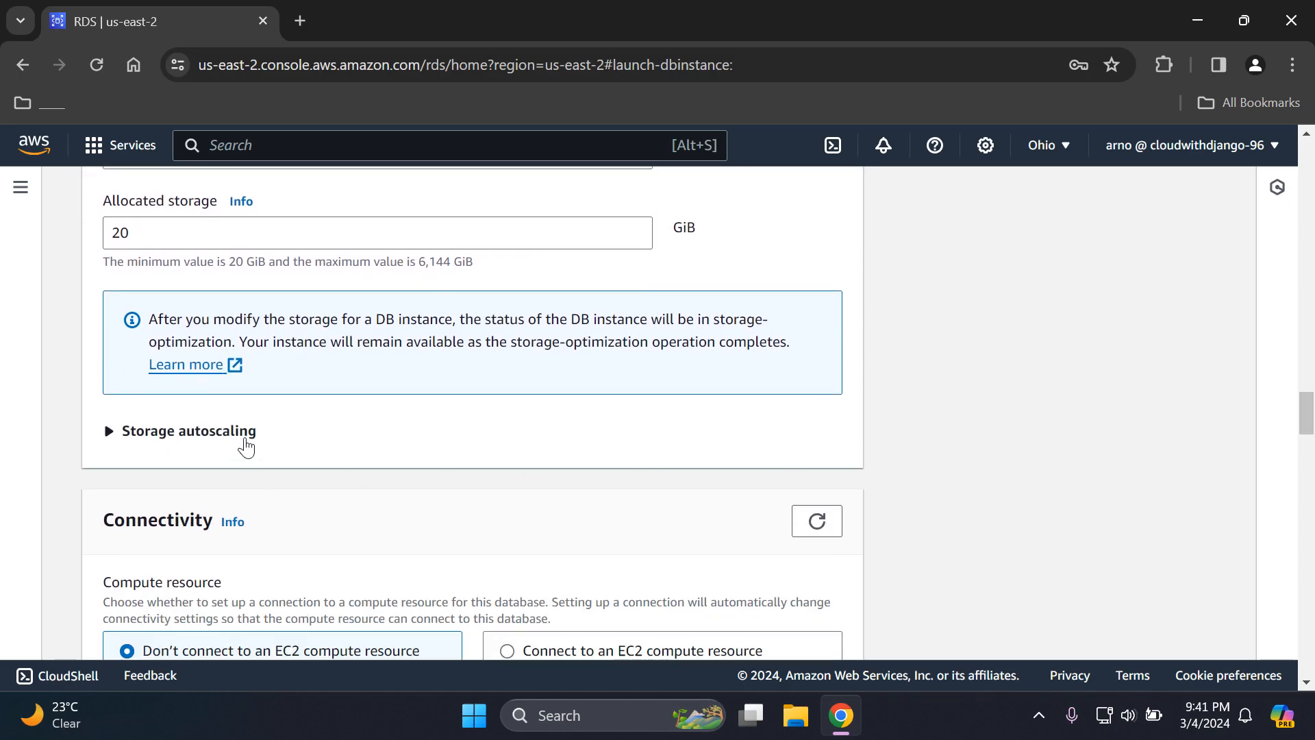
left_click(245, 440)
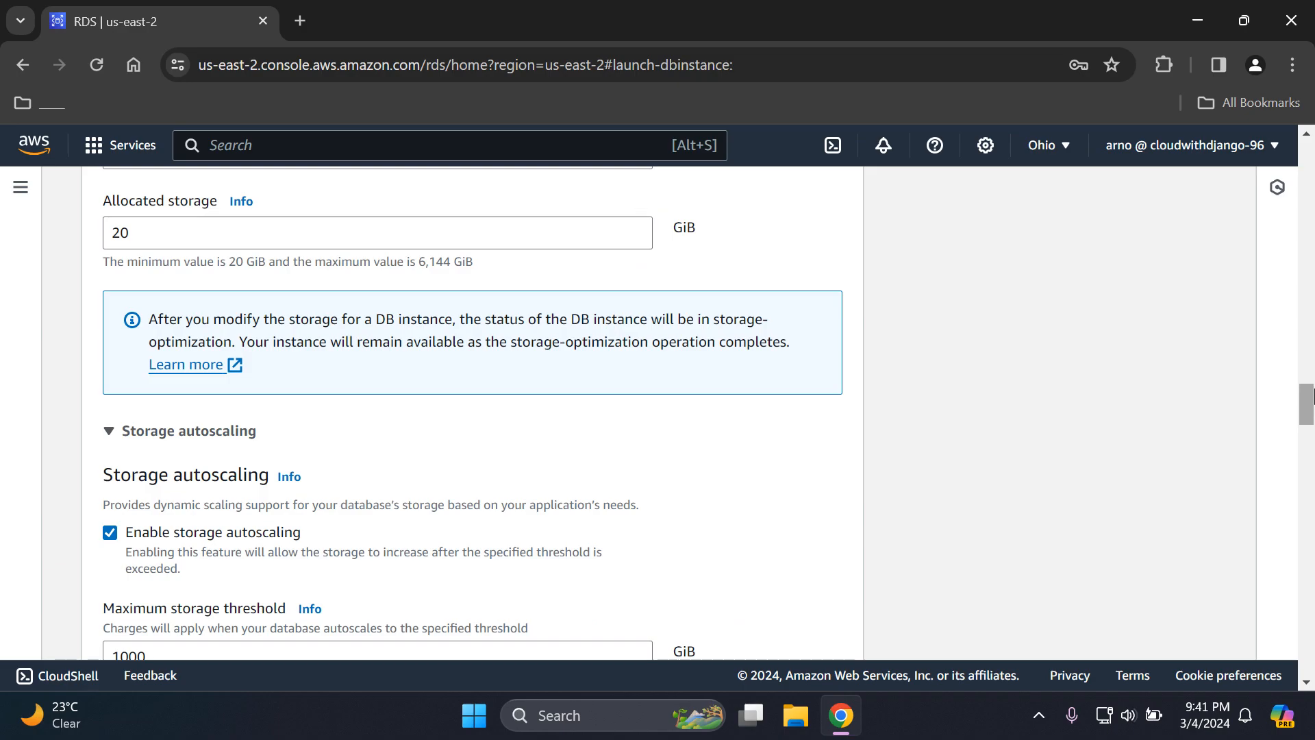
scroll(1310, 403, "down", 1)
scroll(1310, 403, "down", 1)
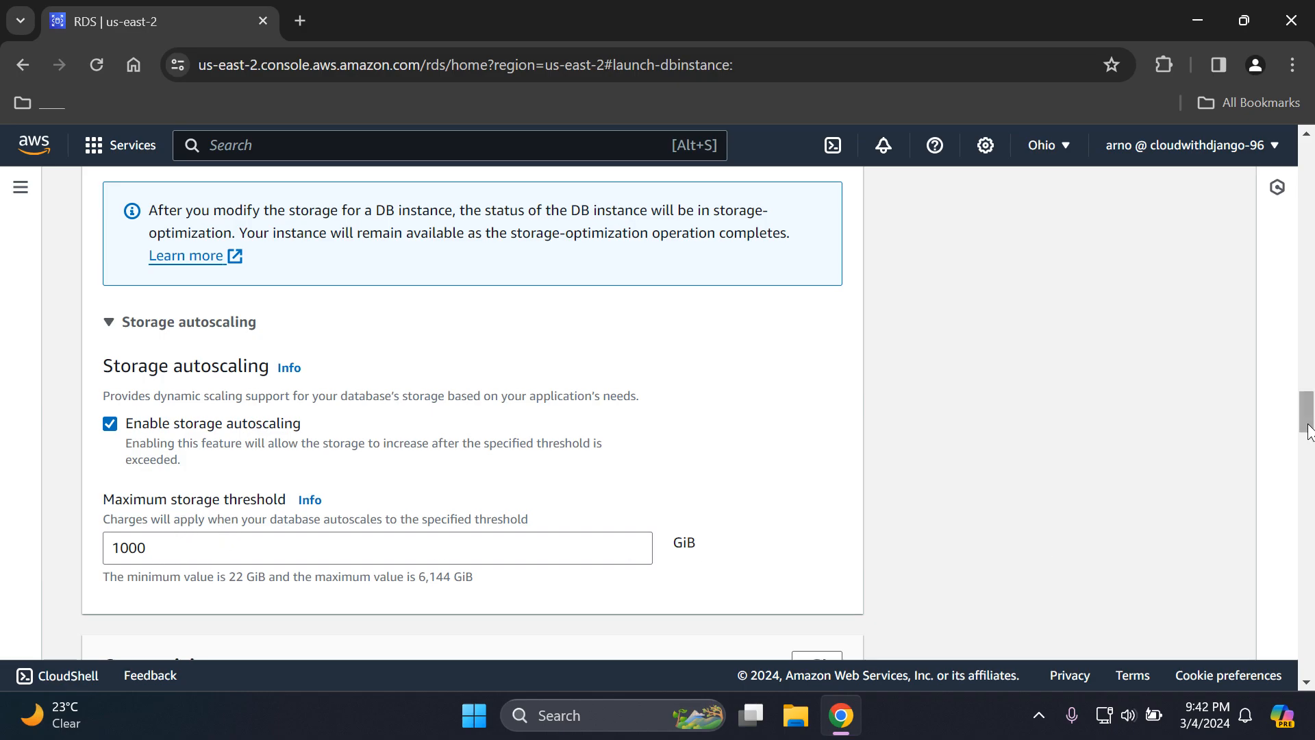
scroll(401, 334, "up", 4)
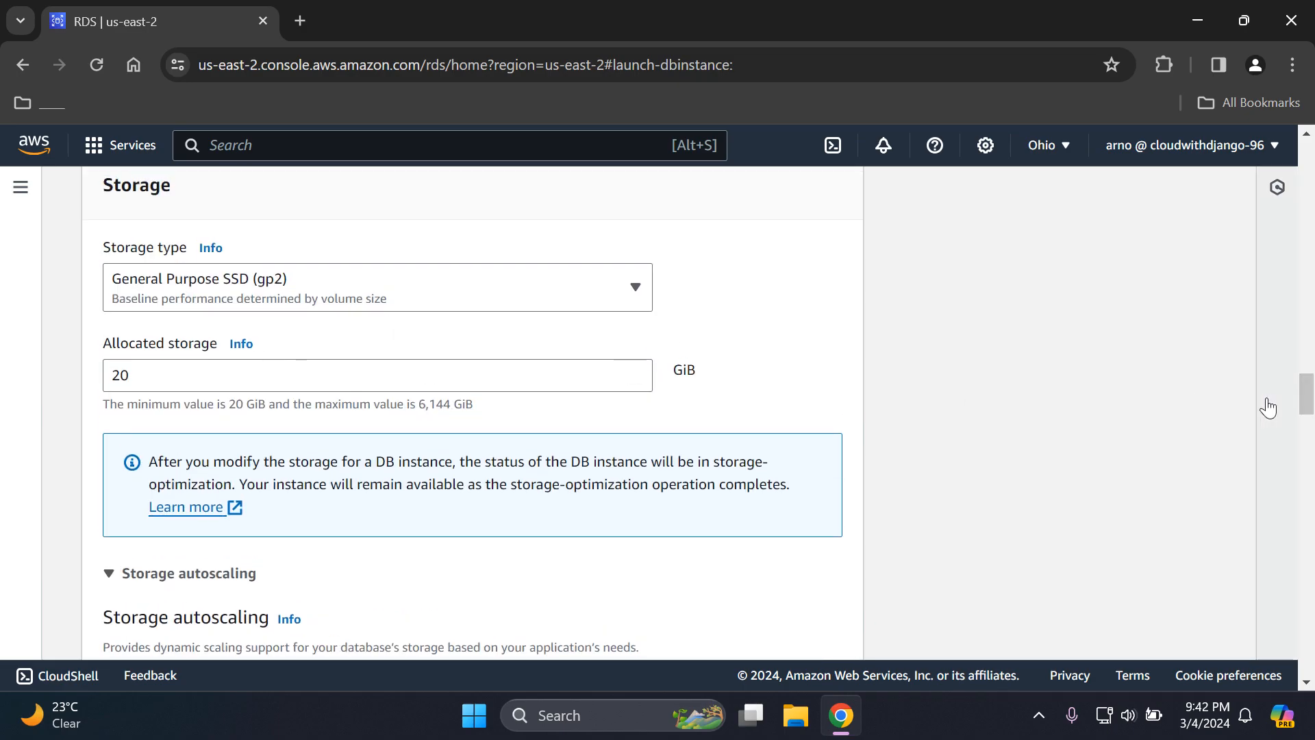
- Allow public access to the database in the Connectivity settings
left_click_drag(1308, 392, 1311, 444)
left_click(632, 353)
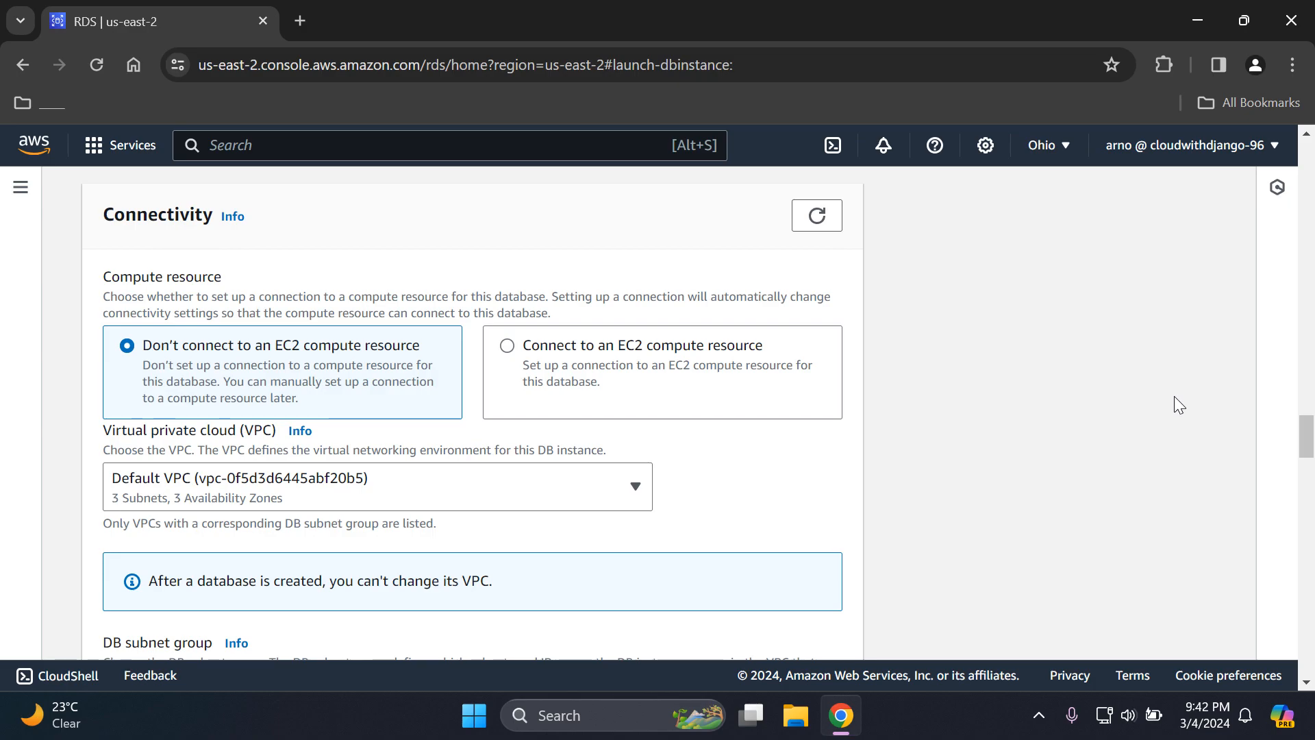
left_click_drag(1296, 436, 1297, 444)
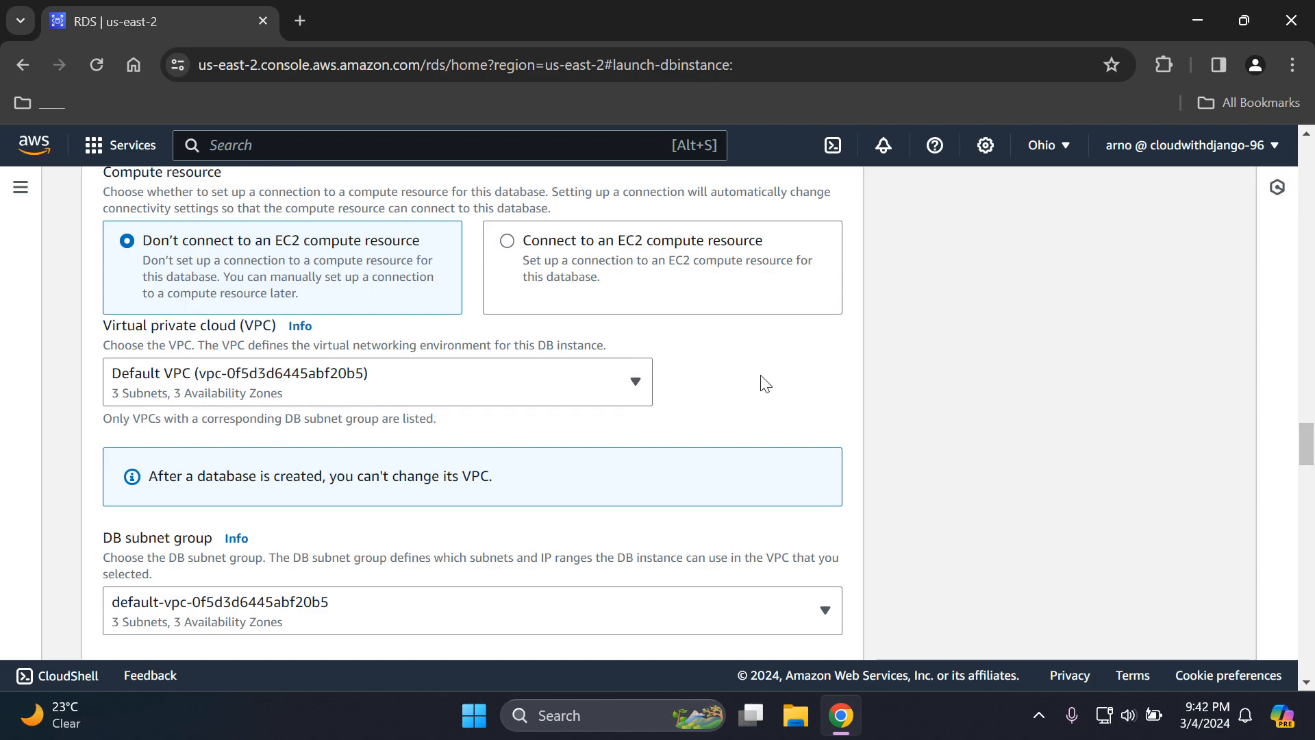
left_click_drag(1308, 454, 1309, 476)
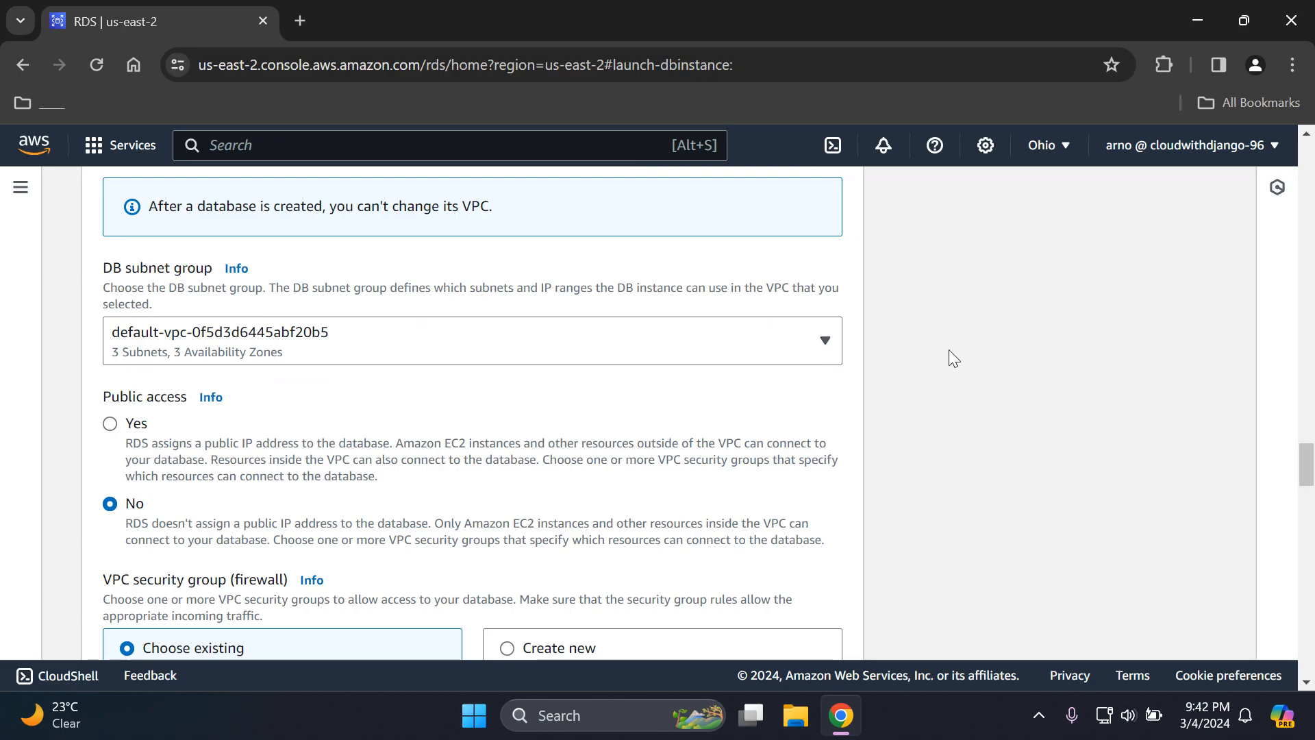
left_click_drag(1307, 459, 1307, 466)
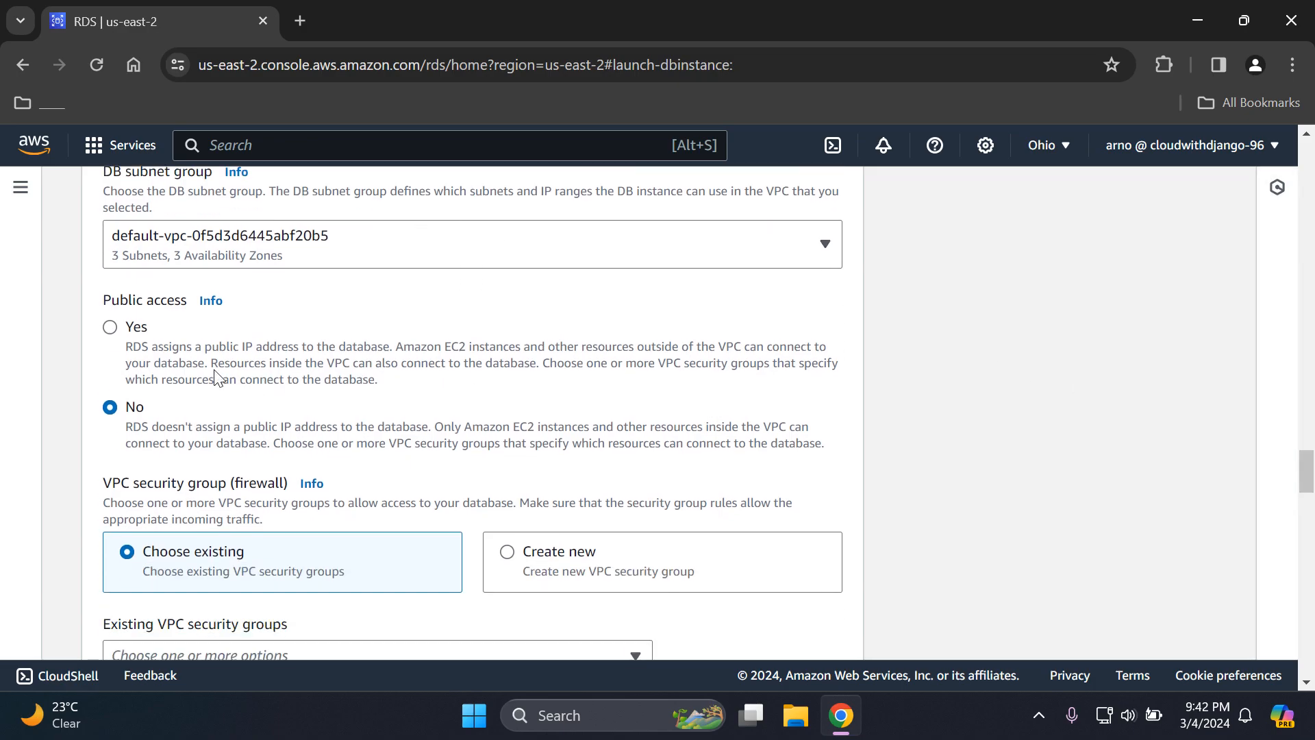
left_click(110, 328)
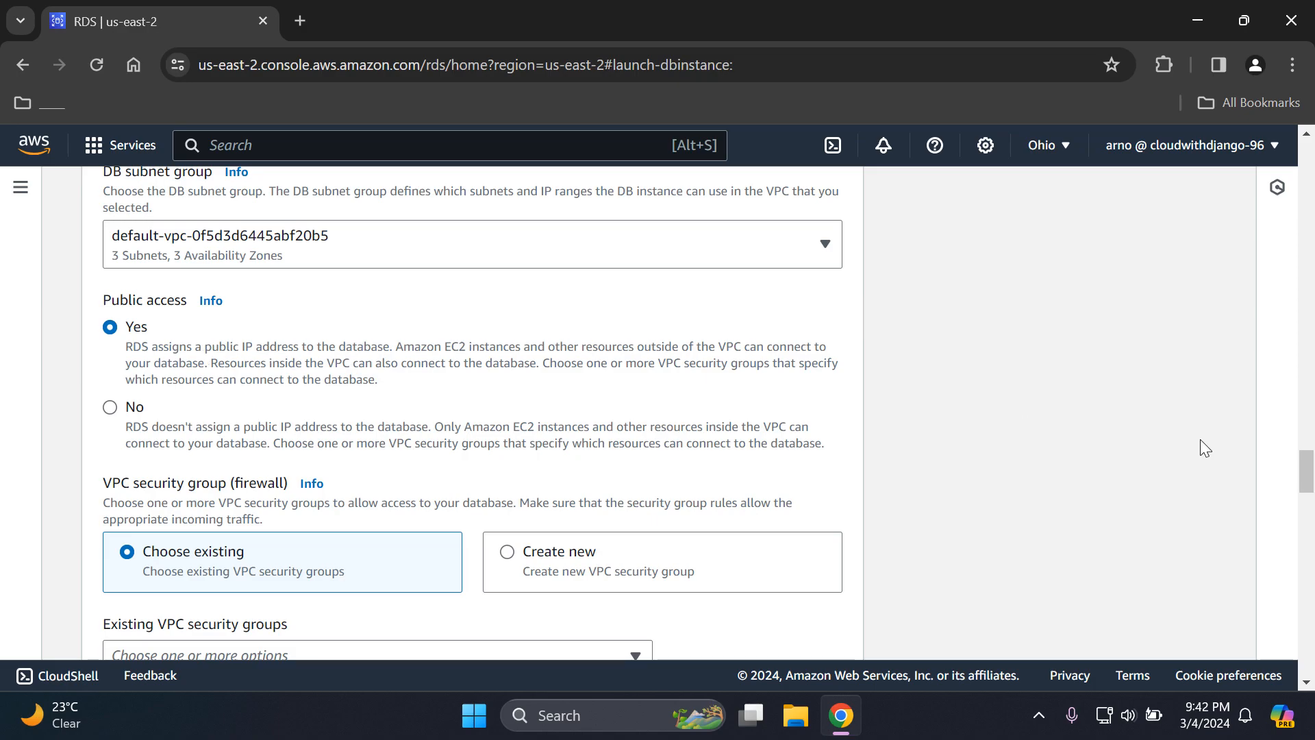
- Check the VPC security group settings and the Availability Zone choices under Connectivity
scroll(1307, 480, "down", 1)
scroll(1307, 490, "down", 2)
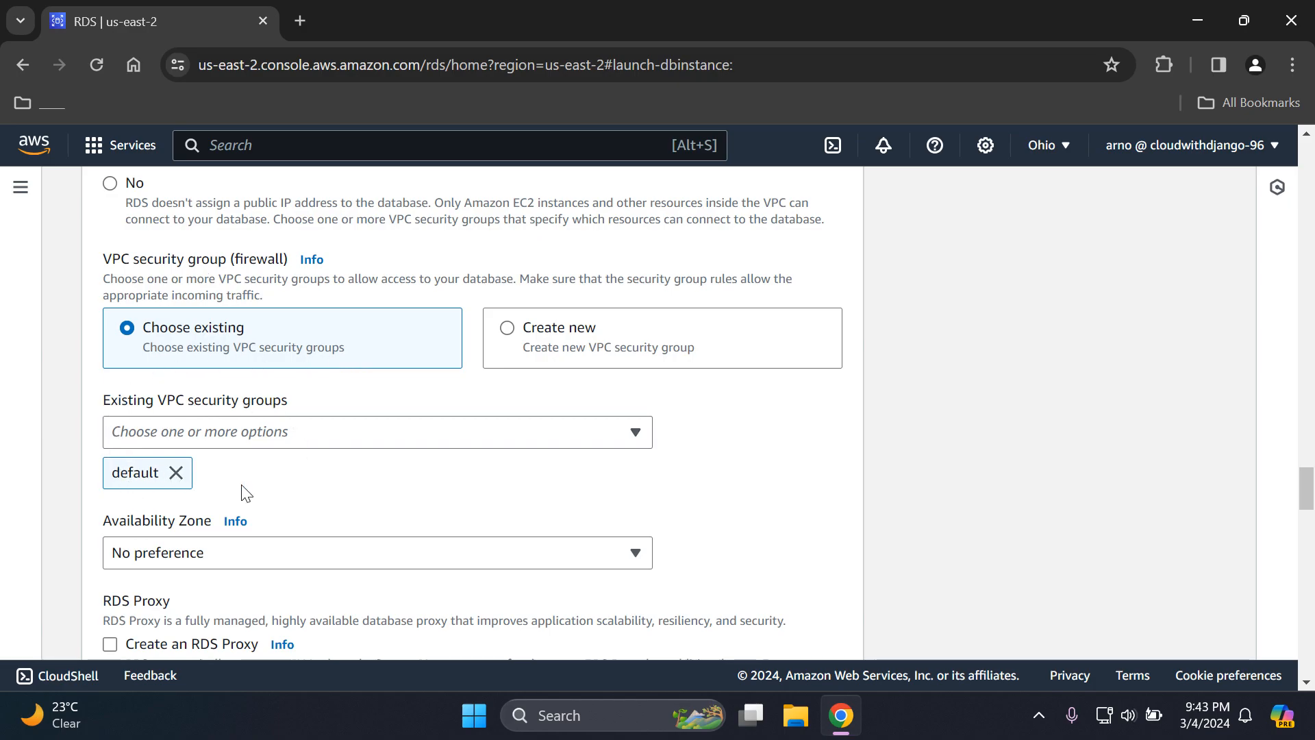
left_click_drag(1308, 483, 1309, 503)
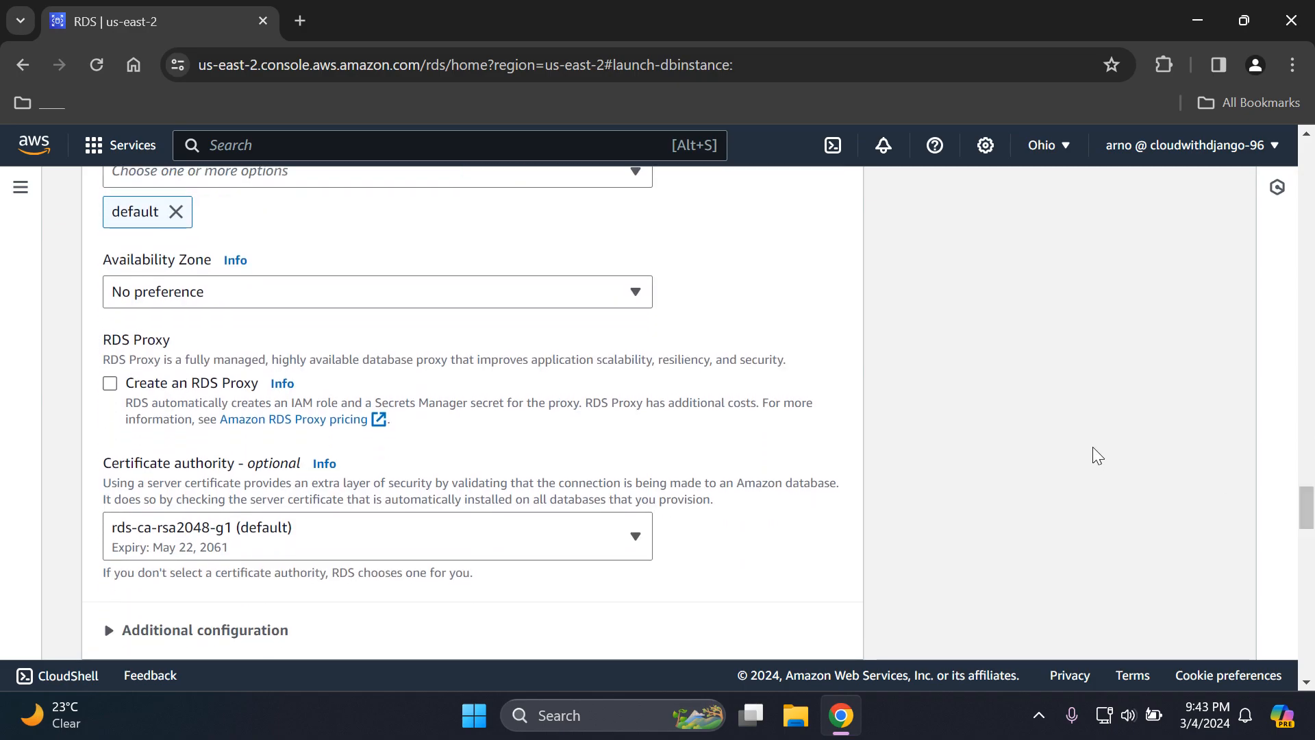
left_click(397, 302)
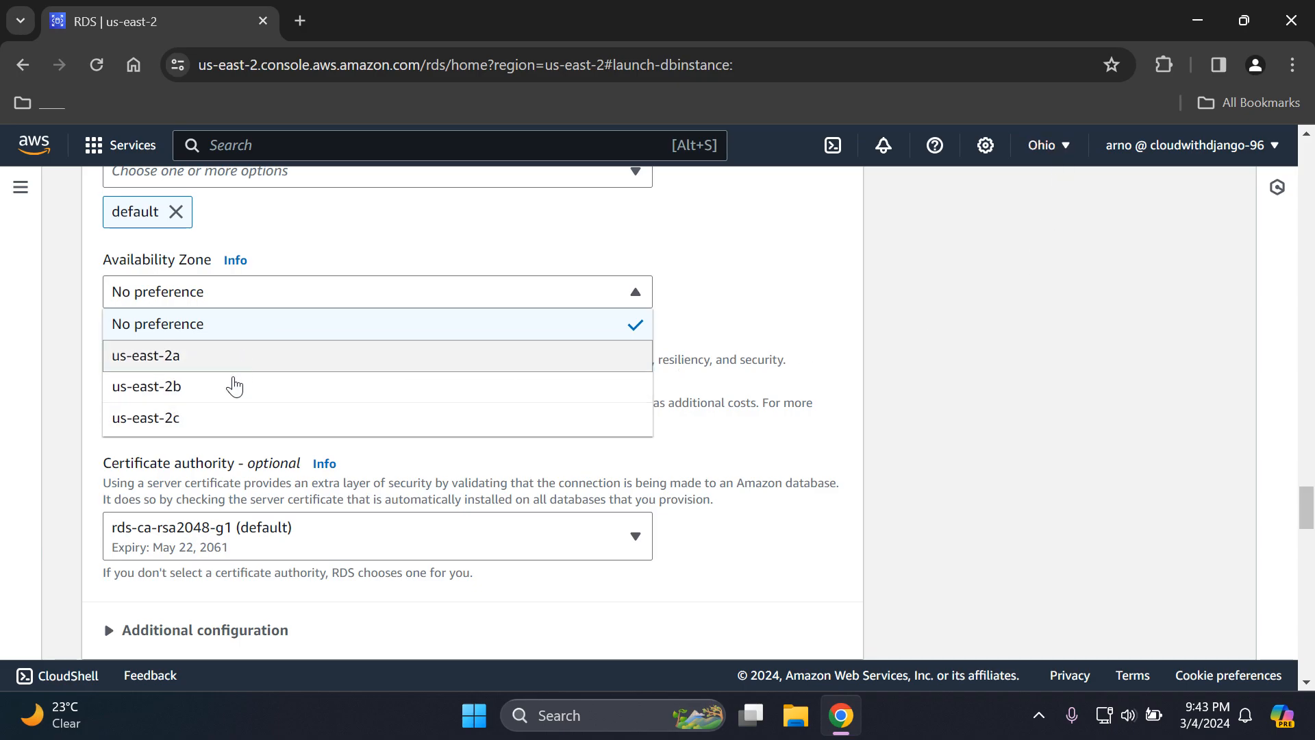
left_click(707, 295)
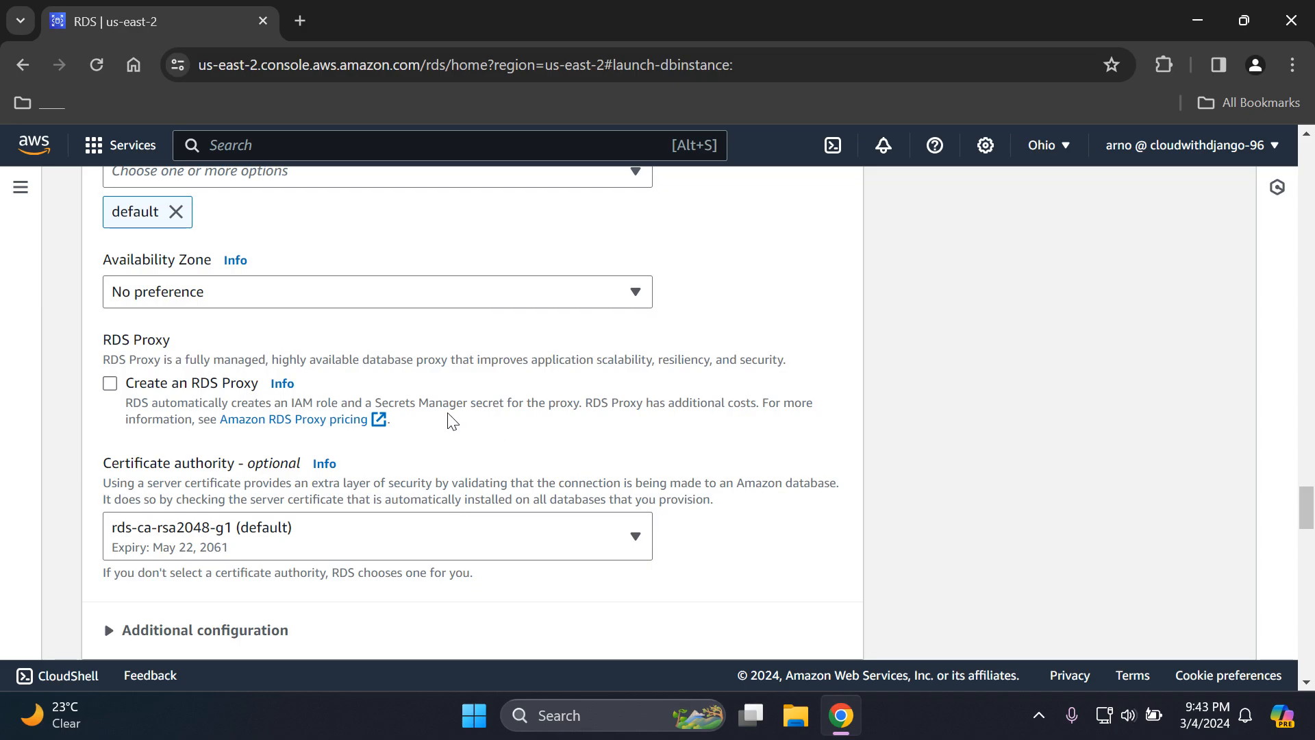
- Check the database port in the additional configuration of the Connectivity section
scroll(1310, 507, "down", 2)
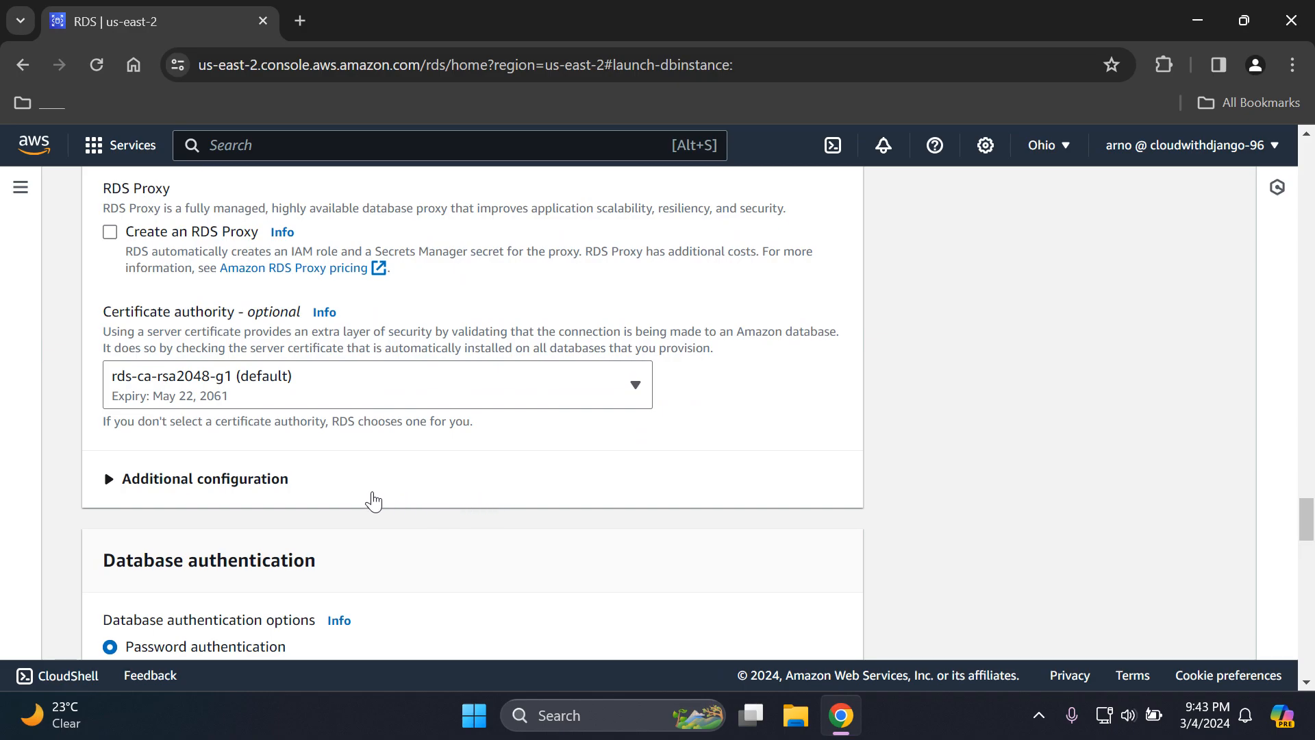
left_click(373, 502)
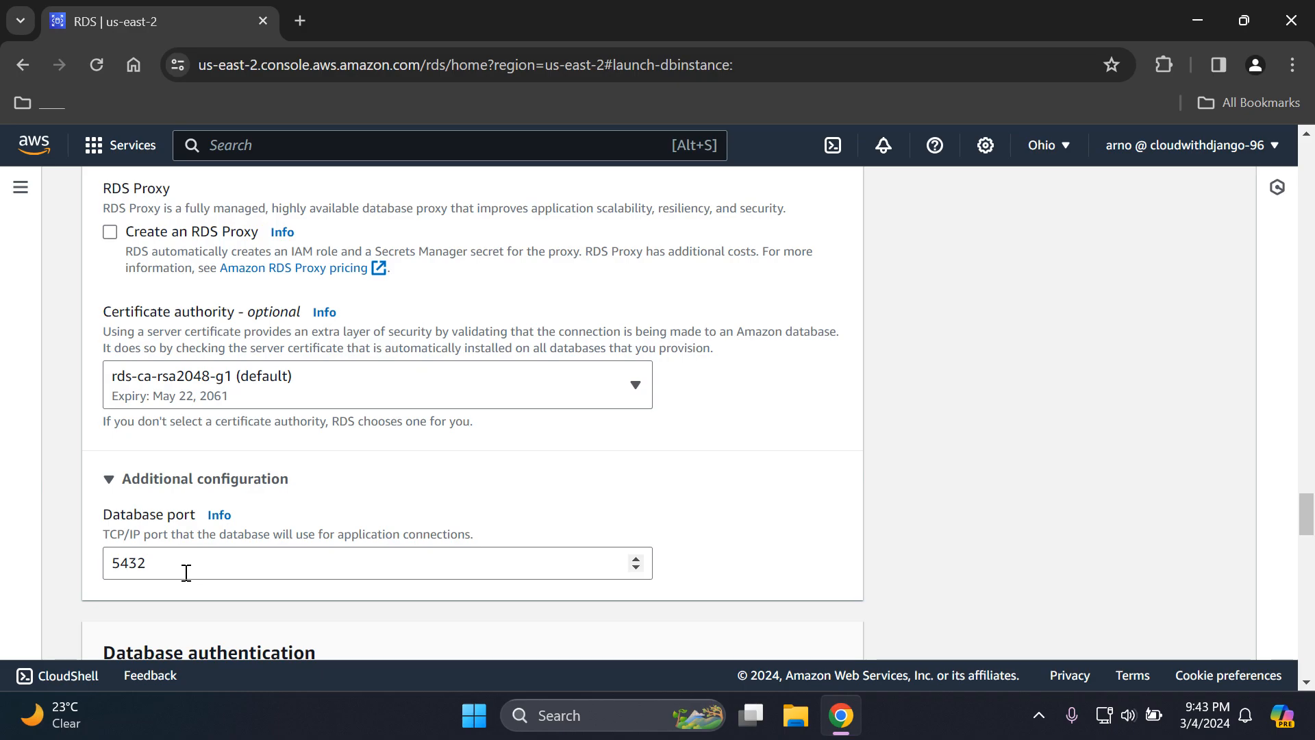
left_click(205, 478)
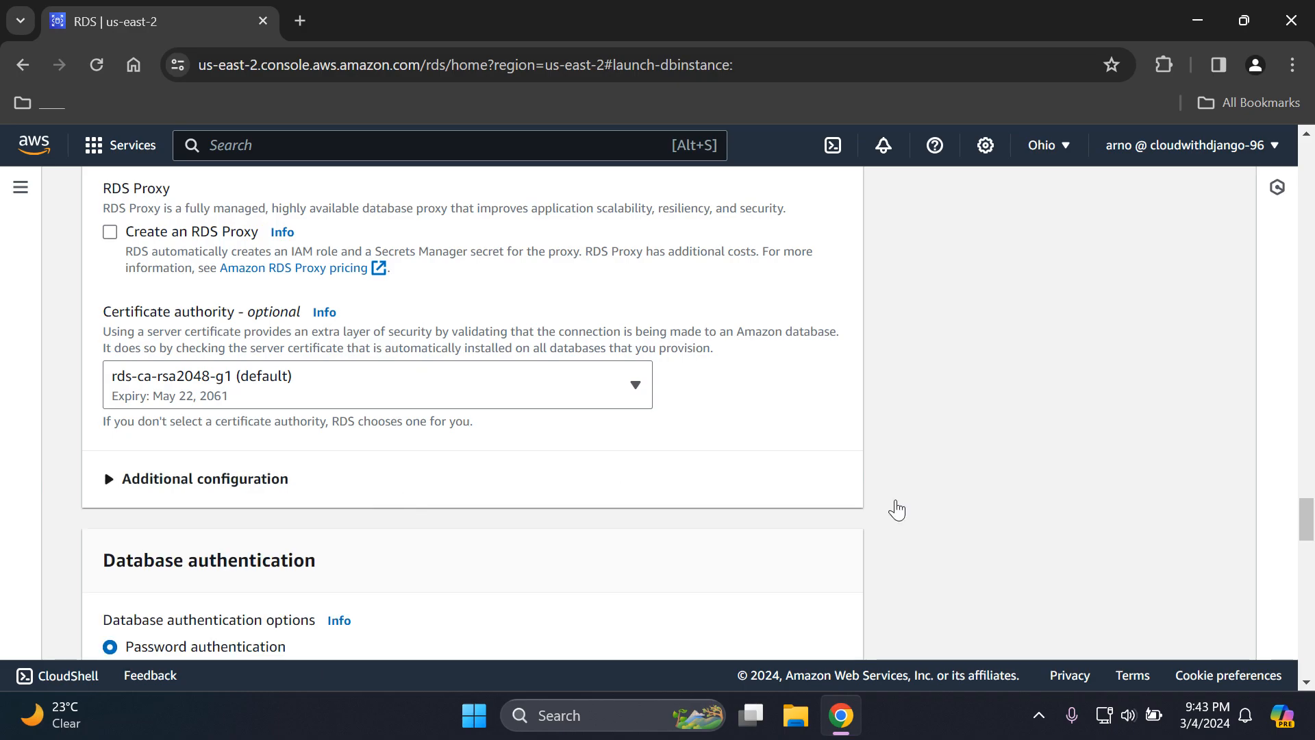
- Review the database authentication options and the Monitoring settings, including the Enhanced Monitoring option
left_click_drag(1305, 523, 1305, 544)
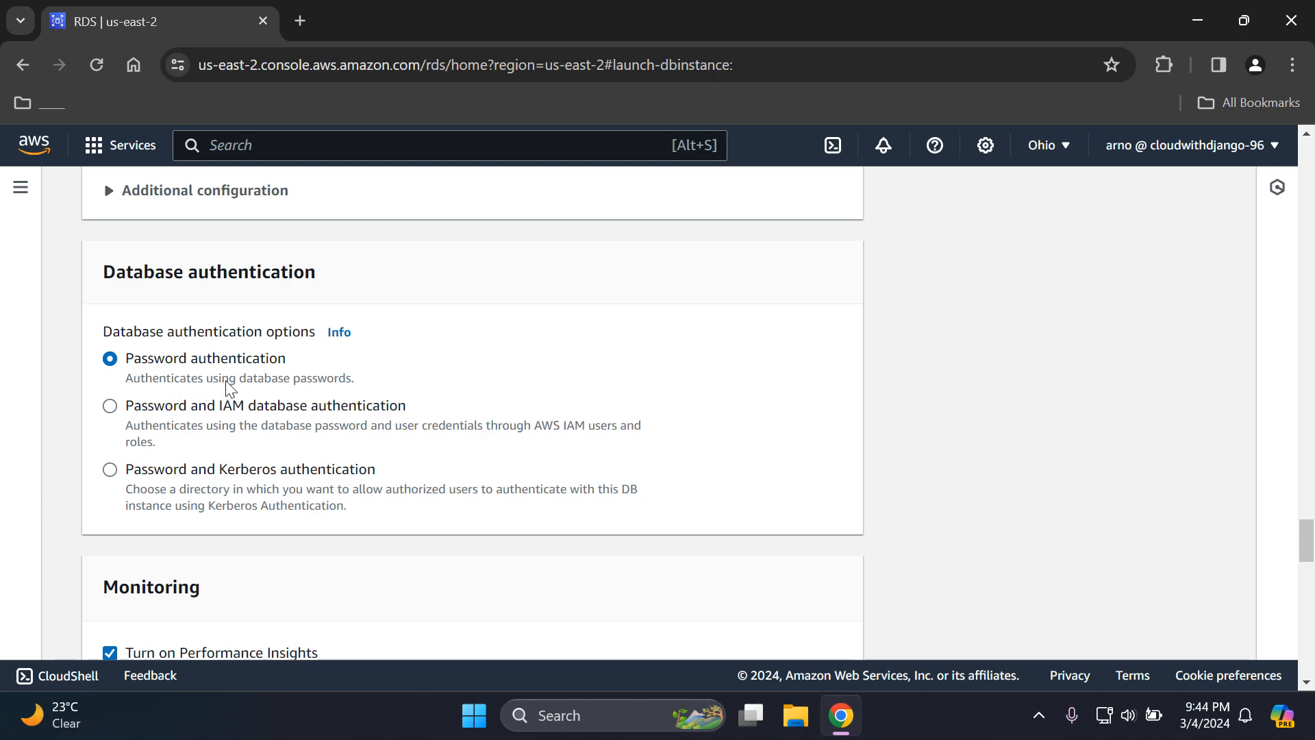
left_click_drag(1307, 548, 1309, 579)
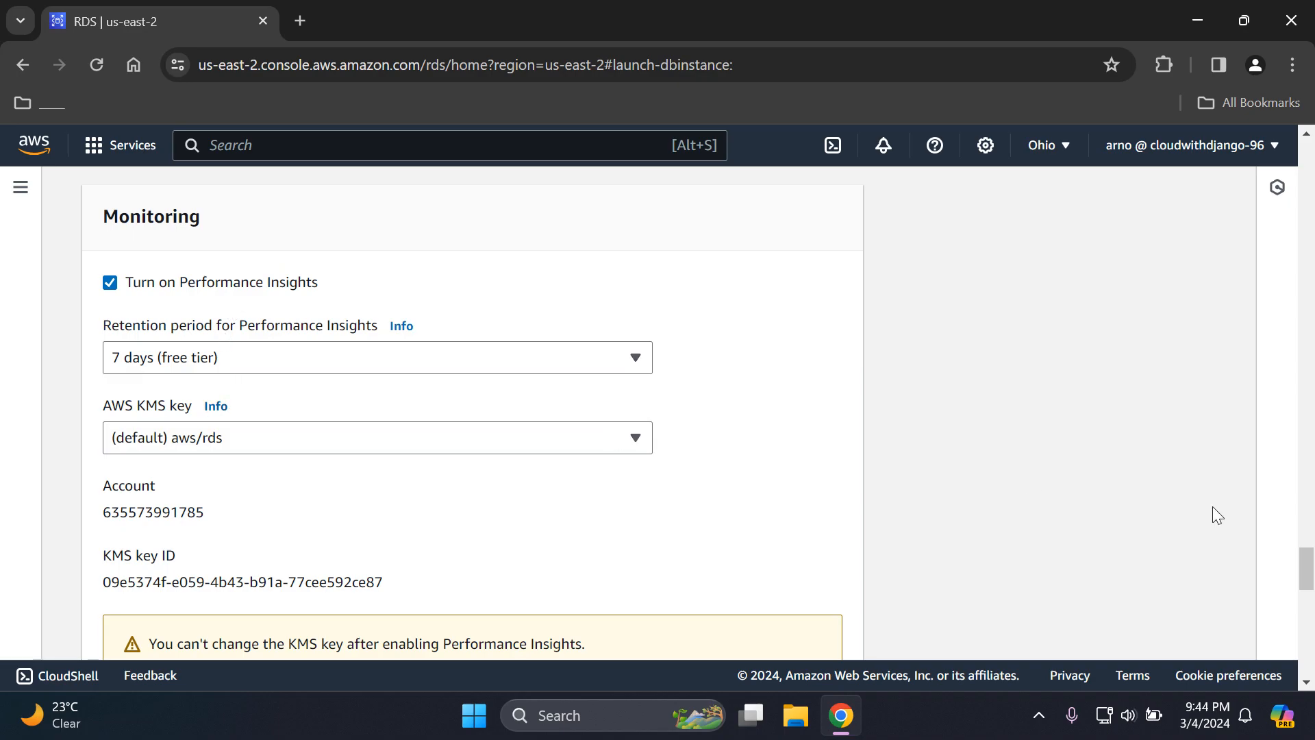
left_click_drag(1308, 583, 1309, 616)
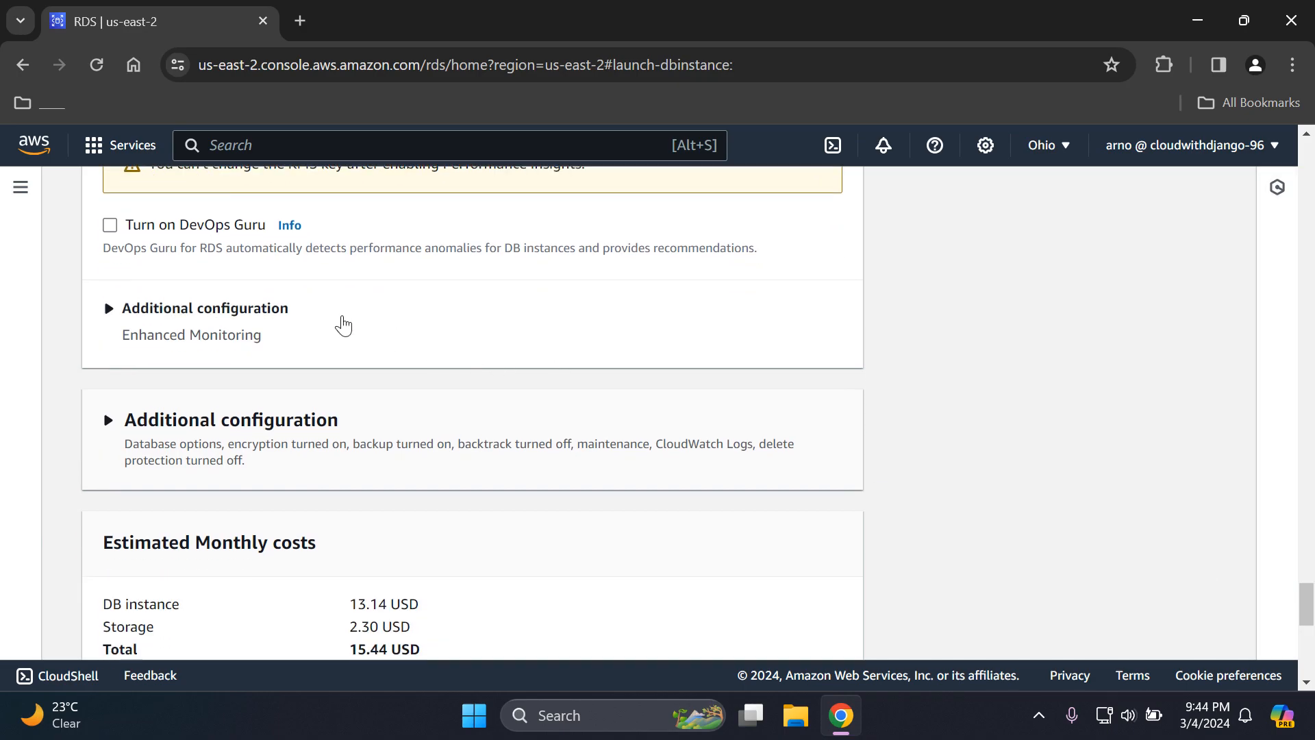
left_click(280, 310)
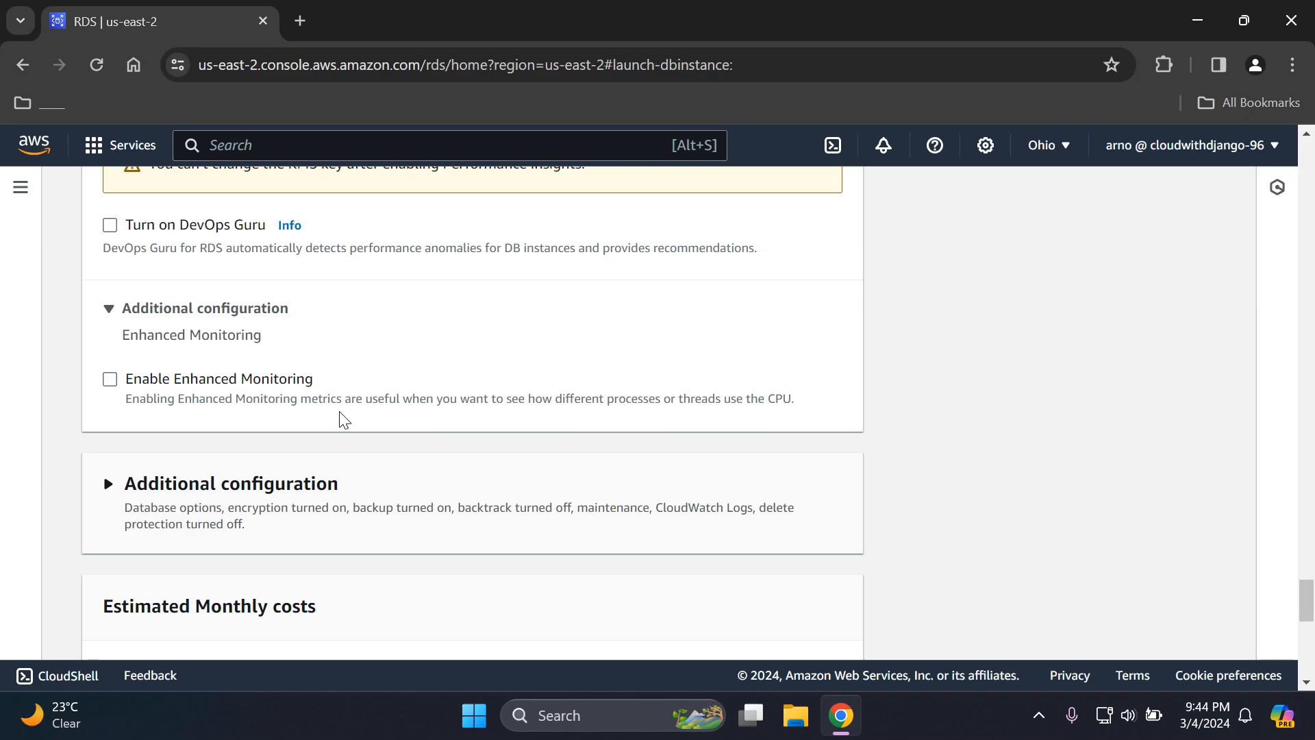
left_click(304, 319)
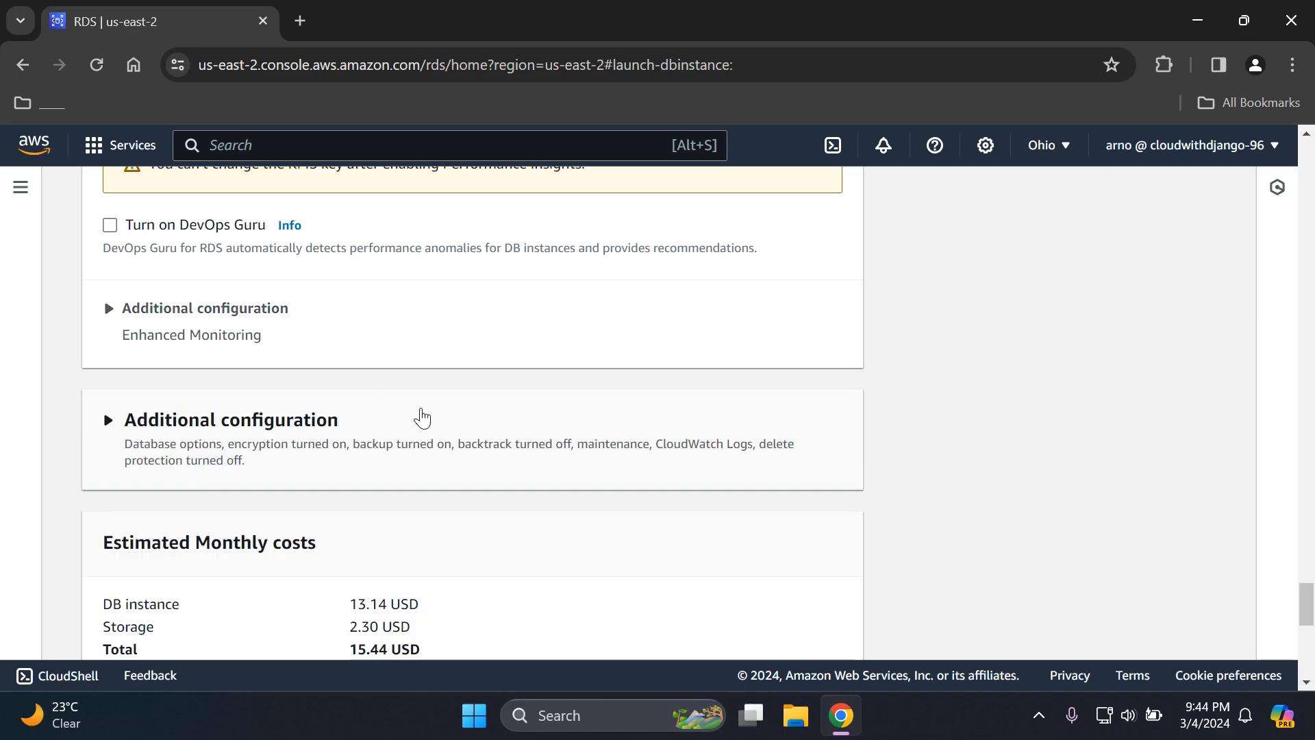
- Set the initial database name to ProdDatabase in the additional configuration's database options
left_click(394, 433)
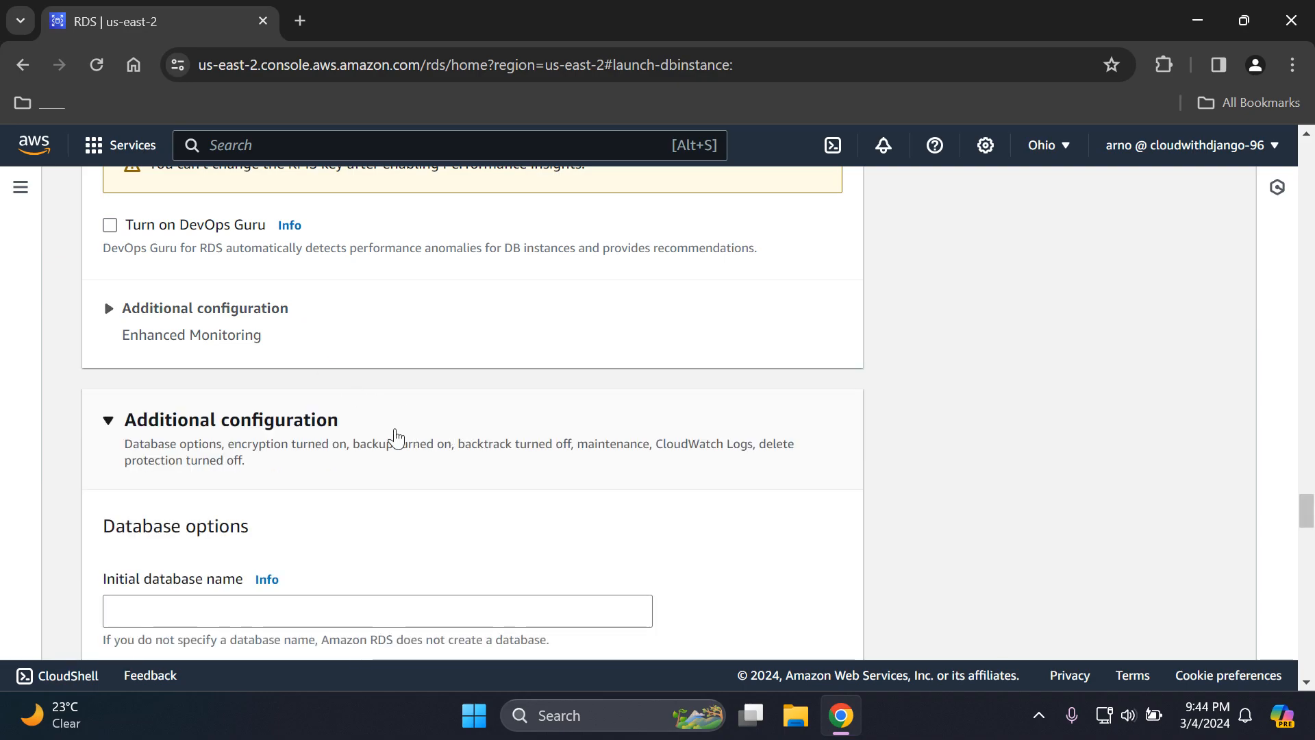
scroll(1144, 509, "down", 2)
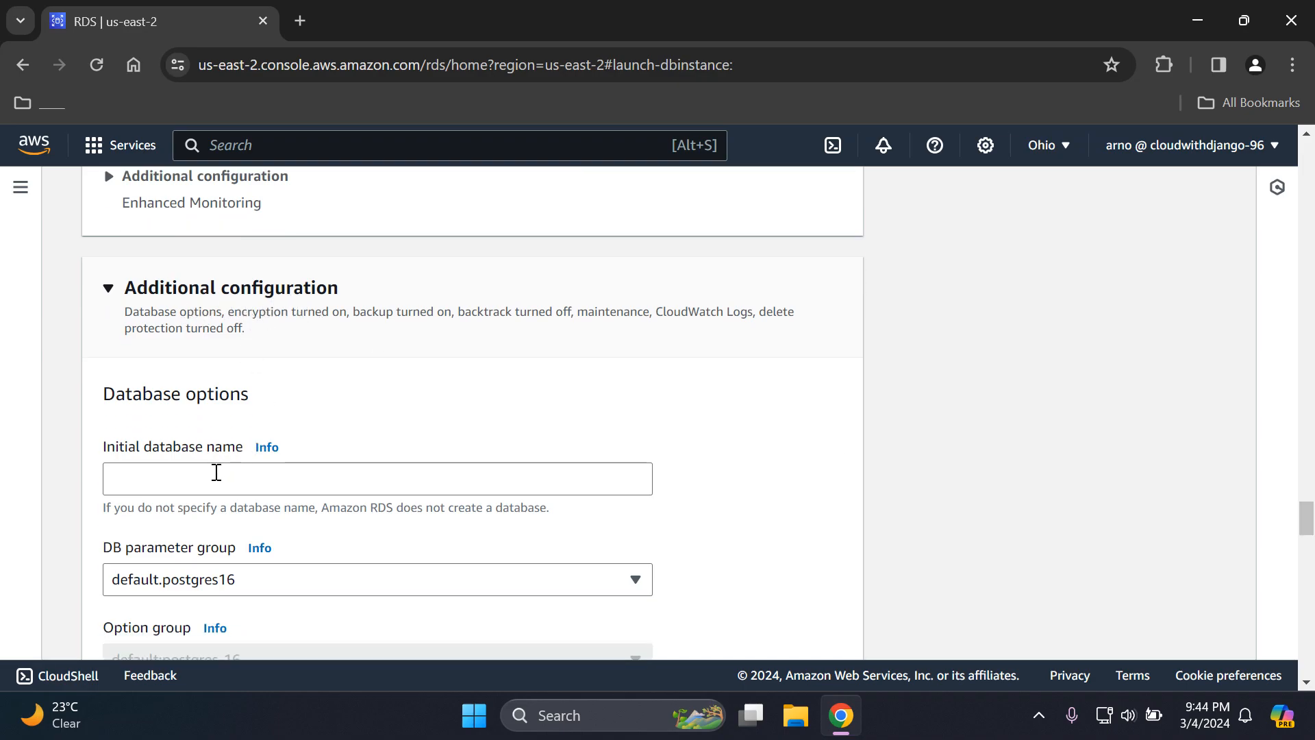
left_click(216, 473)
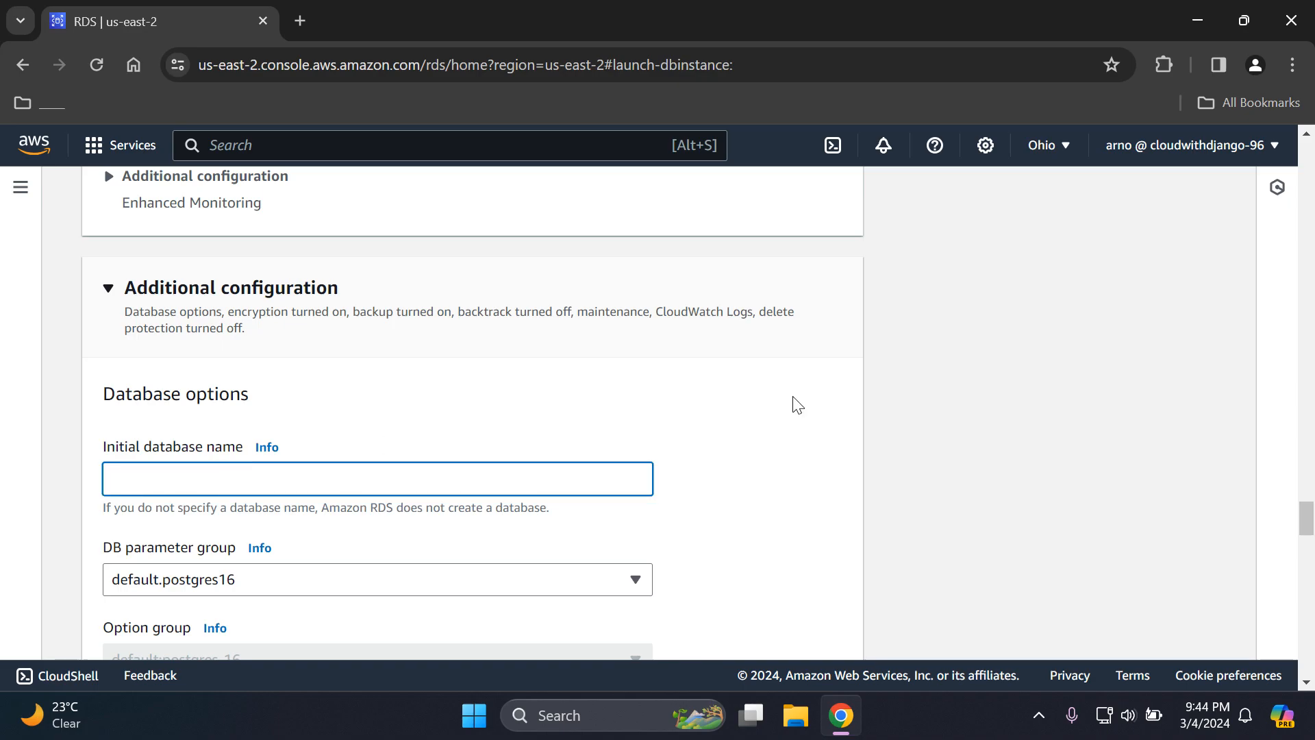
type("ProdD")
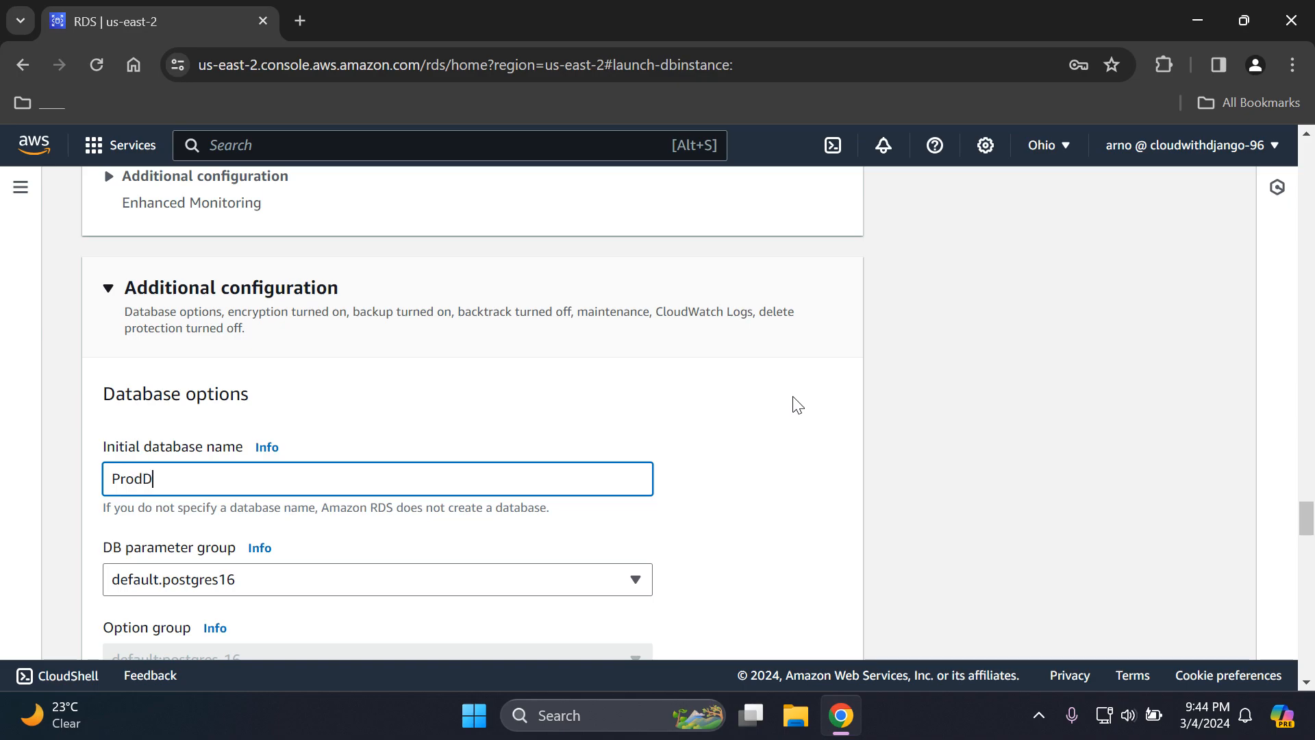
type("atabase")
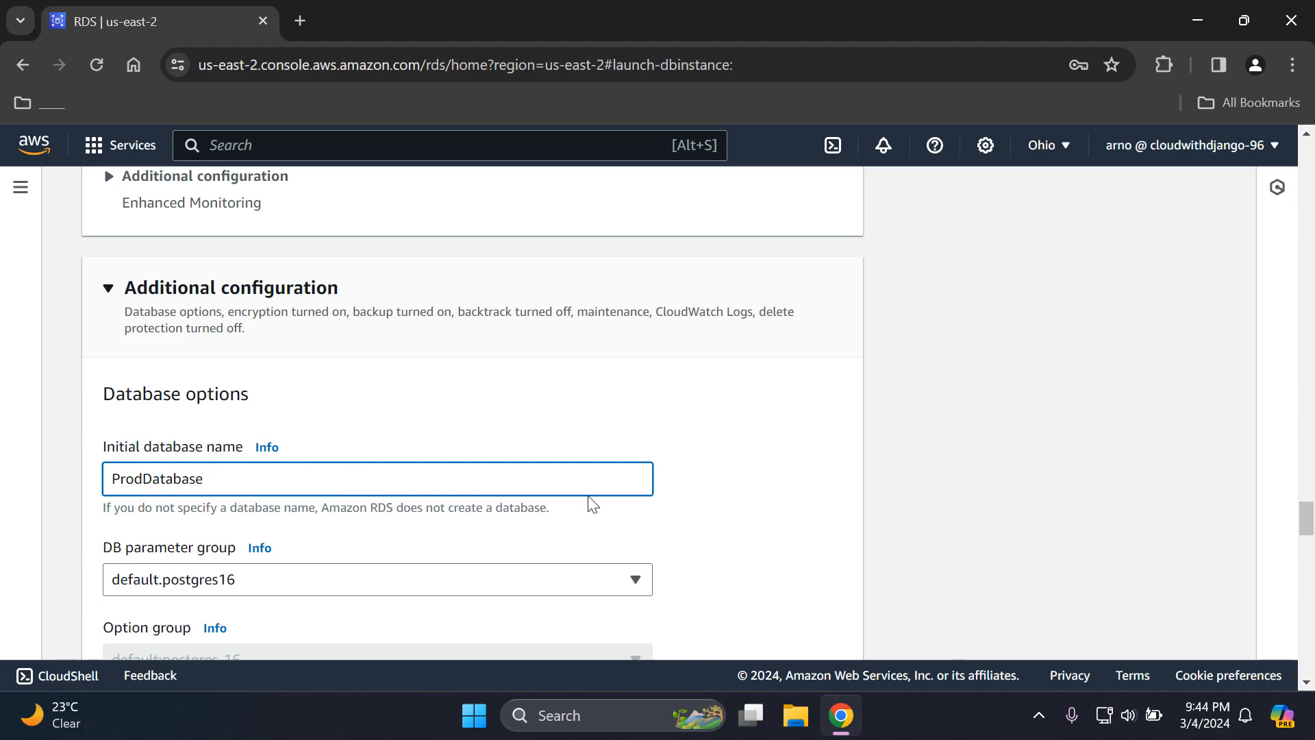
left_click(697, 478)
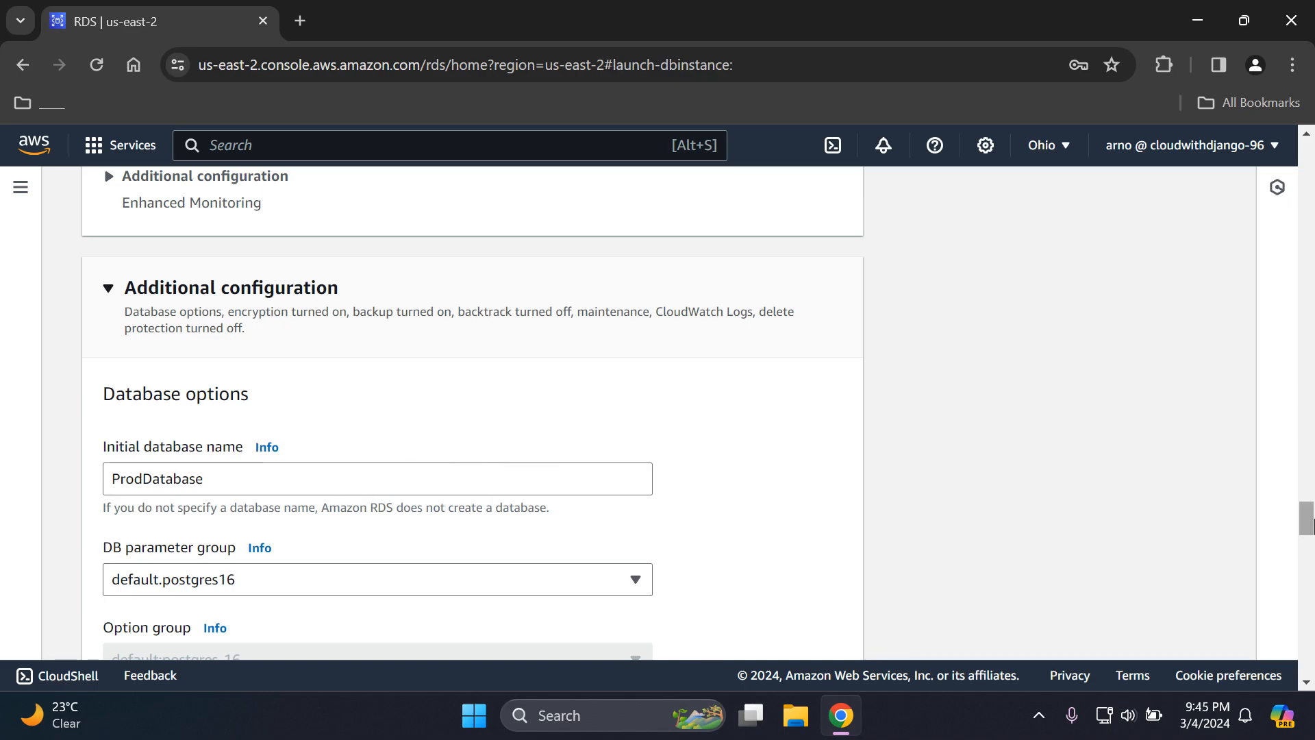
- Review the log export and maintenance settings in the additional configuration and collapse the section
scroll(1310, 528, "down", 2)
left_click_drag(1310, 528, 1307, 605)
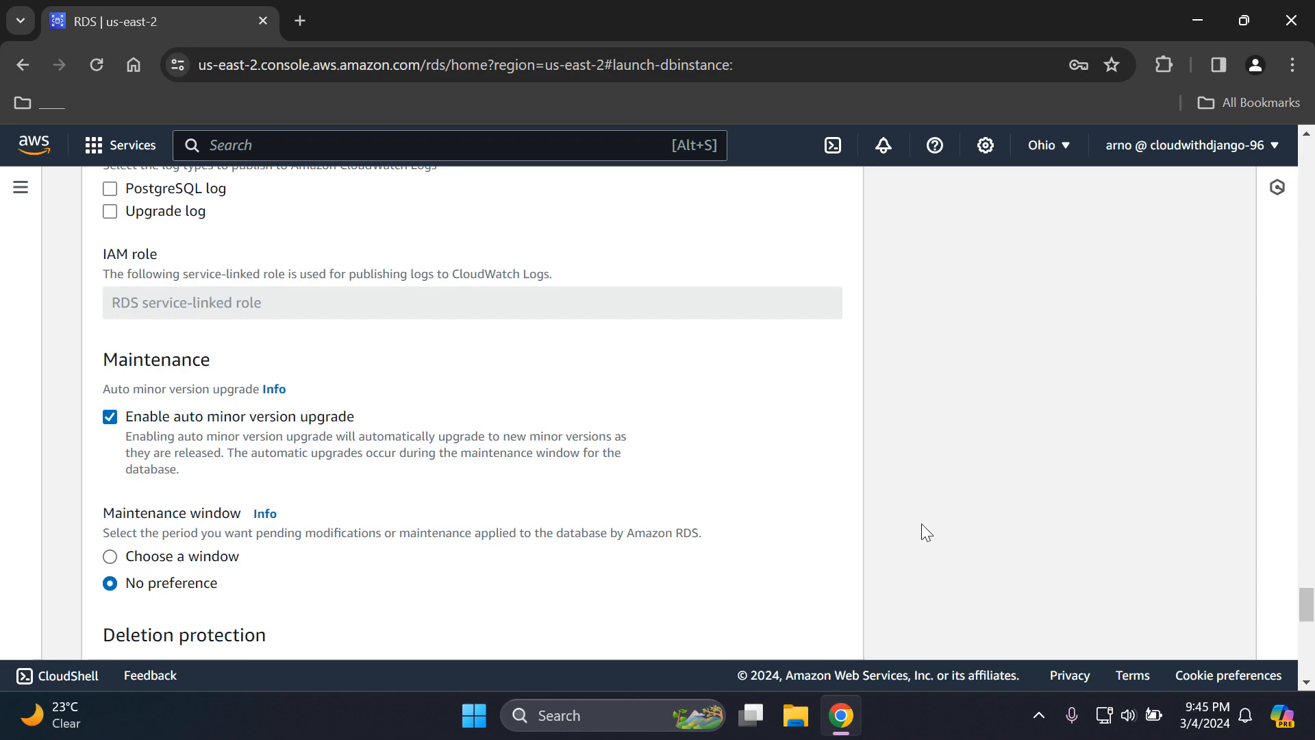
left_click_drag(1304, 603, 1272, 517)
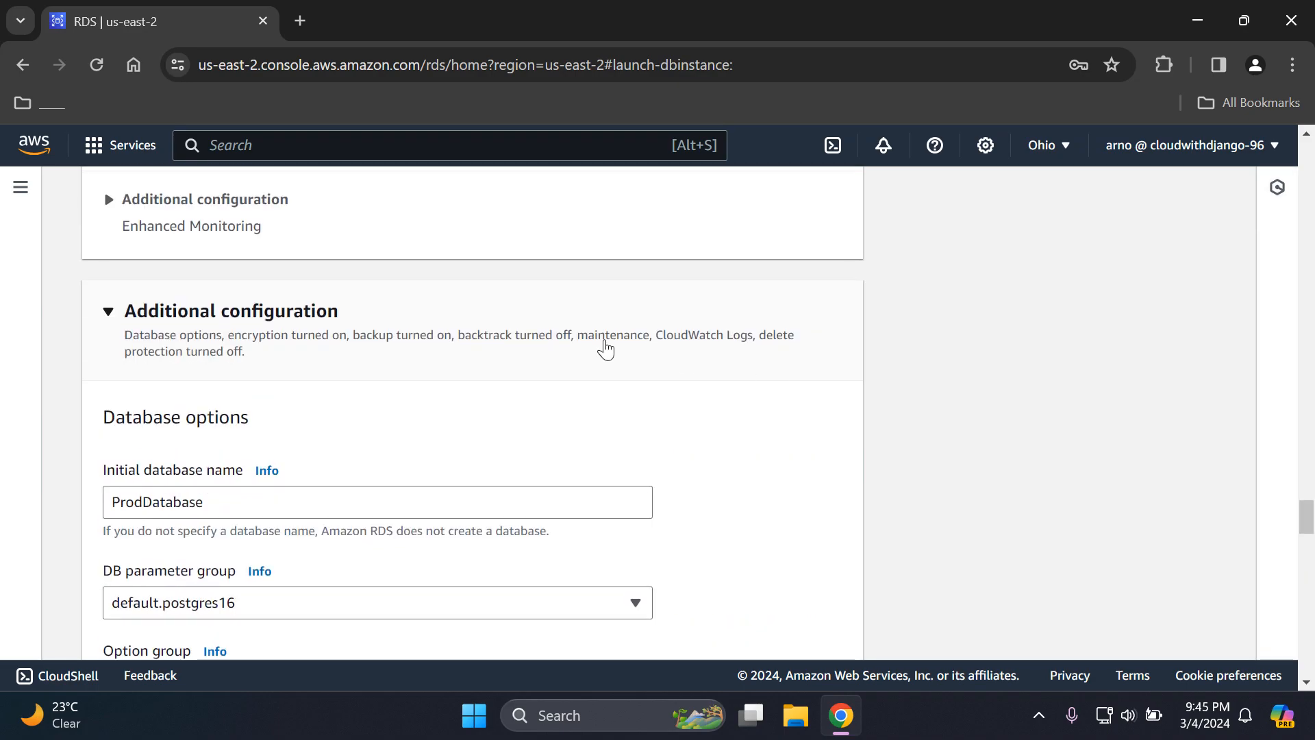
left_click(605, 349)
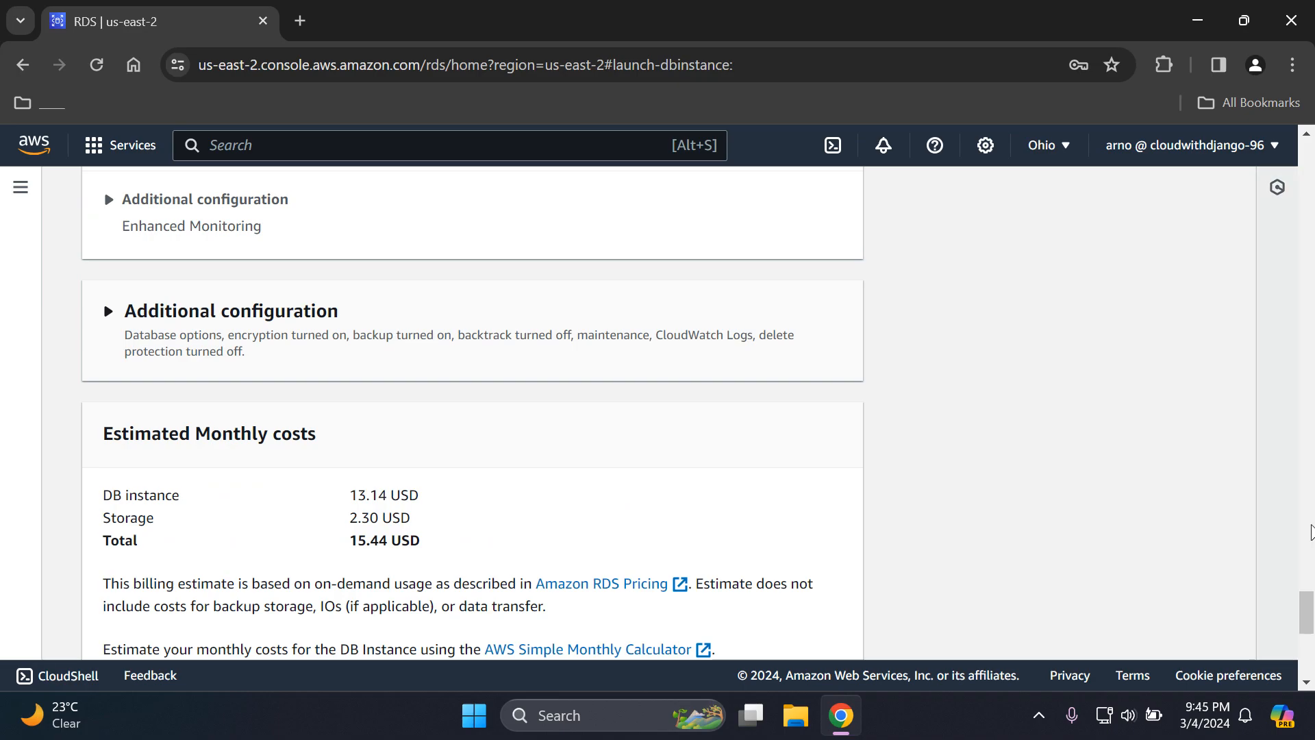
- Review the estimated monthly costs and the free-tier allowances for the new database
left_click_drag(1311, 610, 1310, 622)
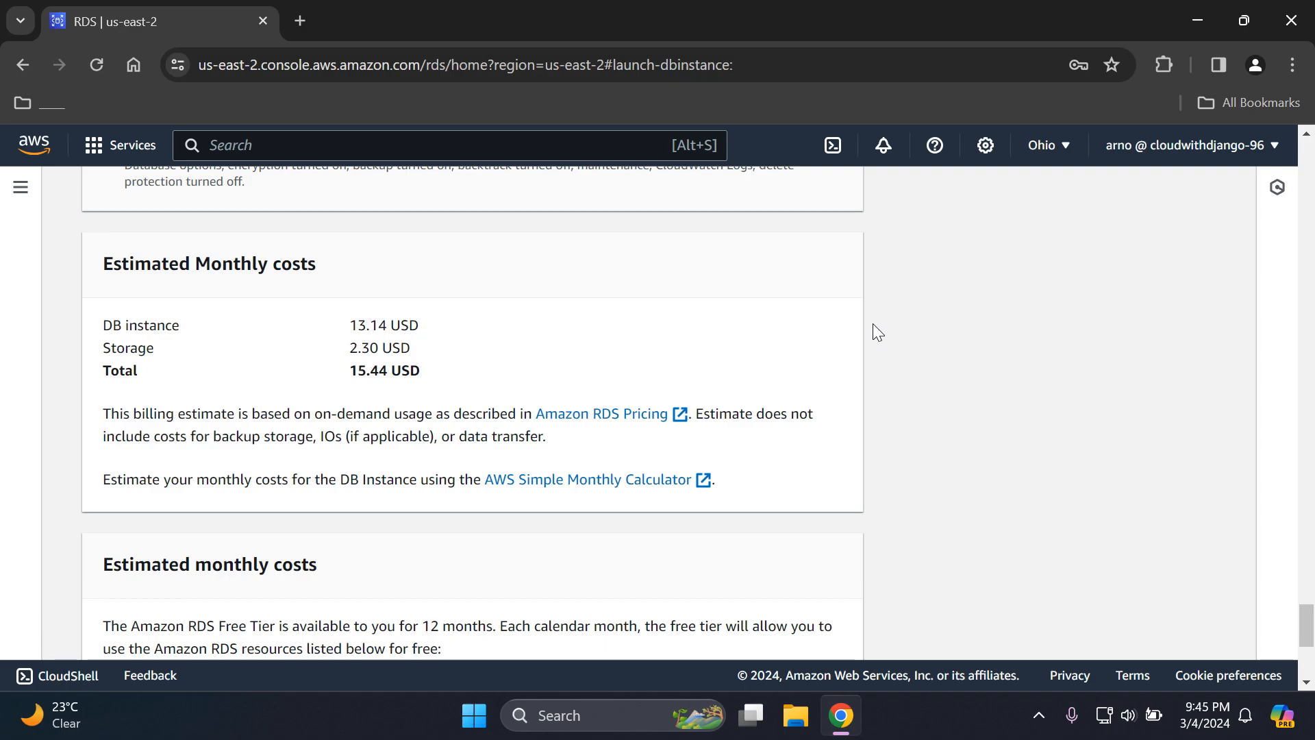
left_click_drag(1307, 623, 1278, 622)
scroll(1278, 622, "down", 2)
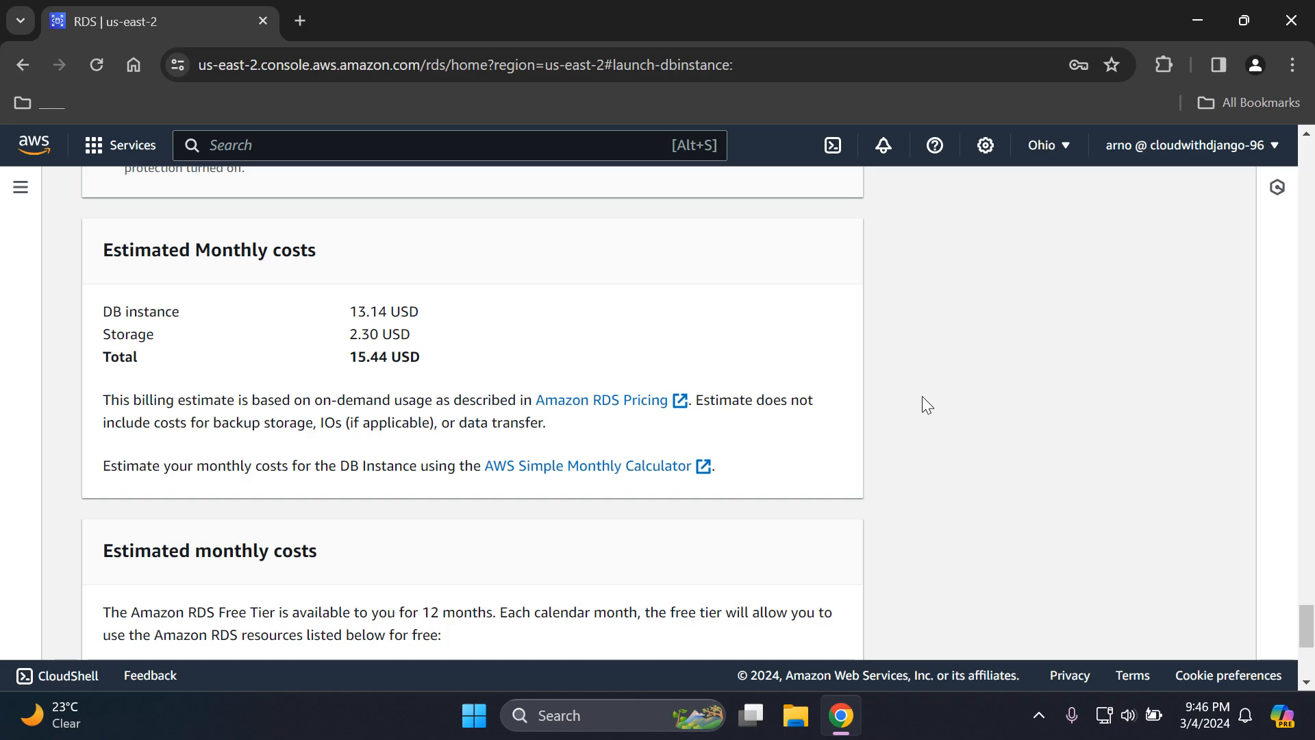
left_click_drag(1309, 635, 1310, 666)
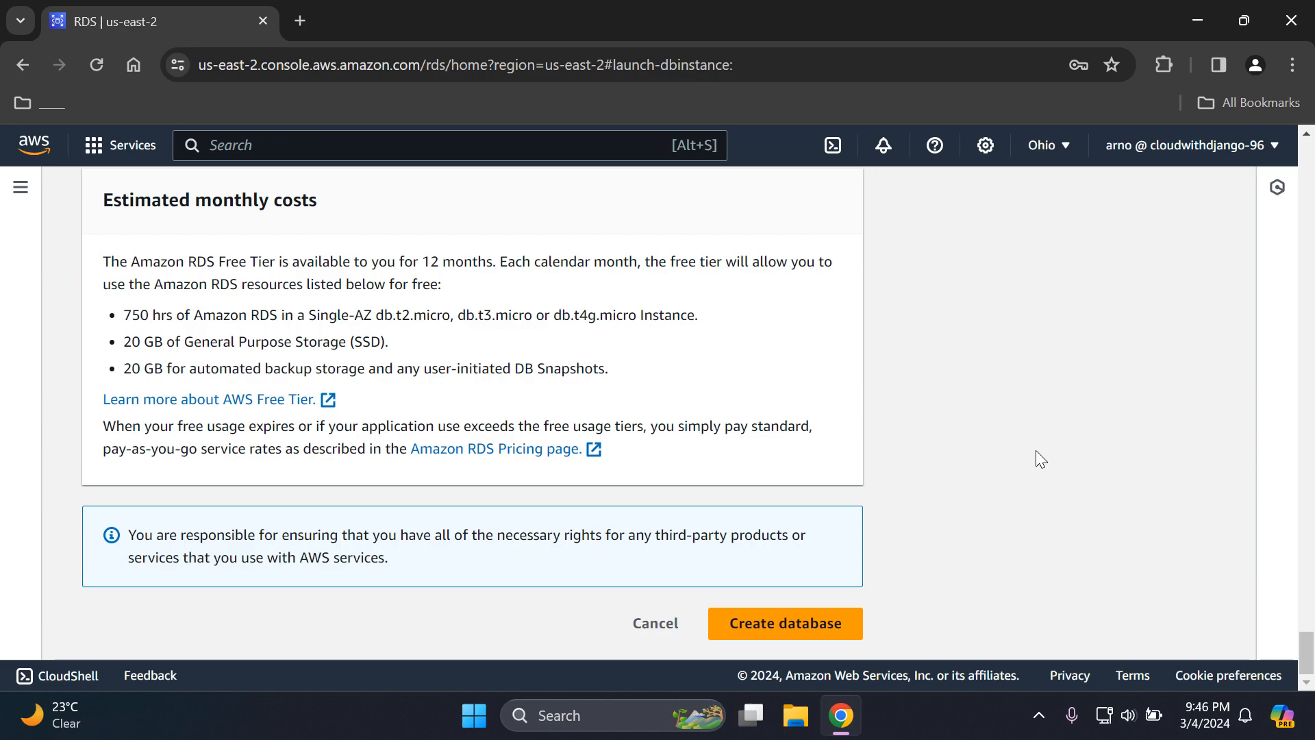
mouse_move(1309, 661)
left_mouse_down()
mouse_move(1308, 634)
mouse_move(1309, 661)
left_mouse_up()
- Create the database, dismissing the suggested add-ons and the side navigation
left_click(785, 625)
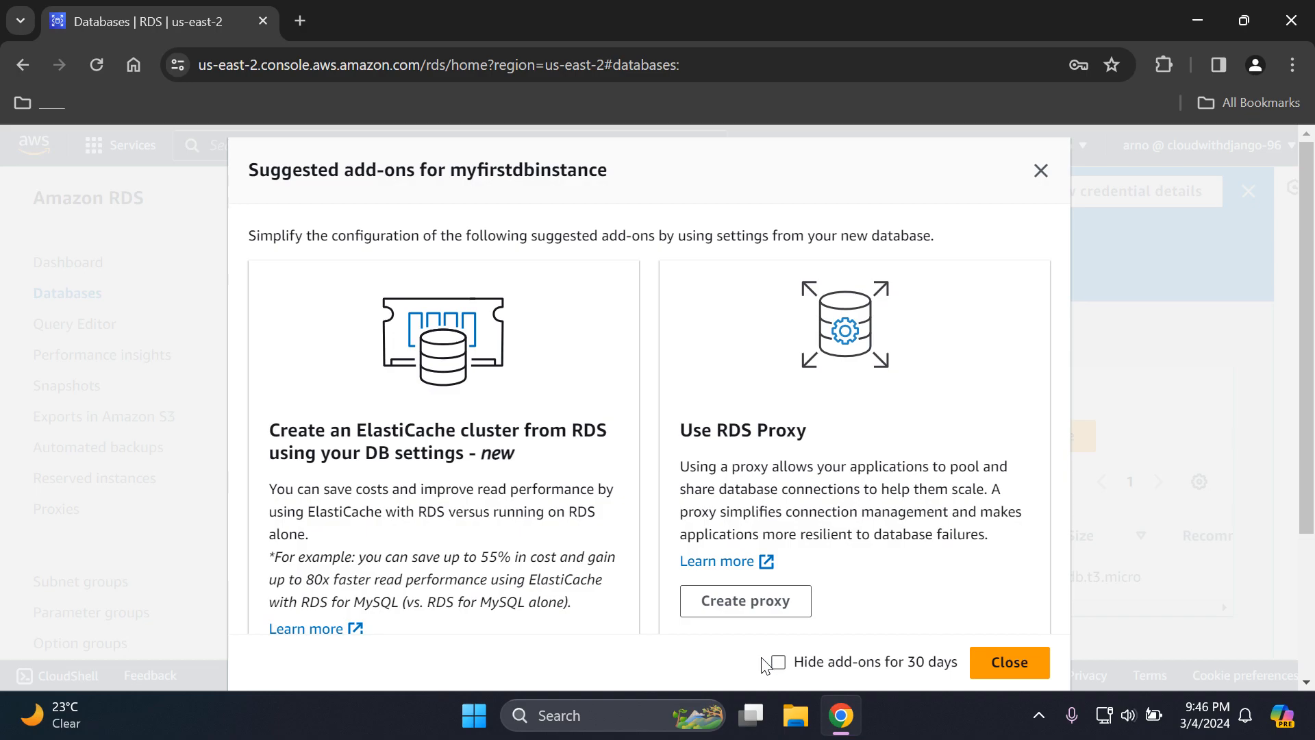
left_click(1010, 663)
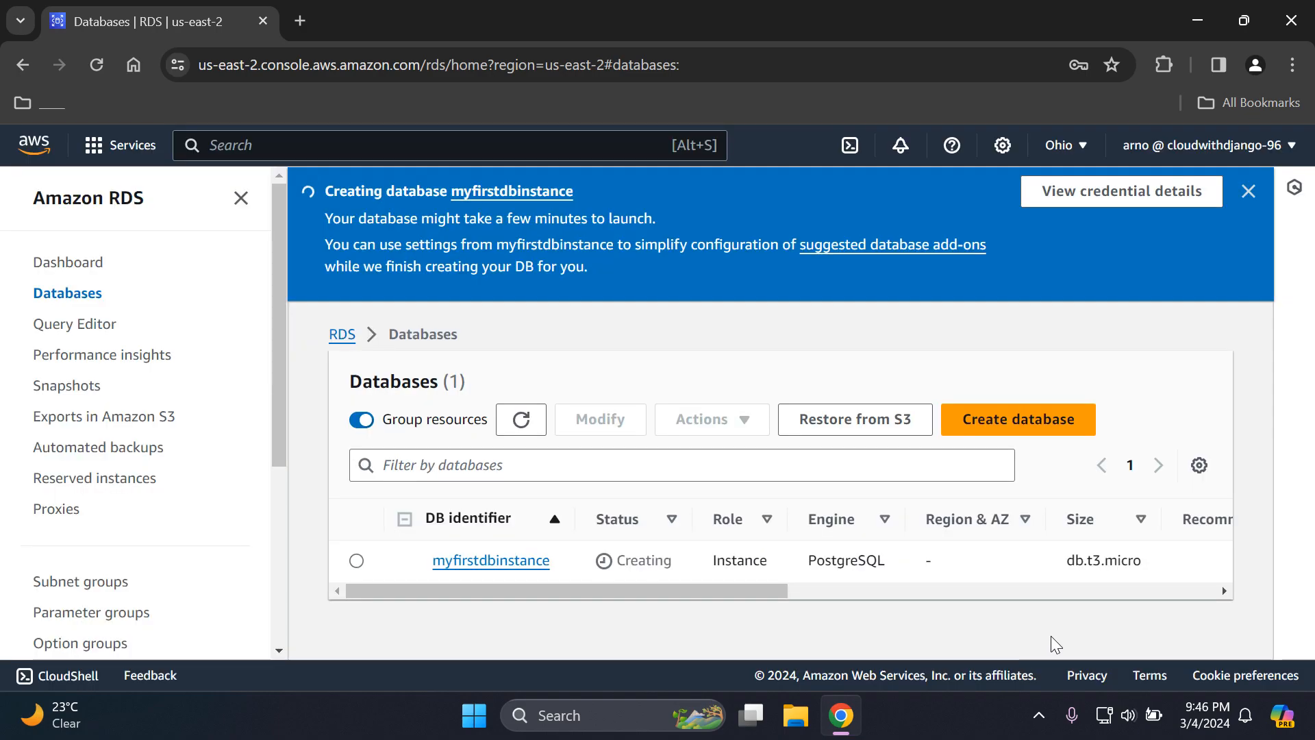
left_click(240, 198)
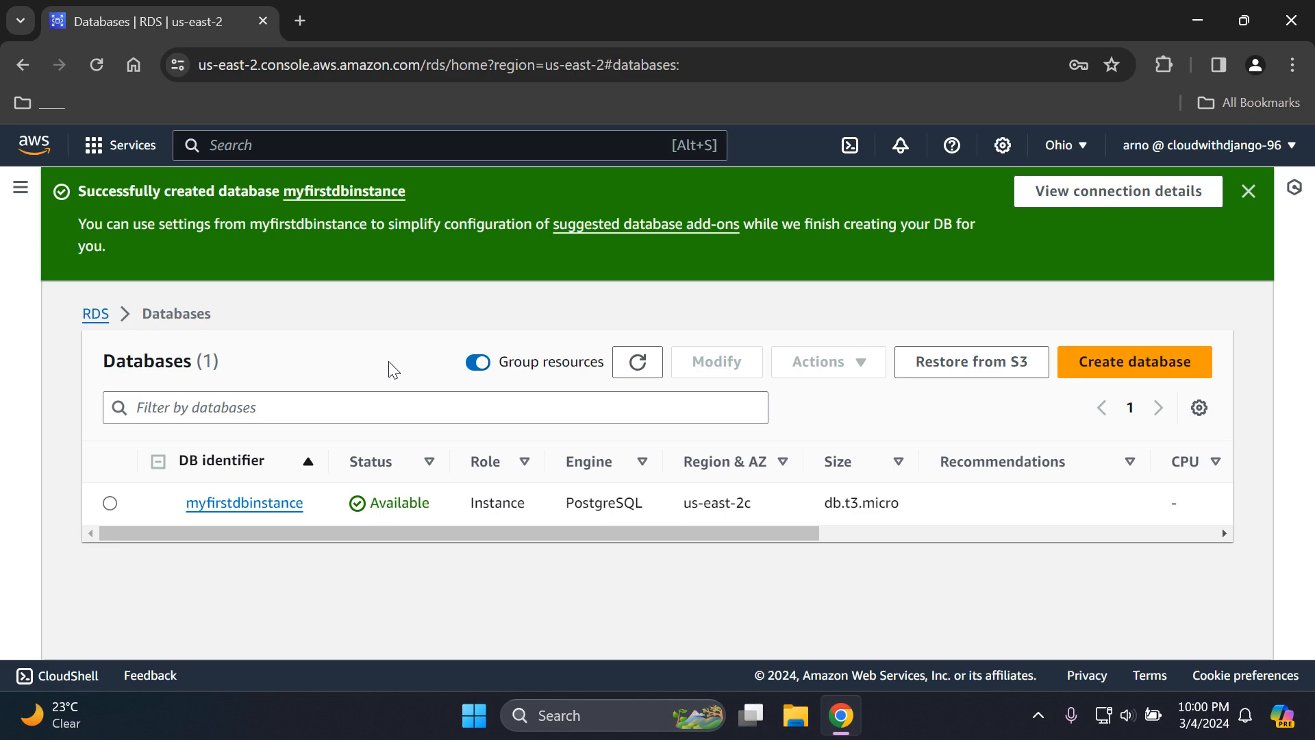
- Open the details of myfirstdbinstance and examine its endpoint in the connectivity and security information
left_click(244, 504)
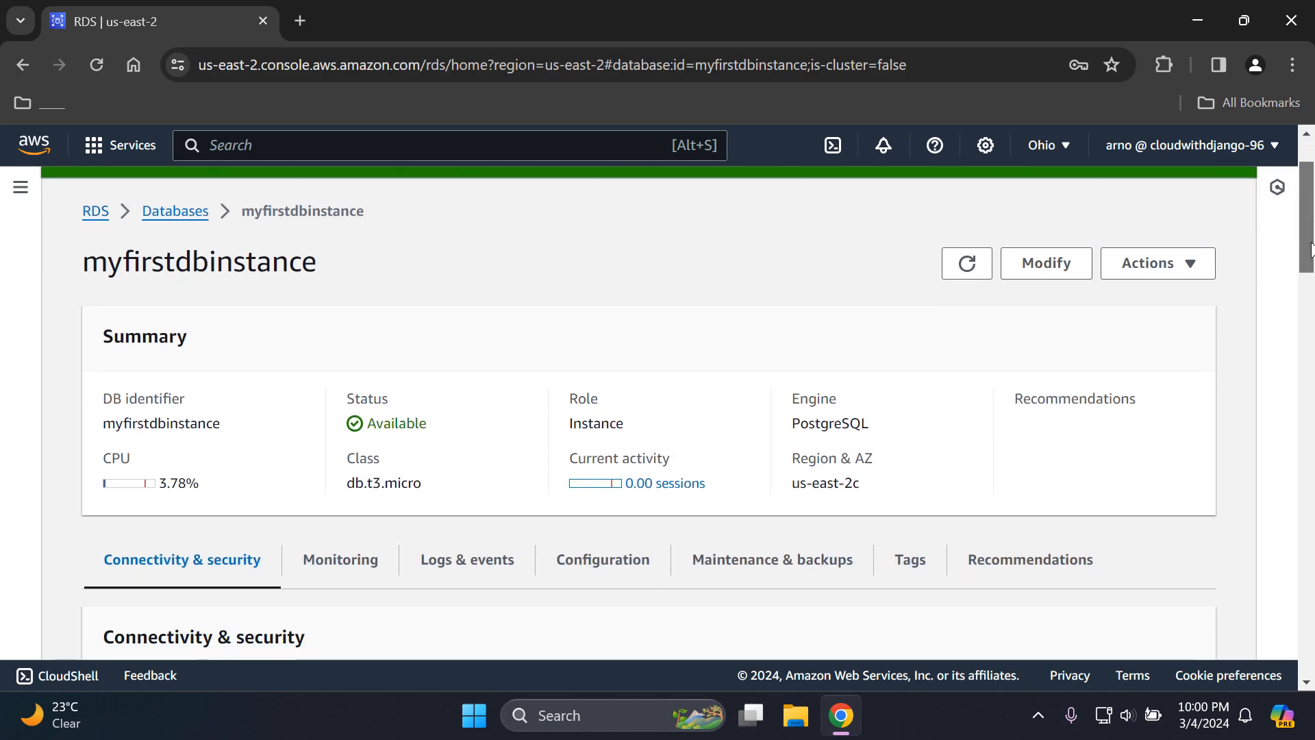
left_click_drag(1312, 226, 1307, 325)
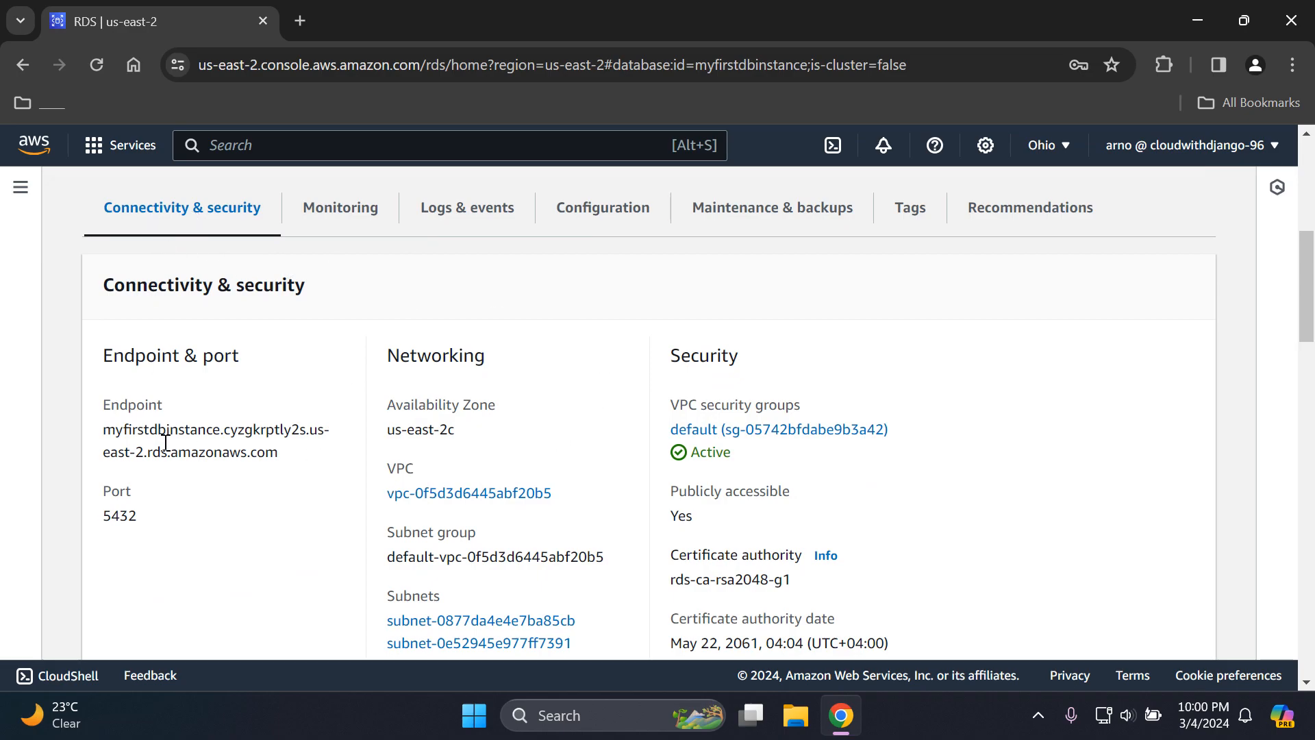
left_click_drag(100, 430, 71, 429)
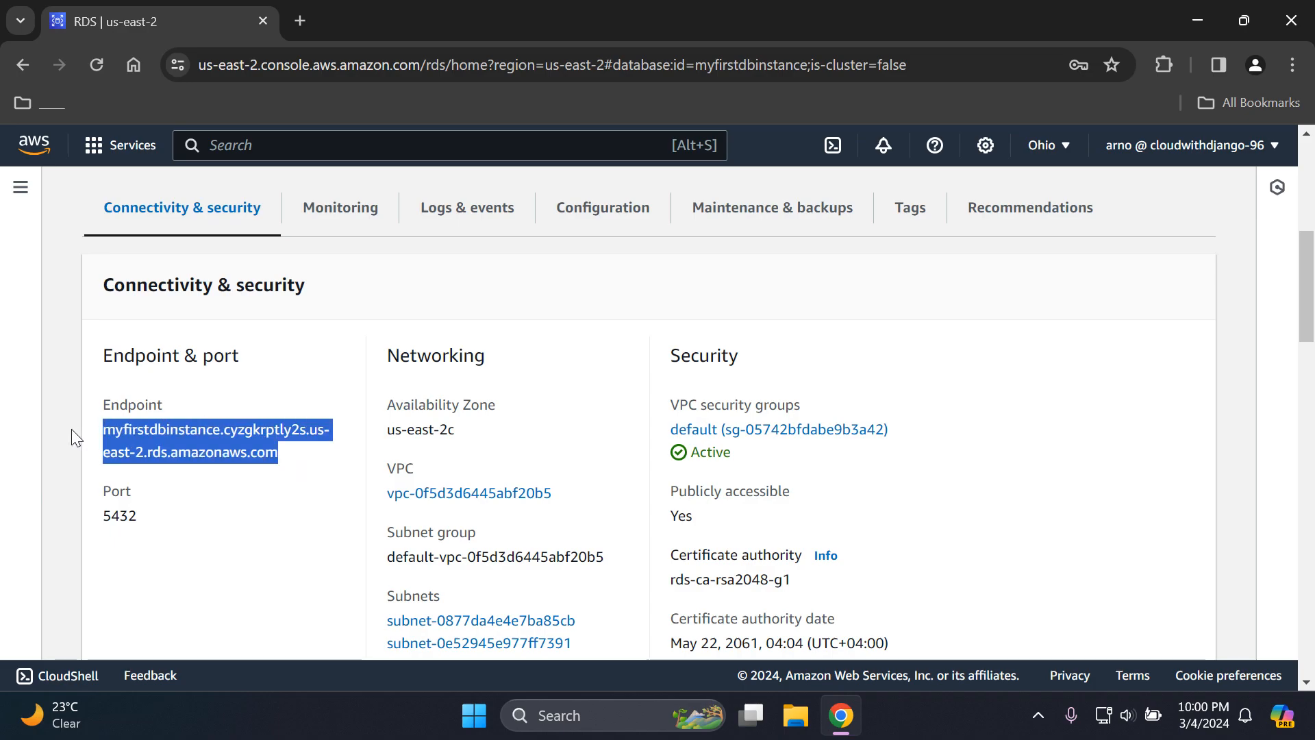
left_click(315, 461)
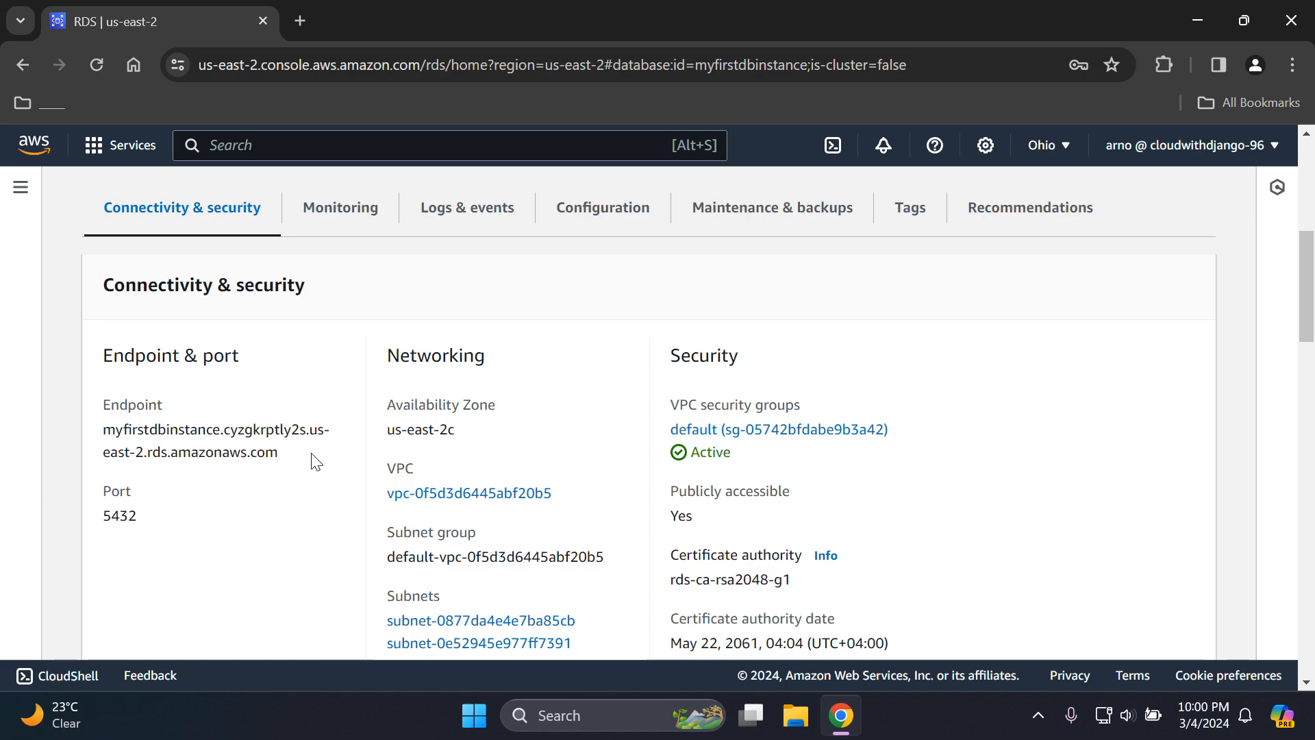
left_click_drag(280, 453, 106, 436)
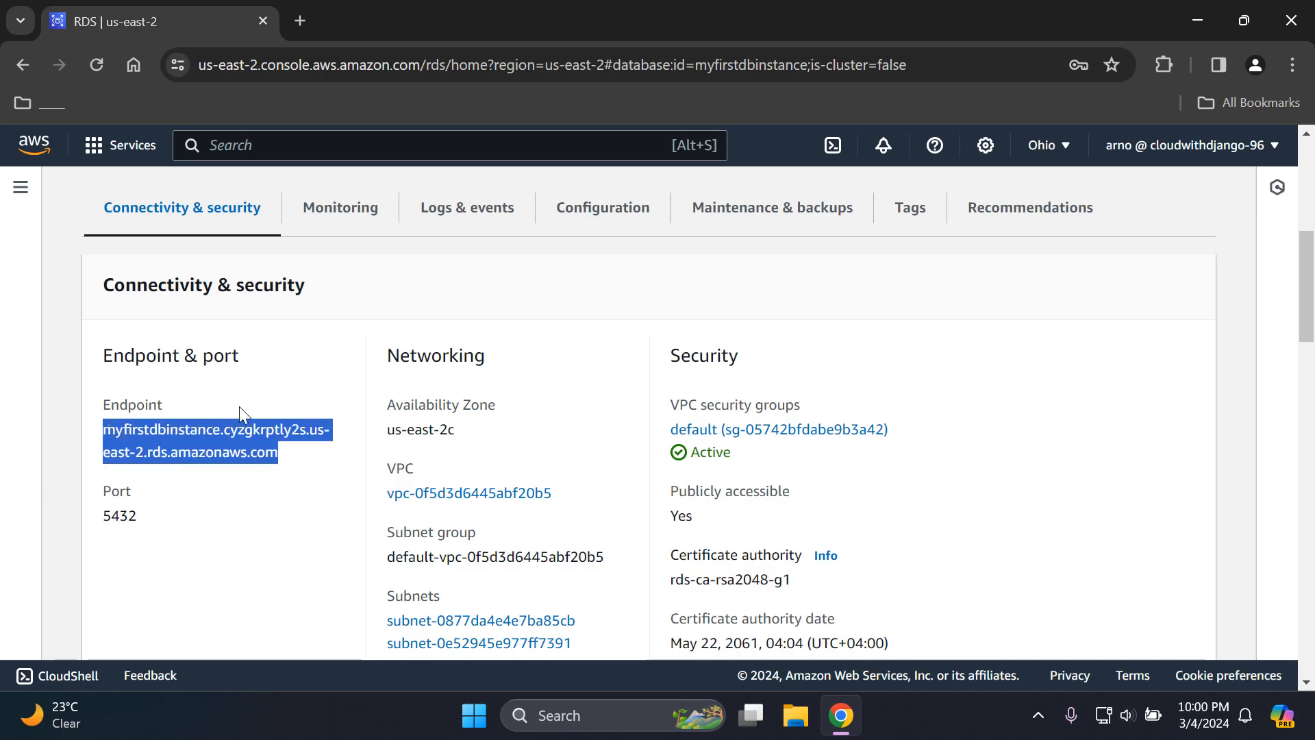
left_click(277, 404)
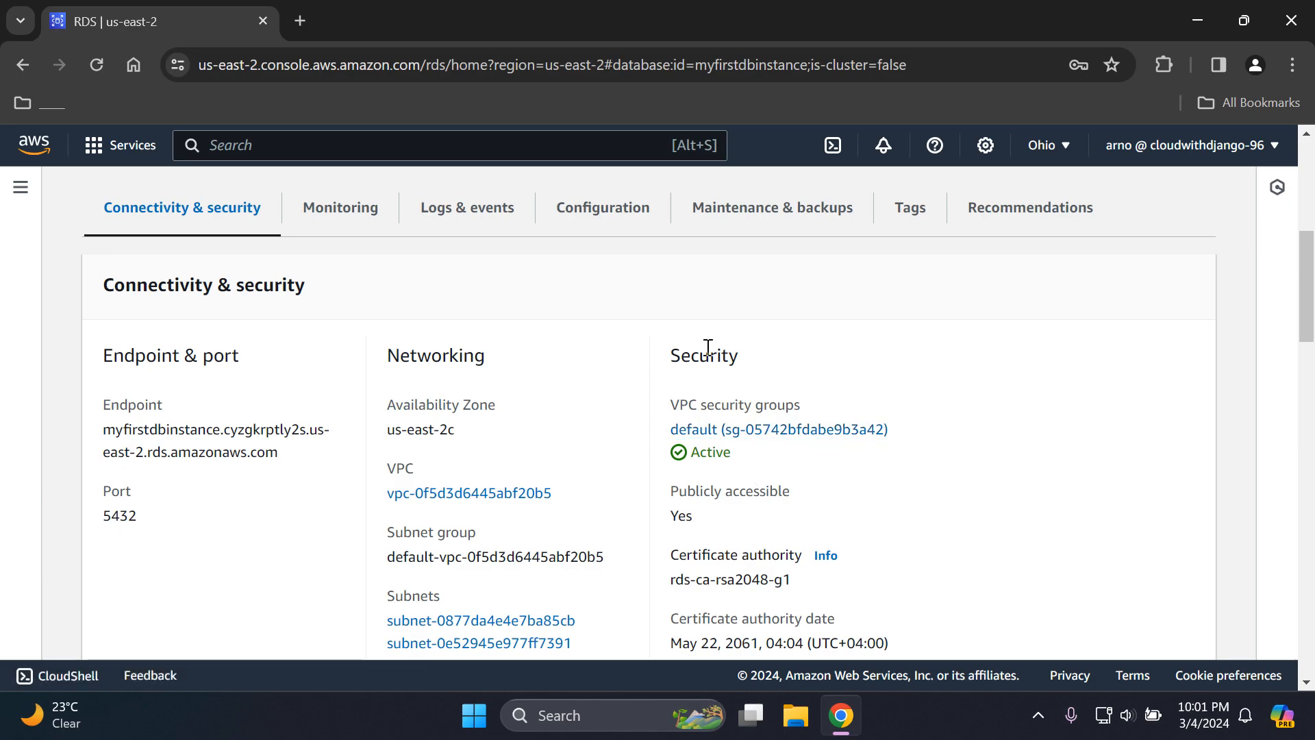
- Open the instance's default VPC security group in a new browser tab and display its details
right_click(802, 435)
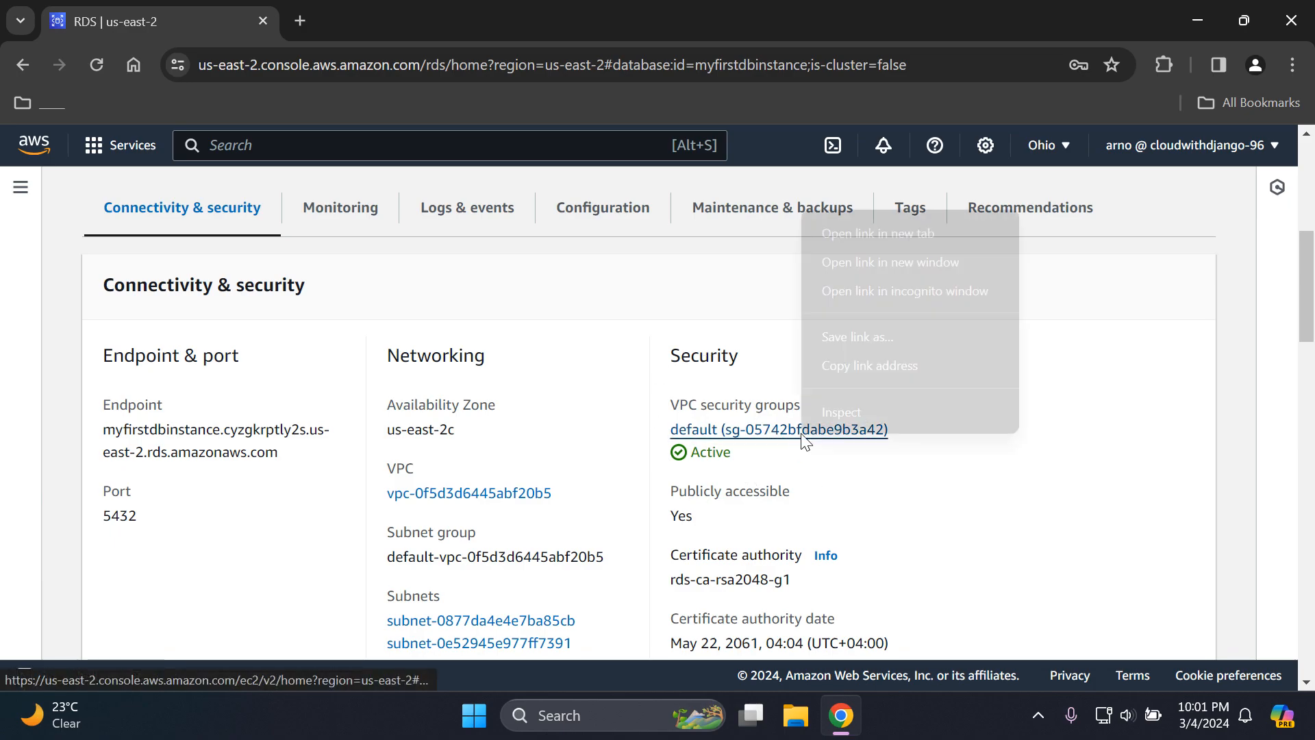
left_click(914, 236)
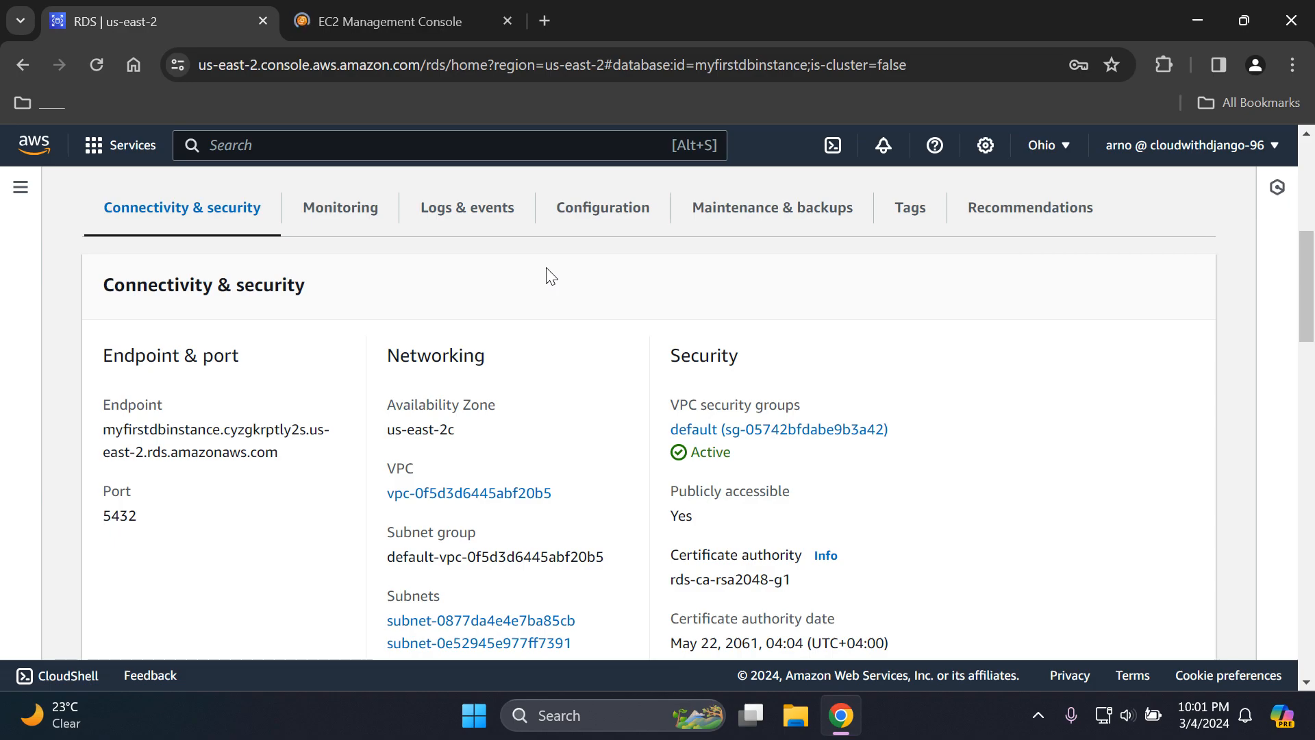
left_click(389, 8)
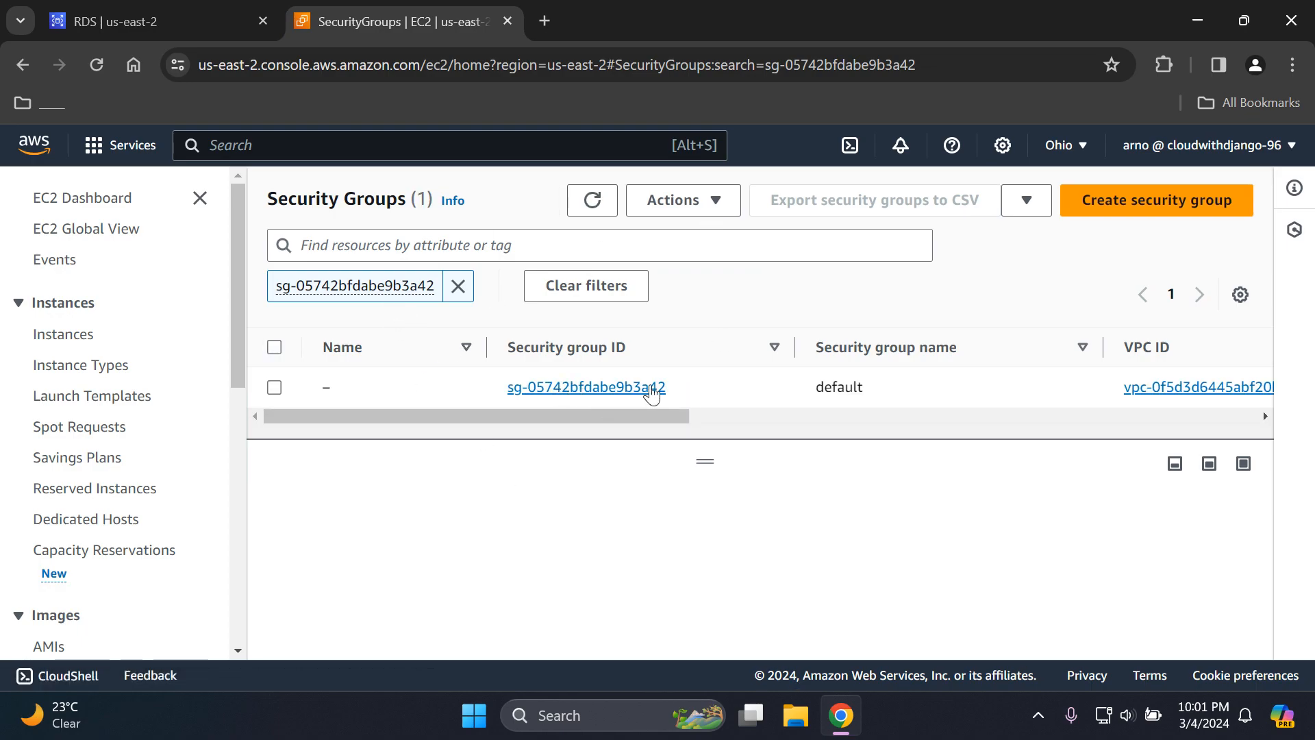
left_click(104, 21)
left_click(819, 432)
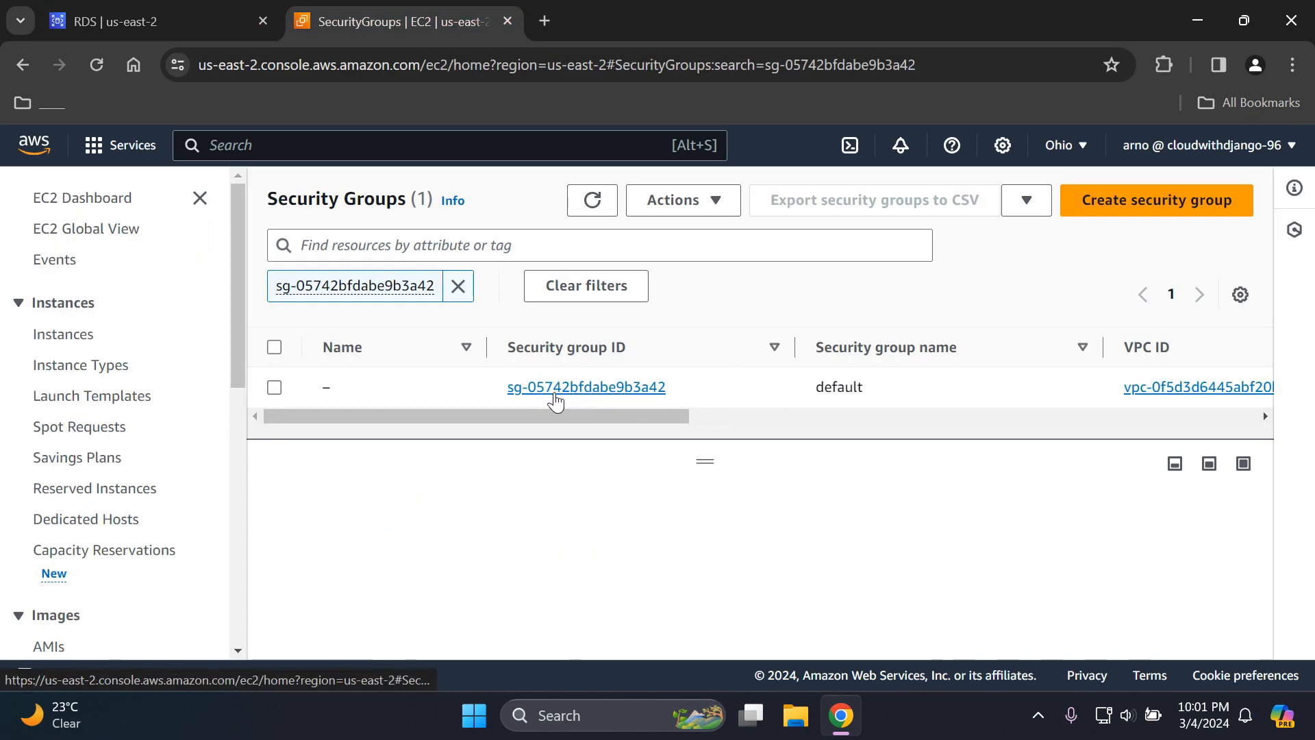
left_click(601, 386)
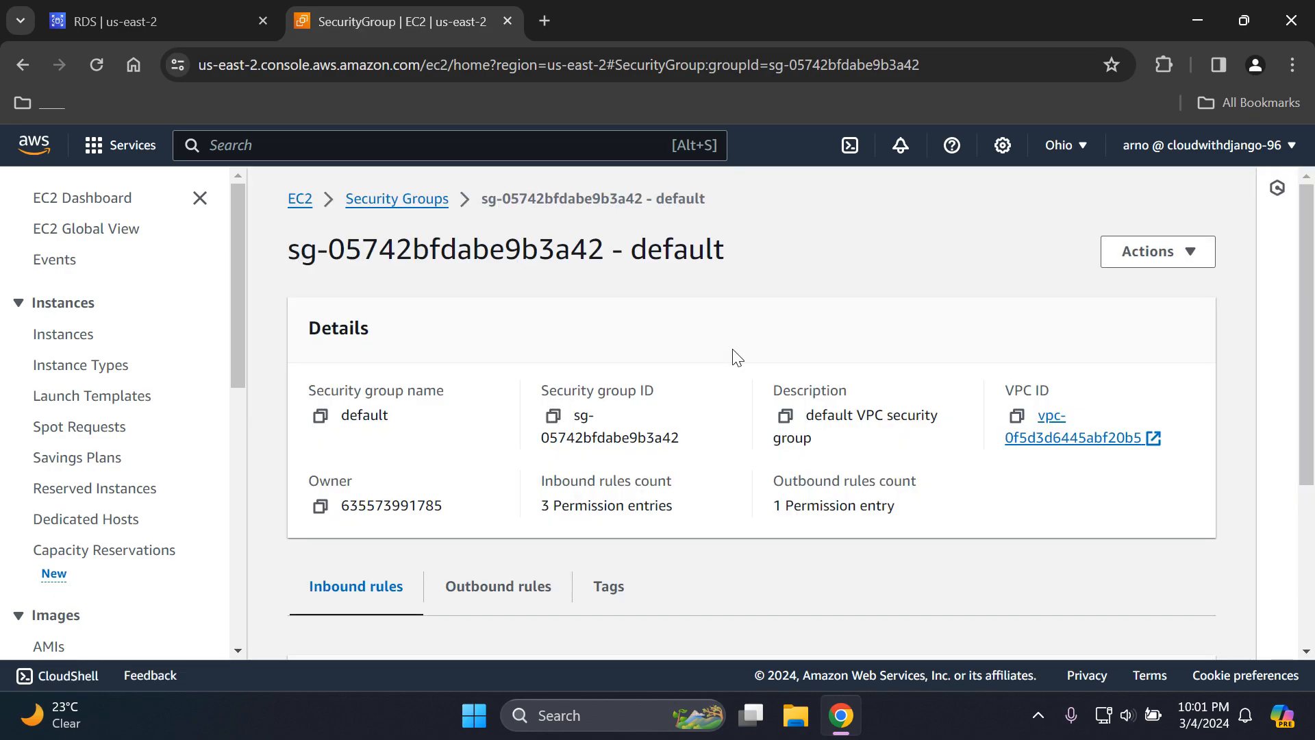
- Edit the security group's inbound rules and delete both existing PostgreSQL rules, for sources 0.0.0.0/0 and ::/0
left_click_drag(1306, 270, 1305, 456)
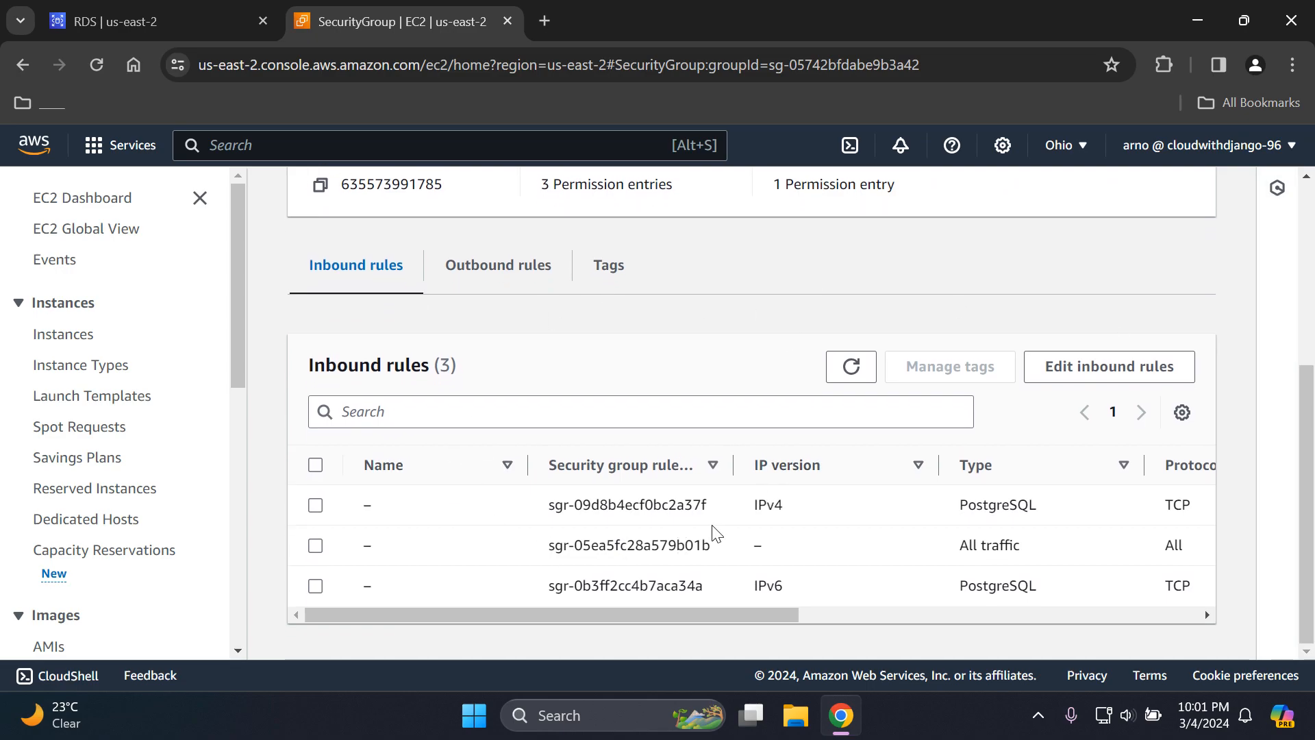
left_click(1102, 376)
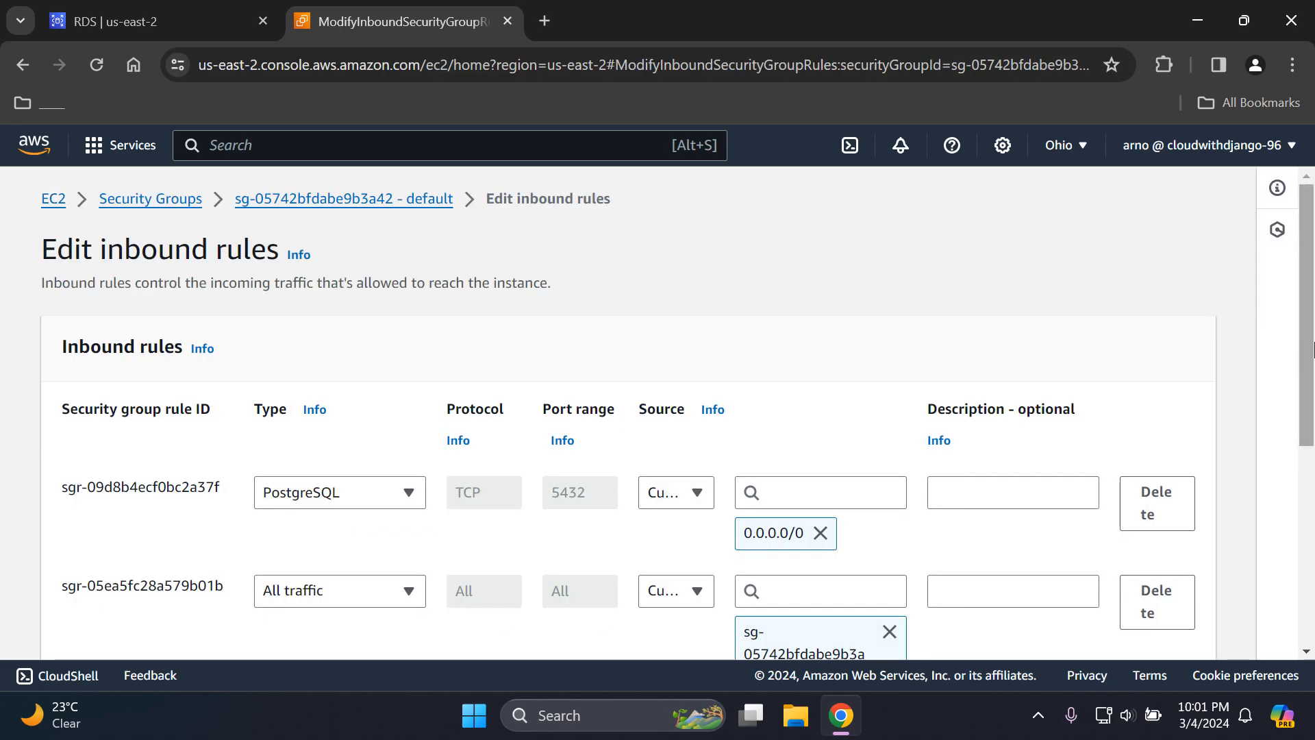
scroll(1310, 445, "down", 3)
left_click_drag(1308, 440, 1308, 452)
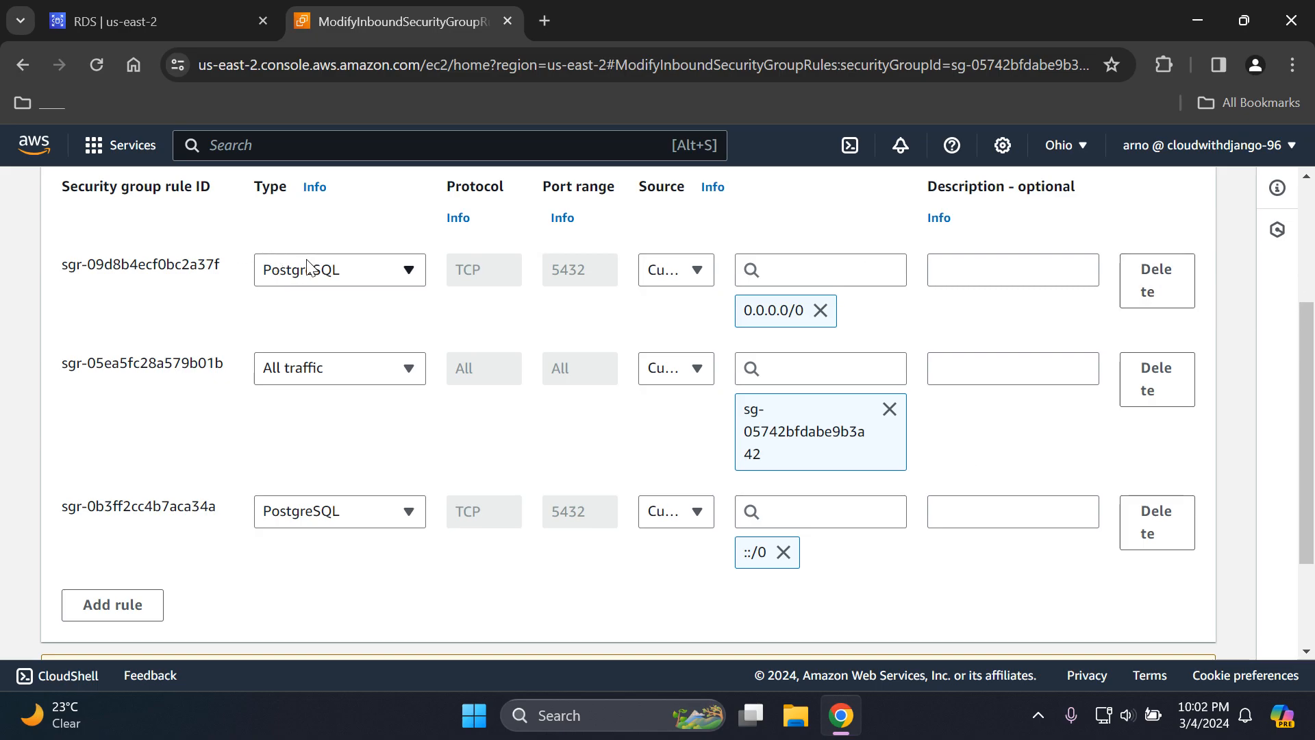
left_click(1164, 284)
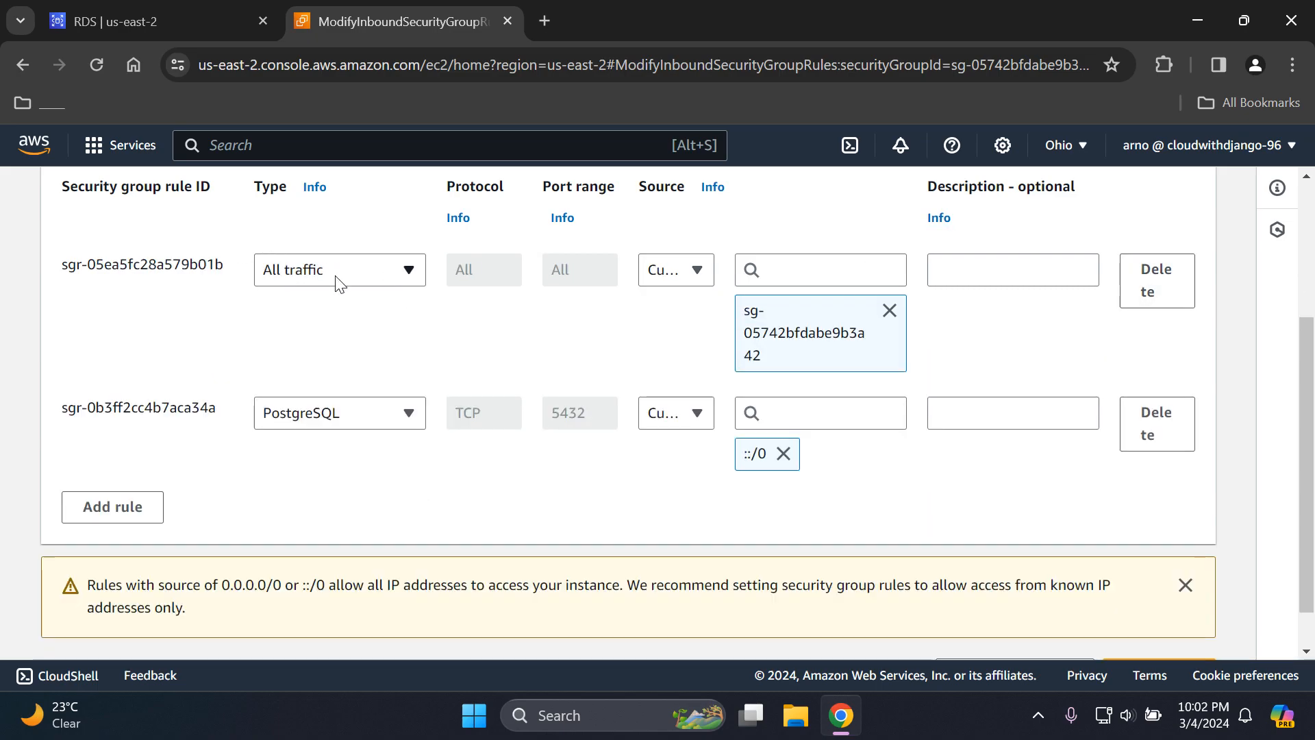
left_click(1158, 438)
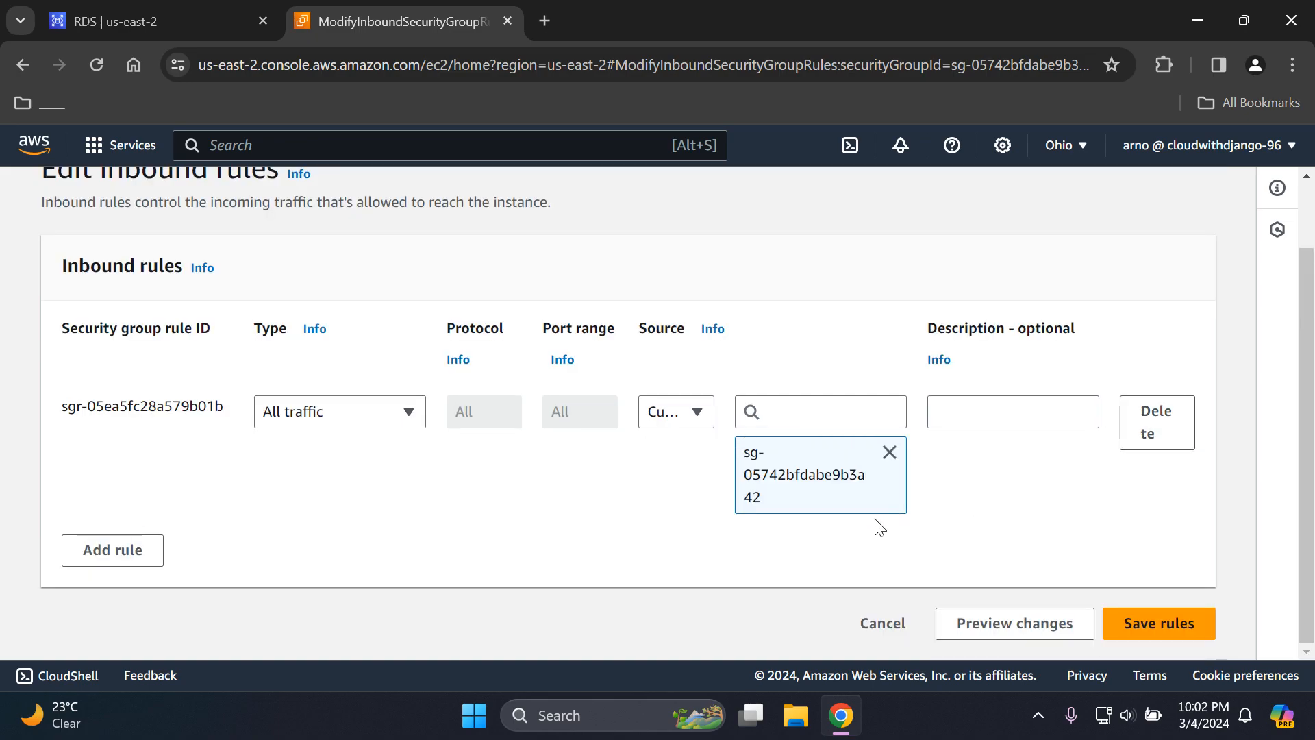
- Add an inbound rule of type PostgreSQL with the source CIDR block 0.0.0.0/0
left_click(109, 556)
scroll(1312, 396, "down", 1)
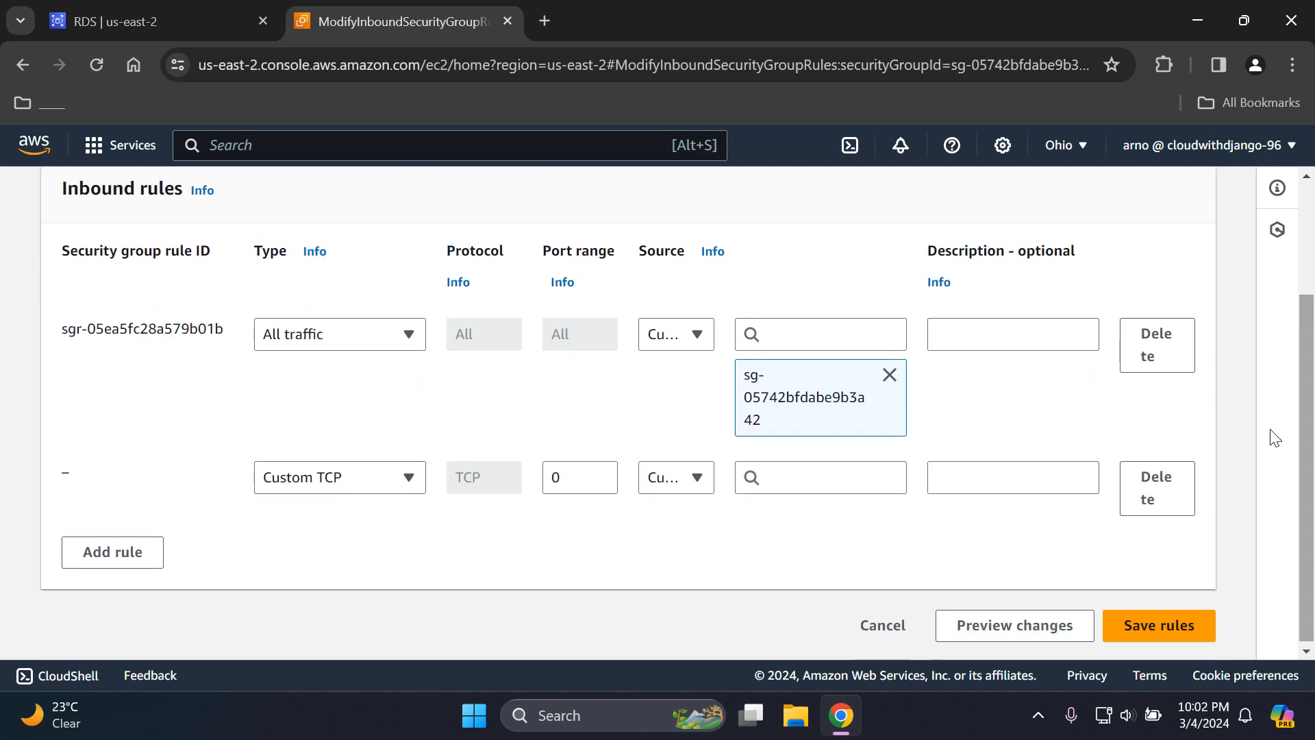
left_click(358, 485)
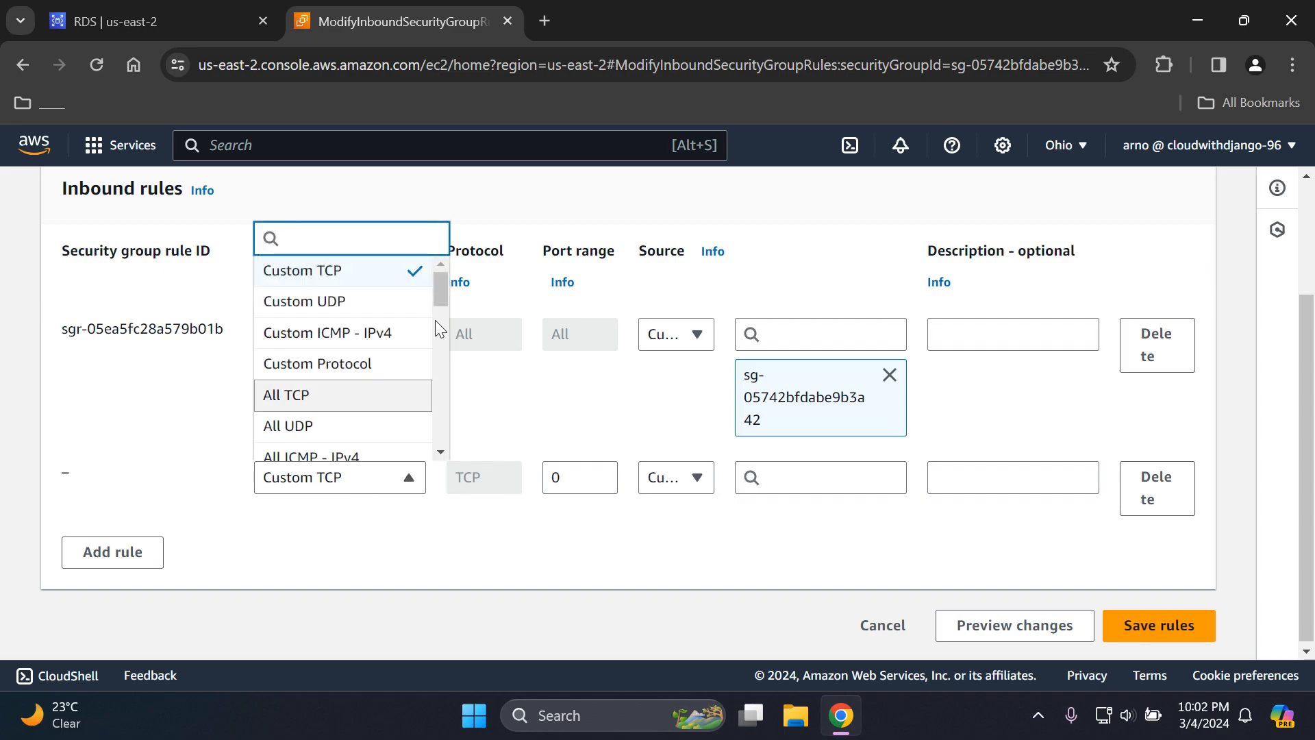
type("pos")
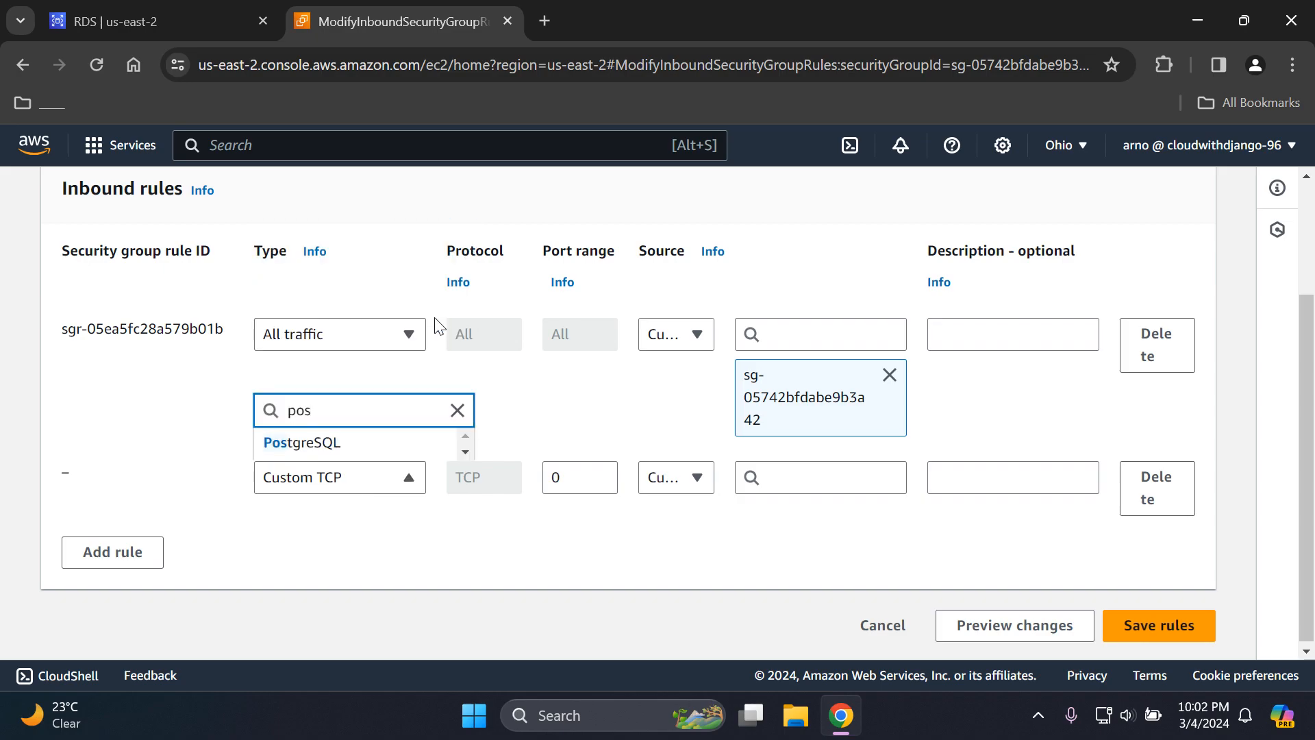
left_click(319, 446)
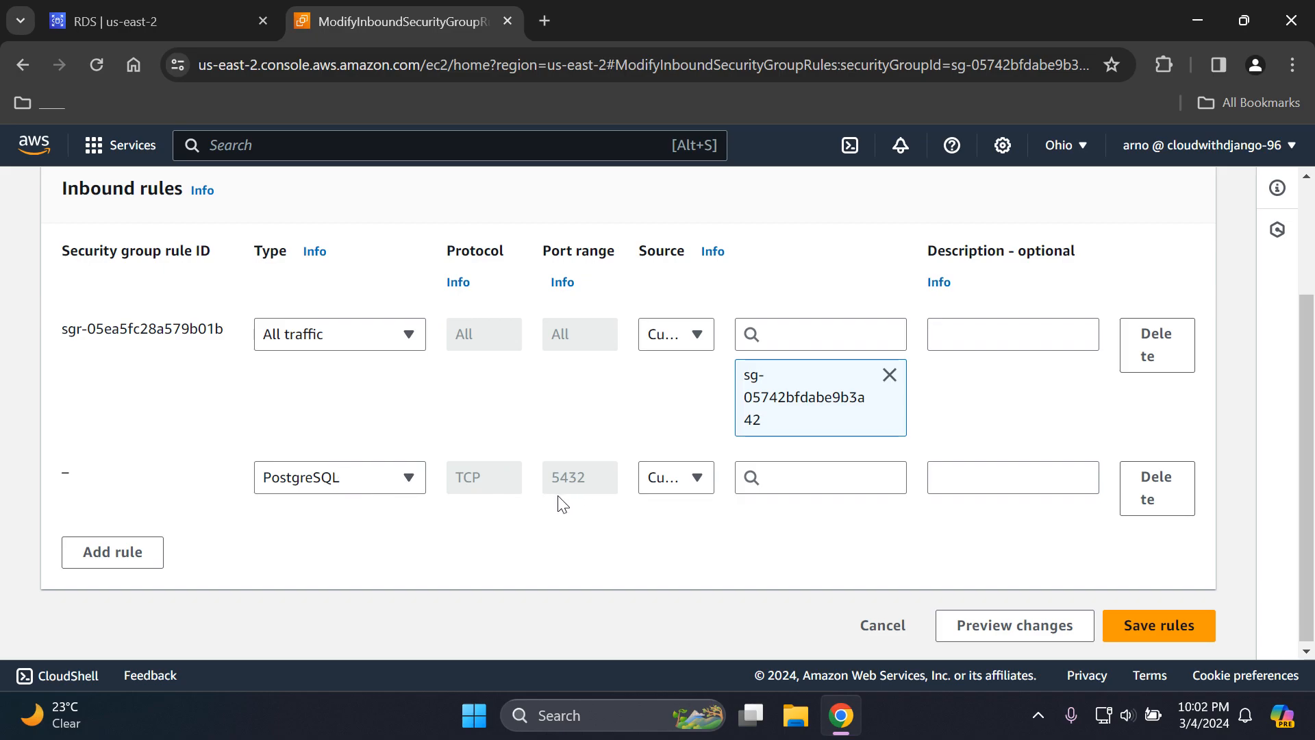
left_click(867, 473)
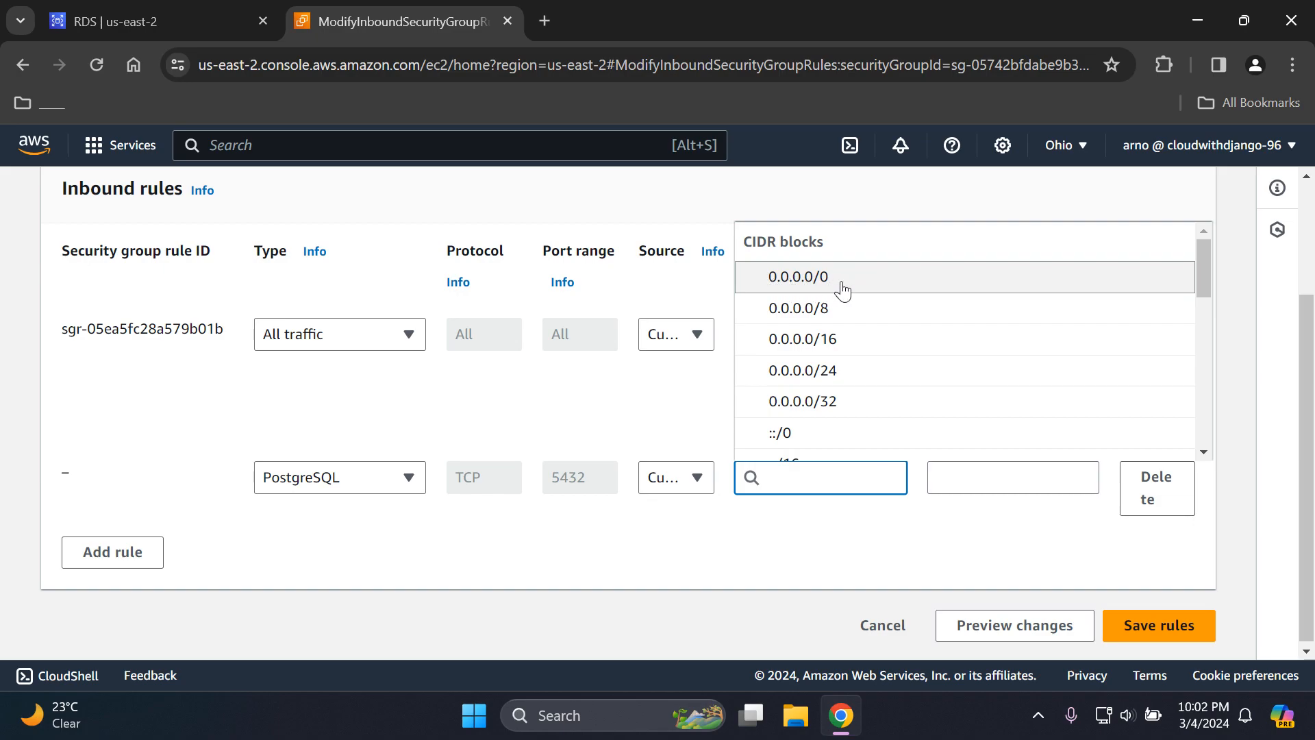
left_click(842, 286)
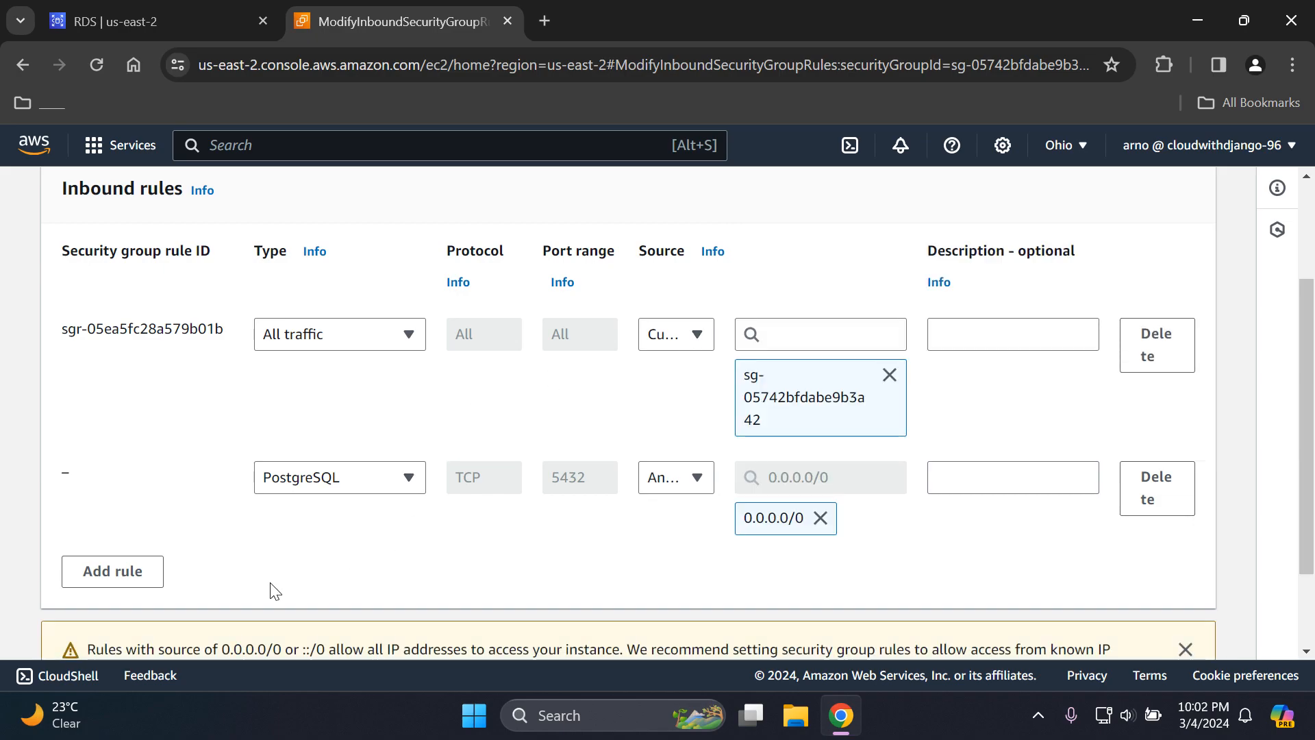
- Add another PostgreSQL inbound rule with the source CIDR block ::/0 and review the rule list
left_click(132, 581)
left_click(343, 586)
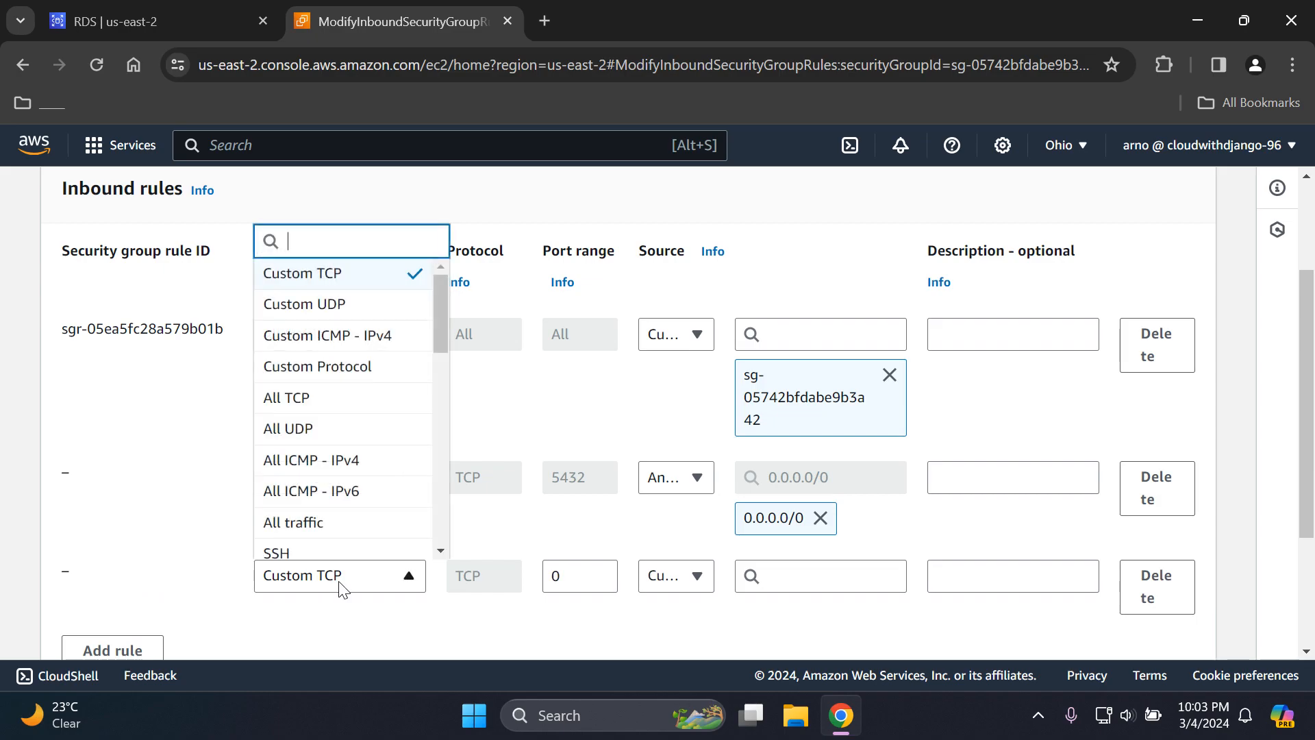
type("pos")
left_click(365, 539)
left_click_drag(1314, 409, 1314, 455)
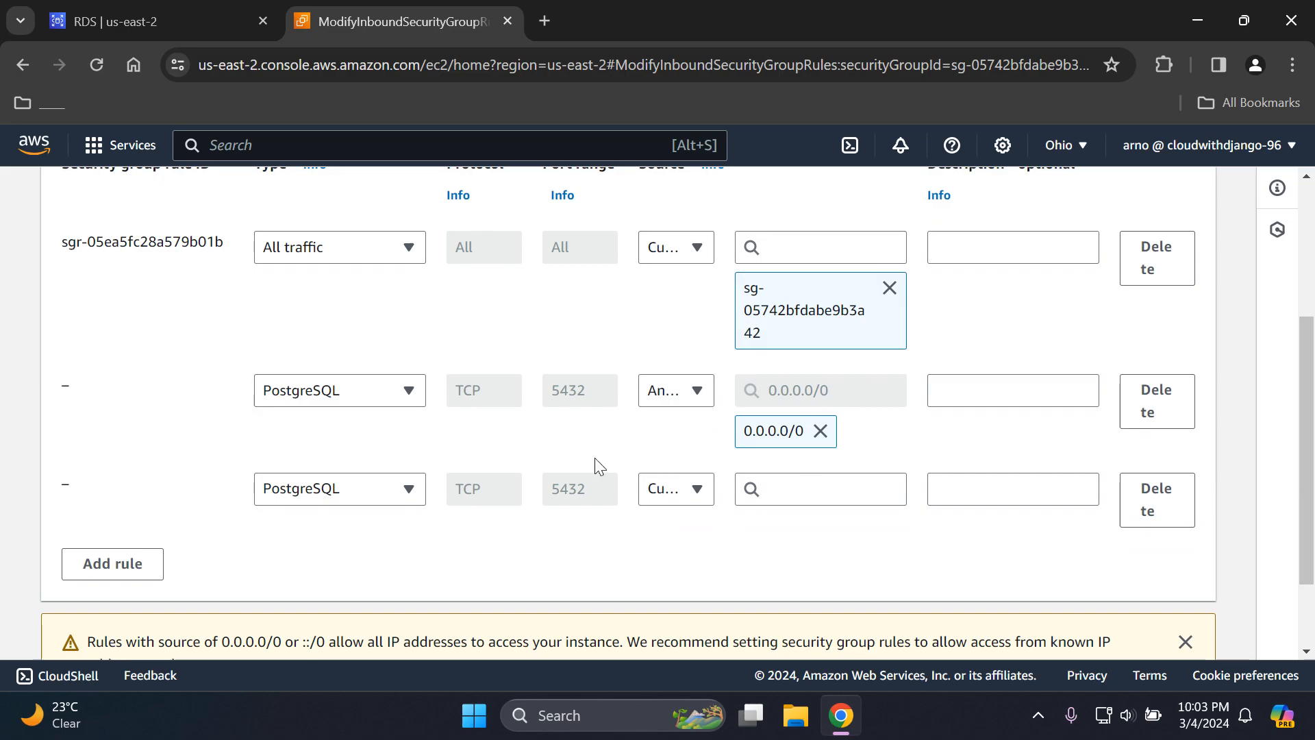
left_click(847, 499)
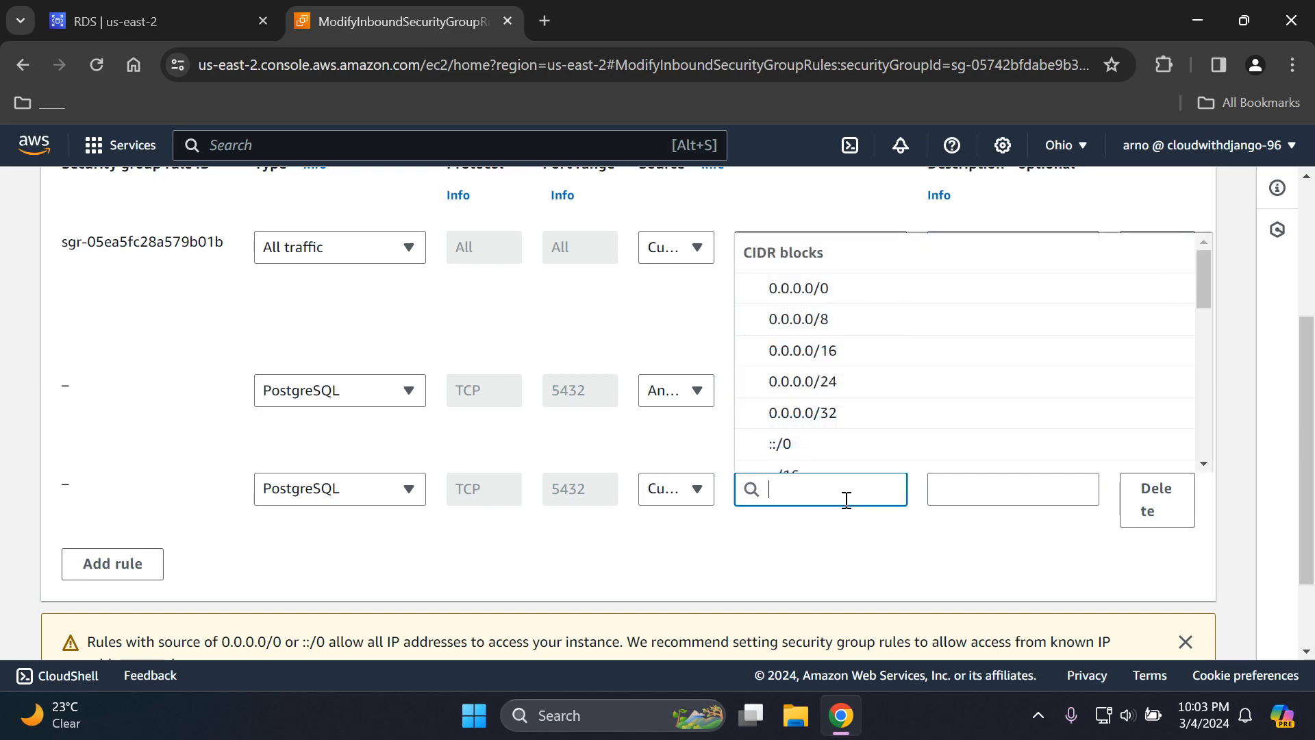
left_click(814, 446)
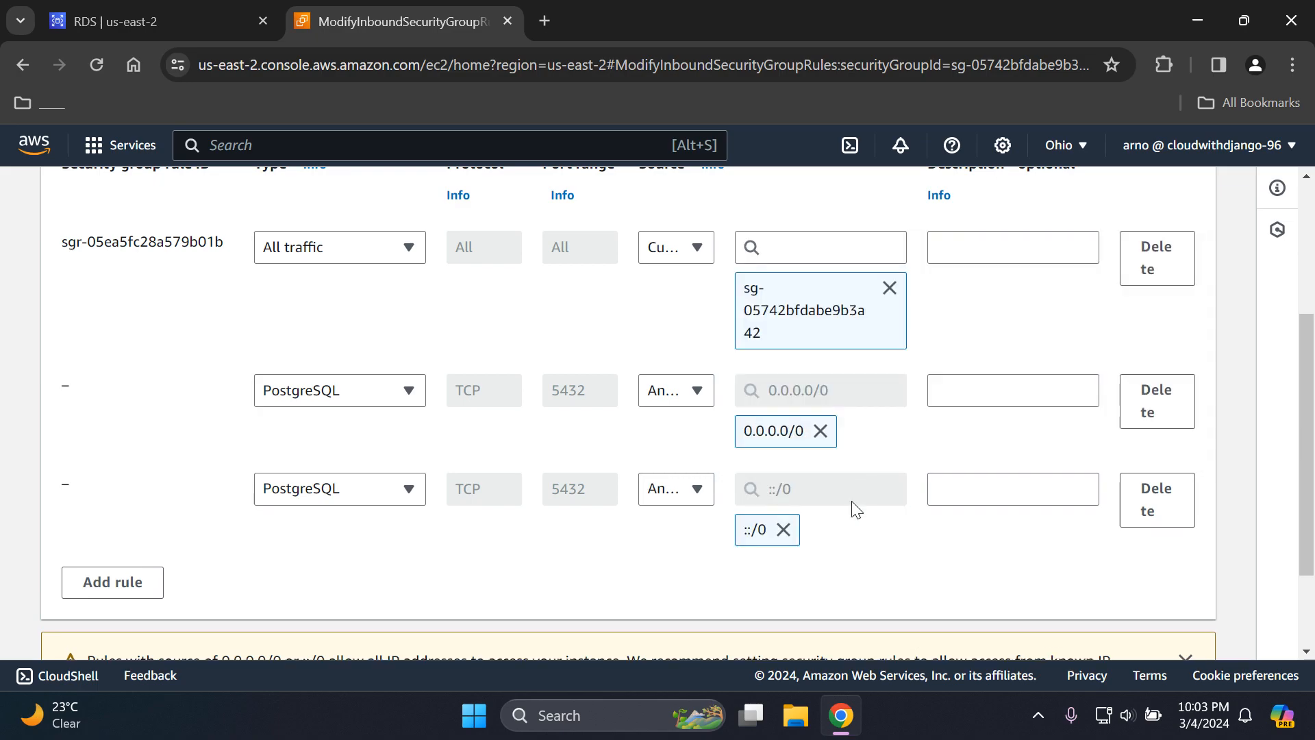
scroll(870, 544, "up", 1)
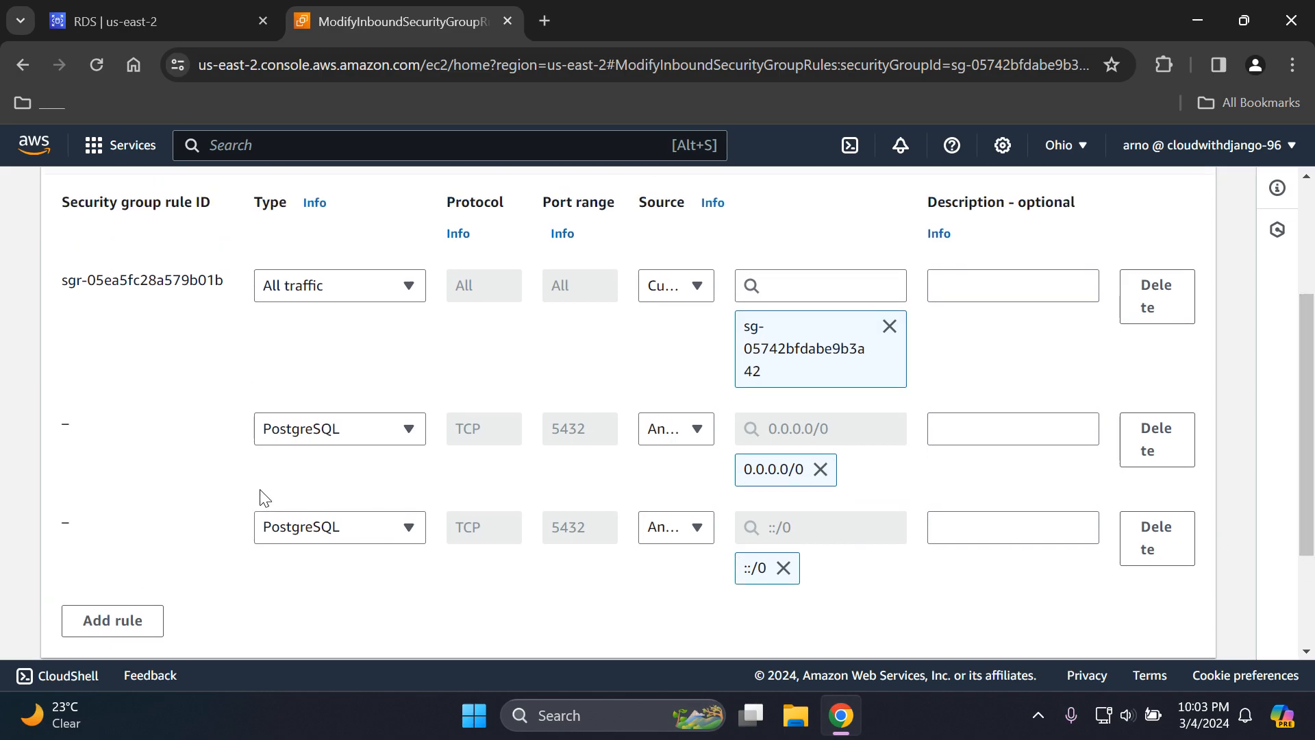
scroll(1314, 478, "up", 2)
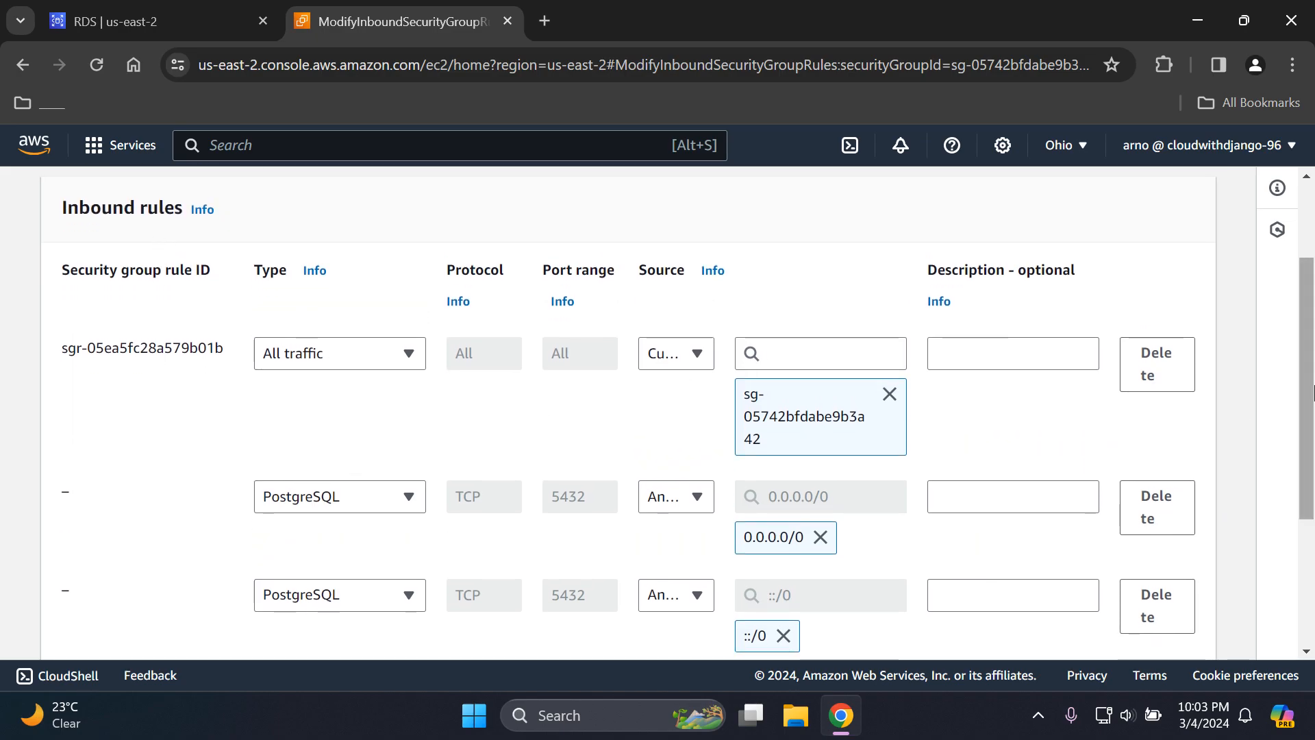
scroll(1311, 452, "down", 3)
scroll(1311, 453, "down", 3)
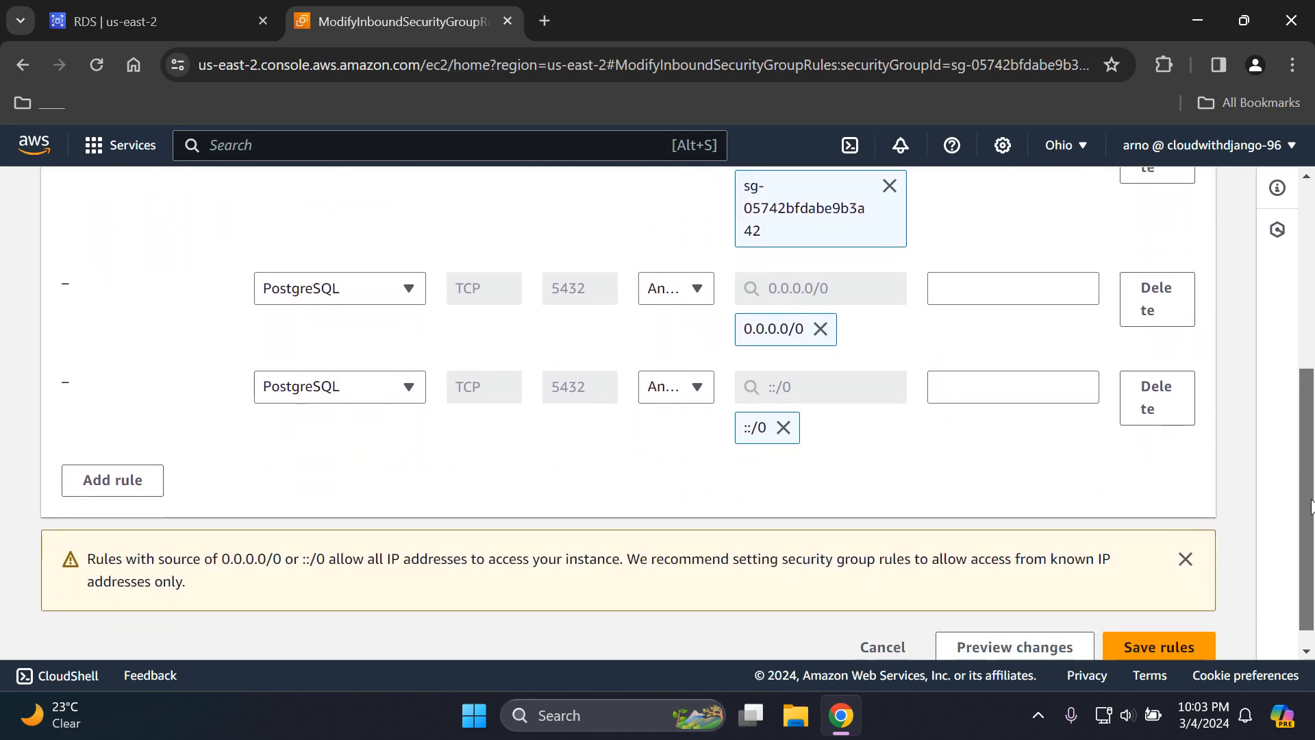
- Save the inbound rules and return to the RDS instance page, closing the security group's browser tab and the database creation notification
left_click(1155, 629)
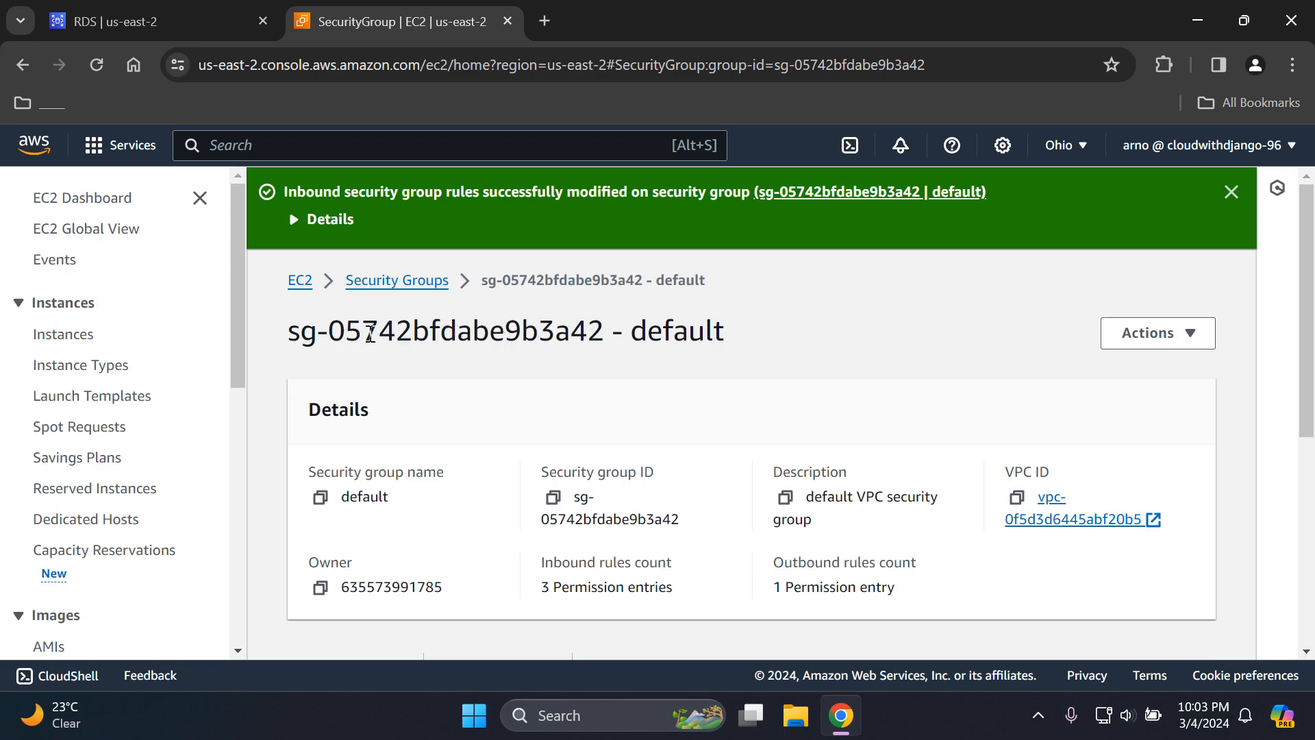
left_click(200, 26)
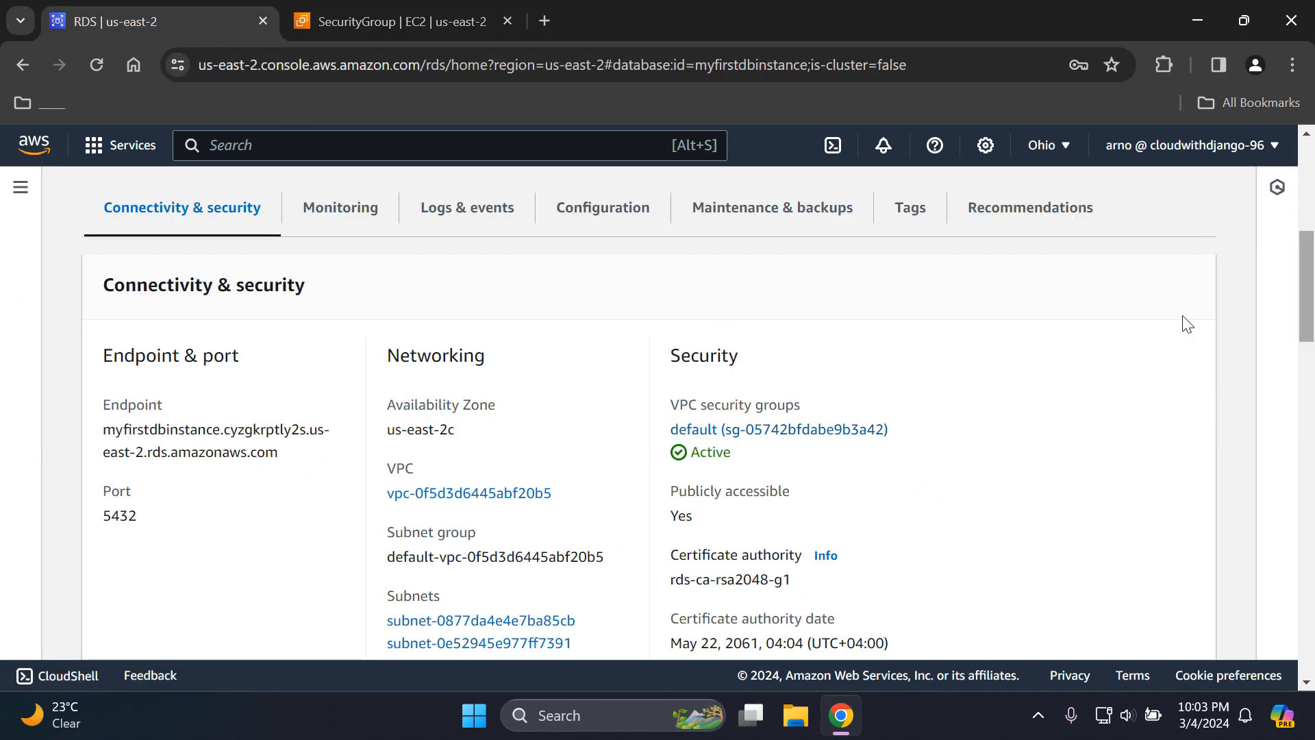
left_click_drag(1310, 284, 1313, 185)
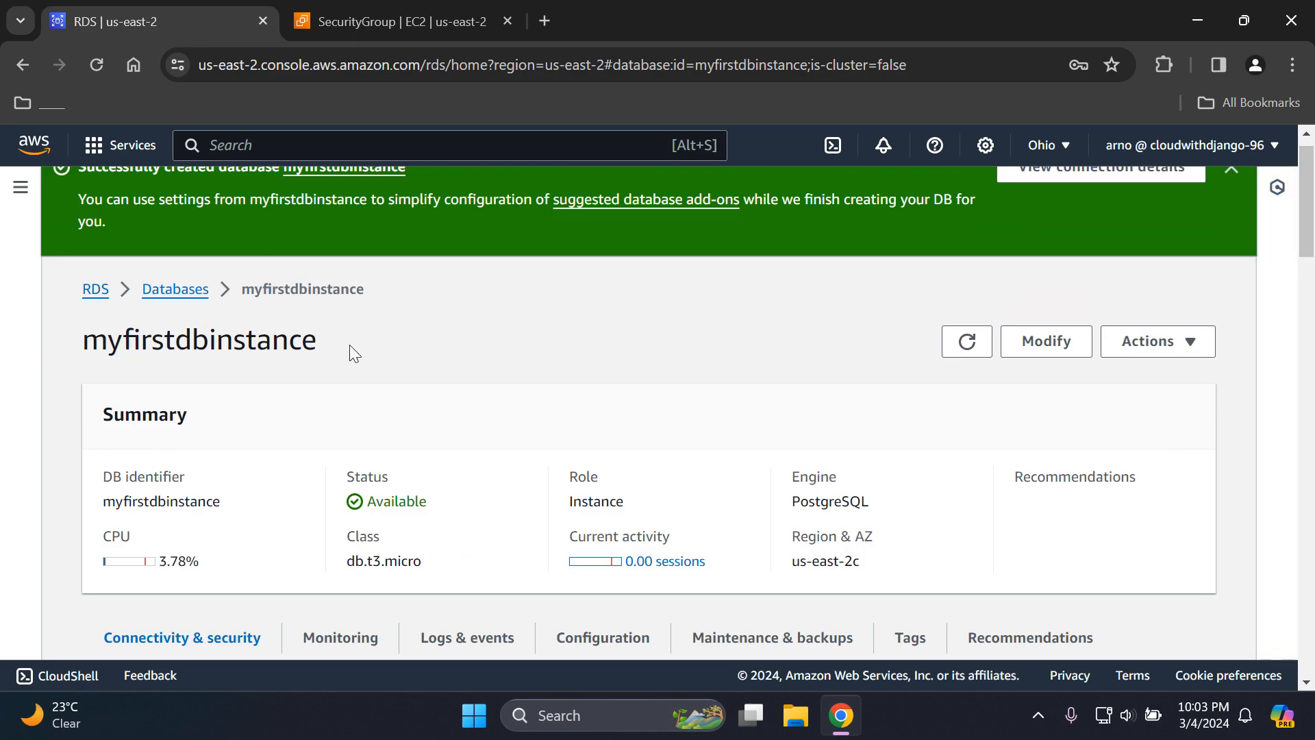
left_click(507, 21)
left_click_drag(1312, 223, 1312, 198)
left_click(1233, 198)
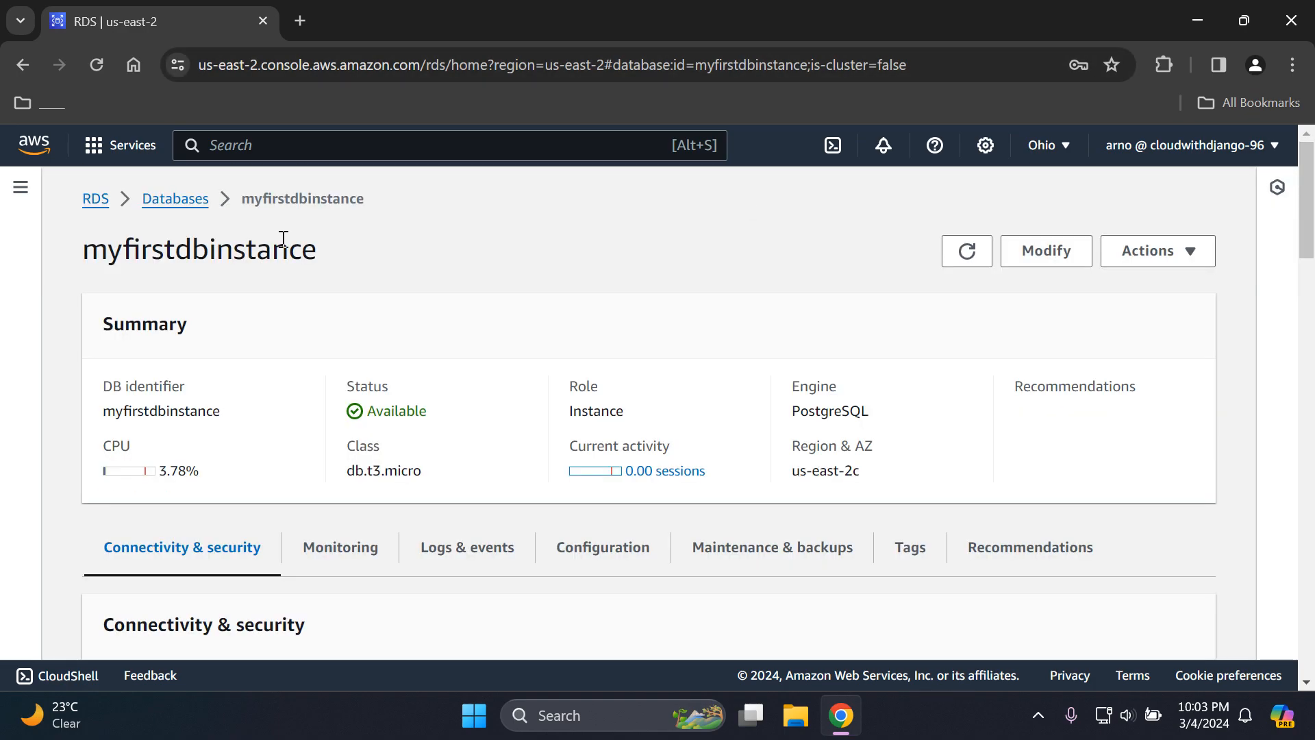
- Go to the Databases list, reopen myfirstdbinstance and review its summary and Connectivity & security details
left_click(176, 198)
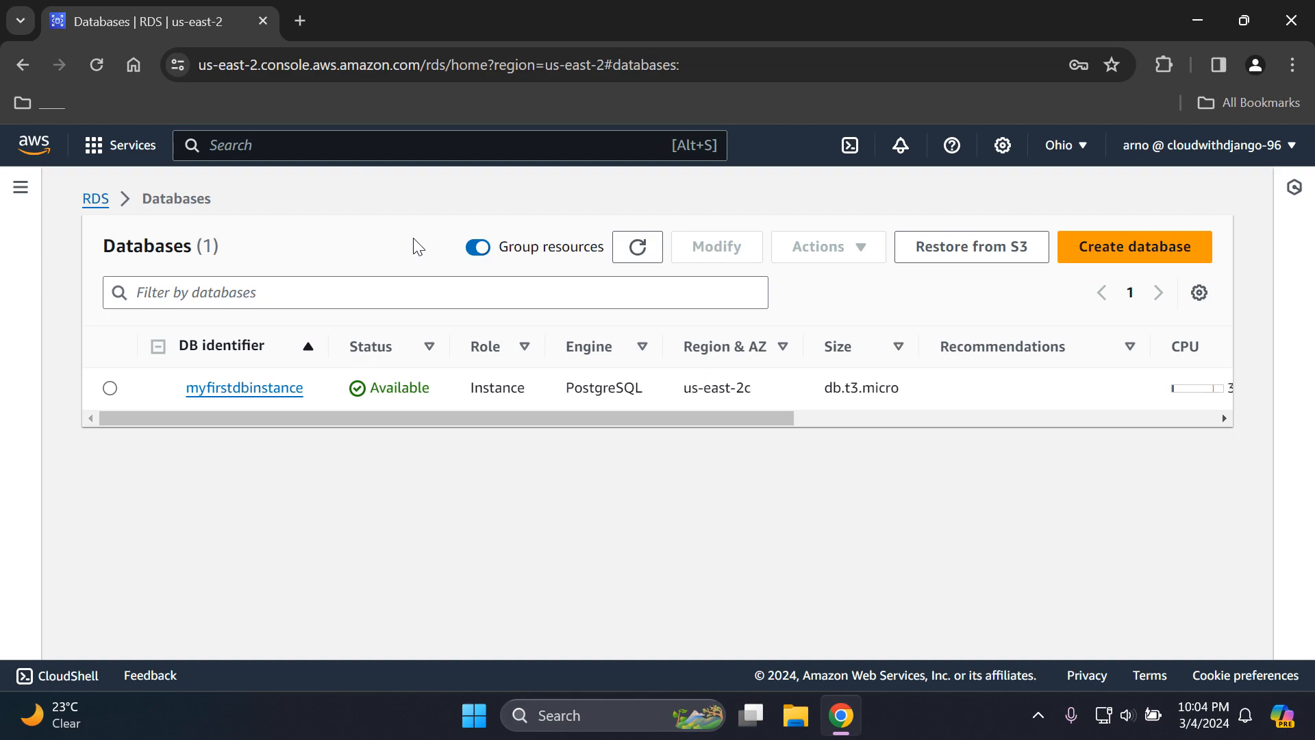
left_click(277, 388)
scroll(1027, 356, "down", 5)
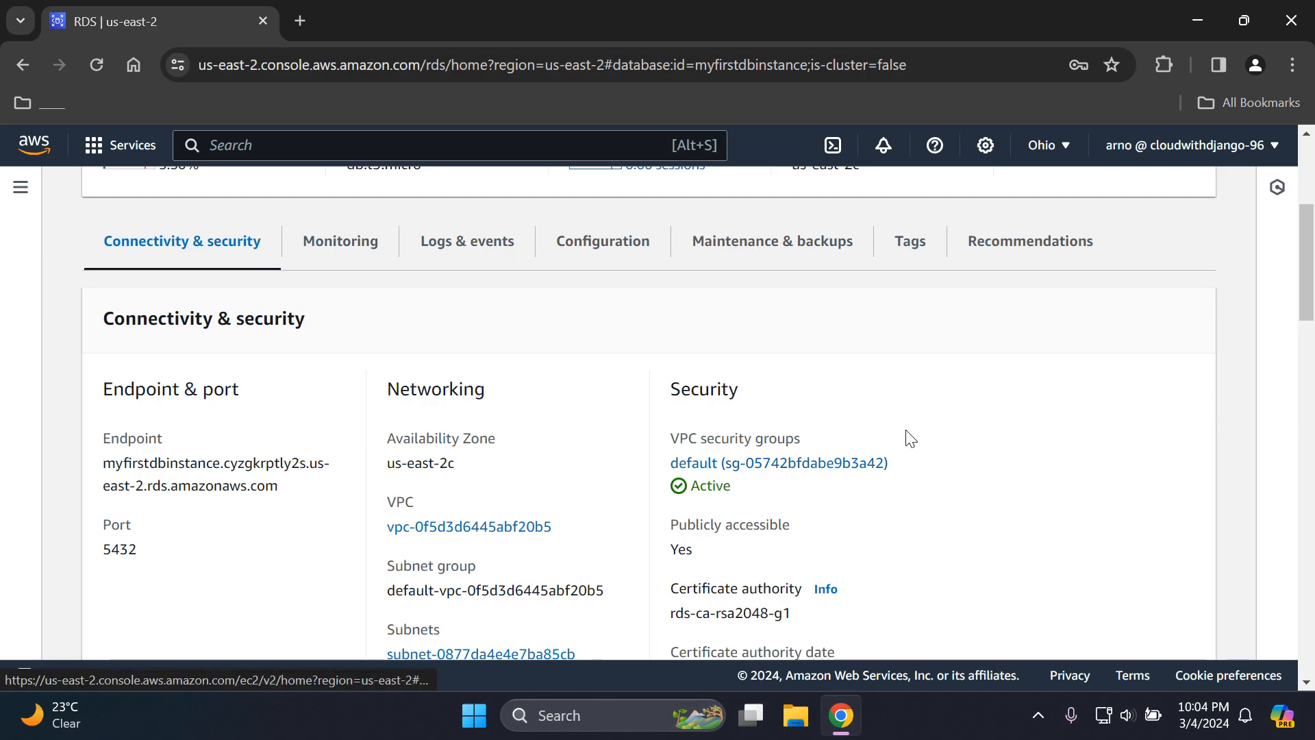
scroll(1312, 312, "up", 5)
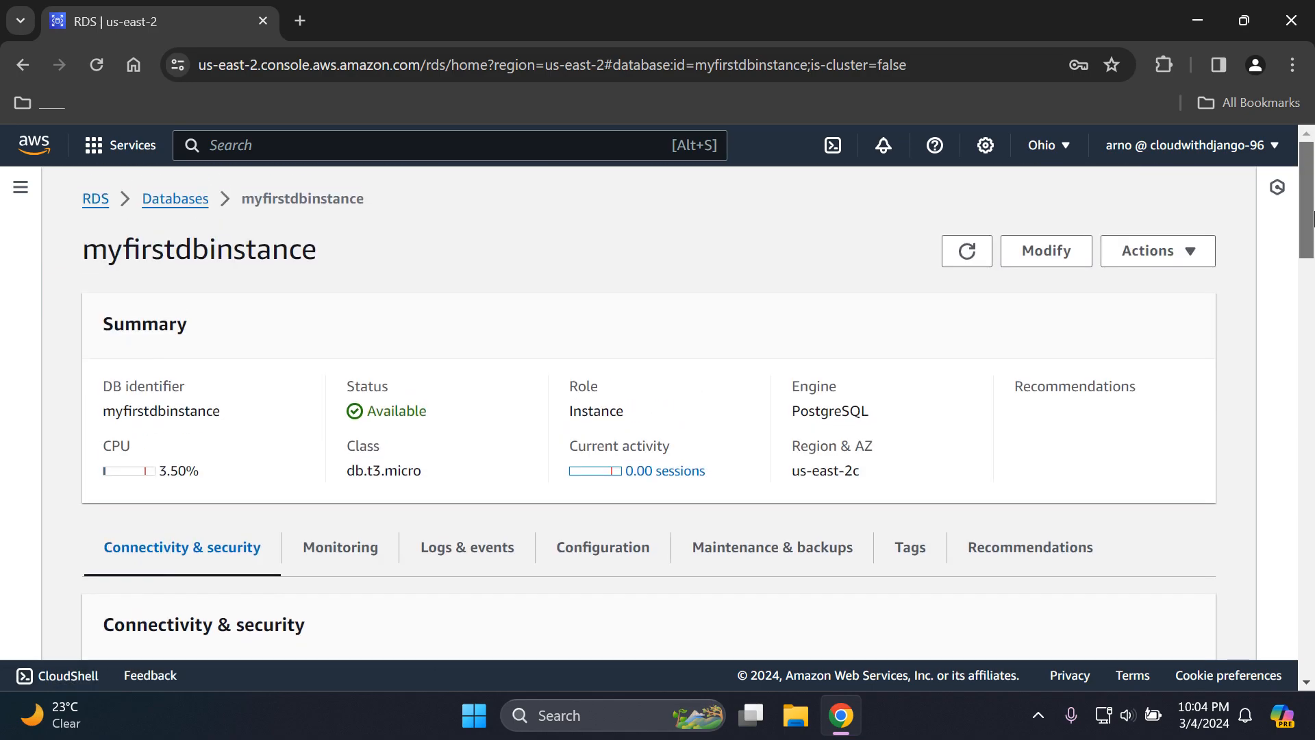
- Select myfirstdbinstance in the Databases list, start deleting it and review the deletion options
left_click(196, 205)
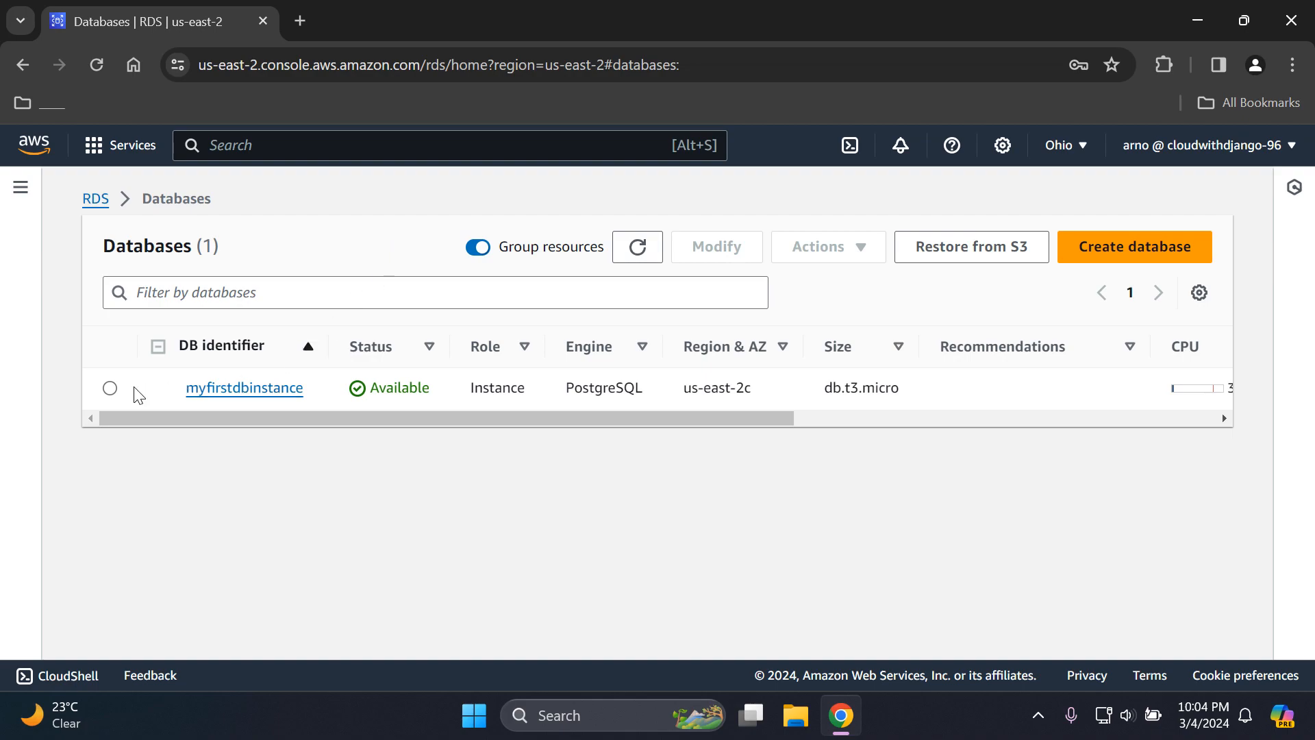
left_click(111, 388)
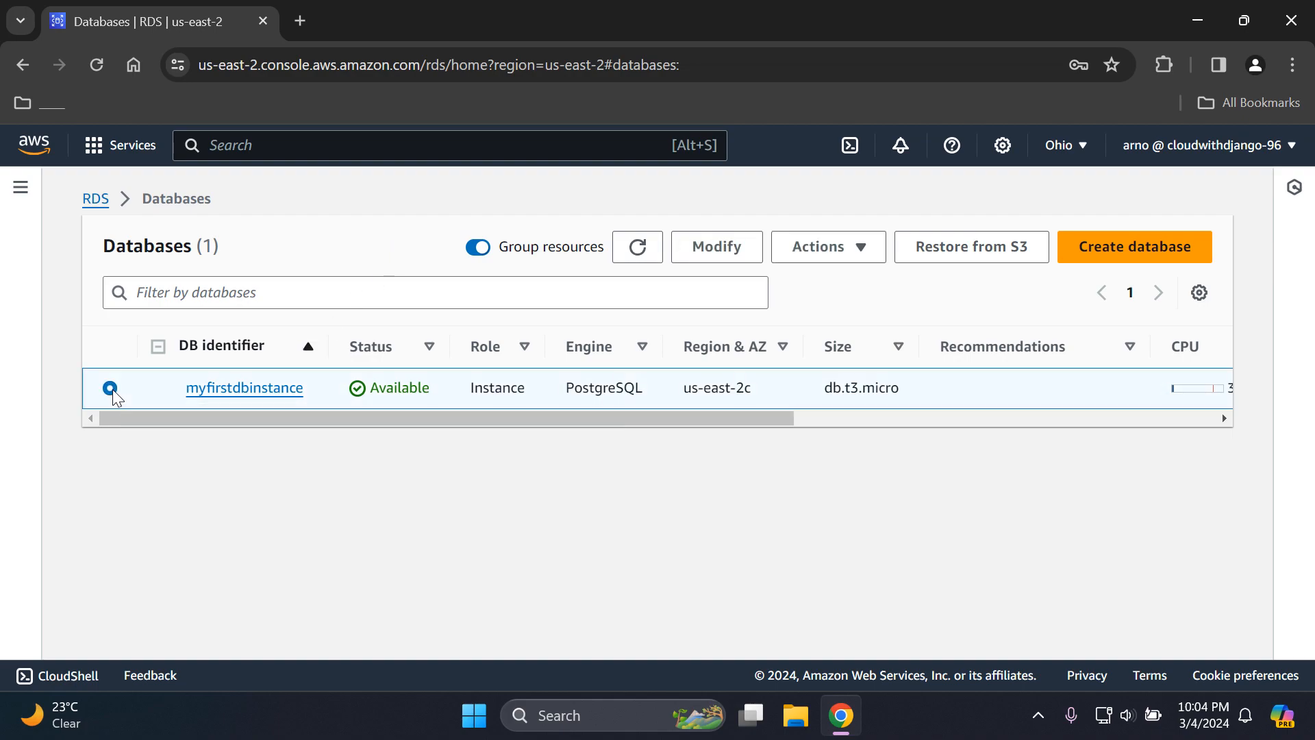
left_click(850, 250)
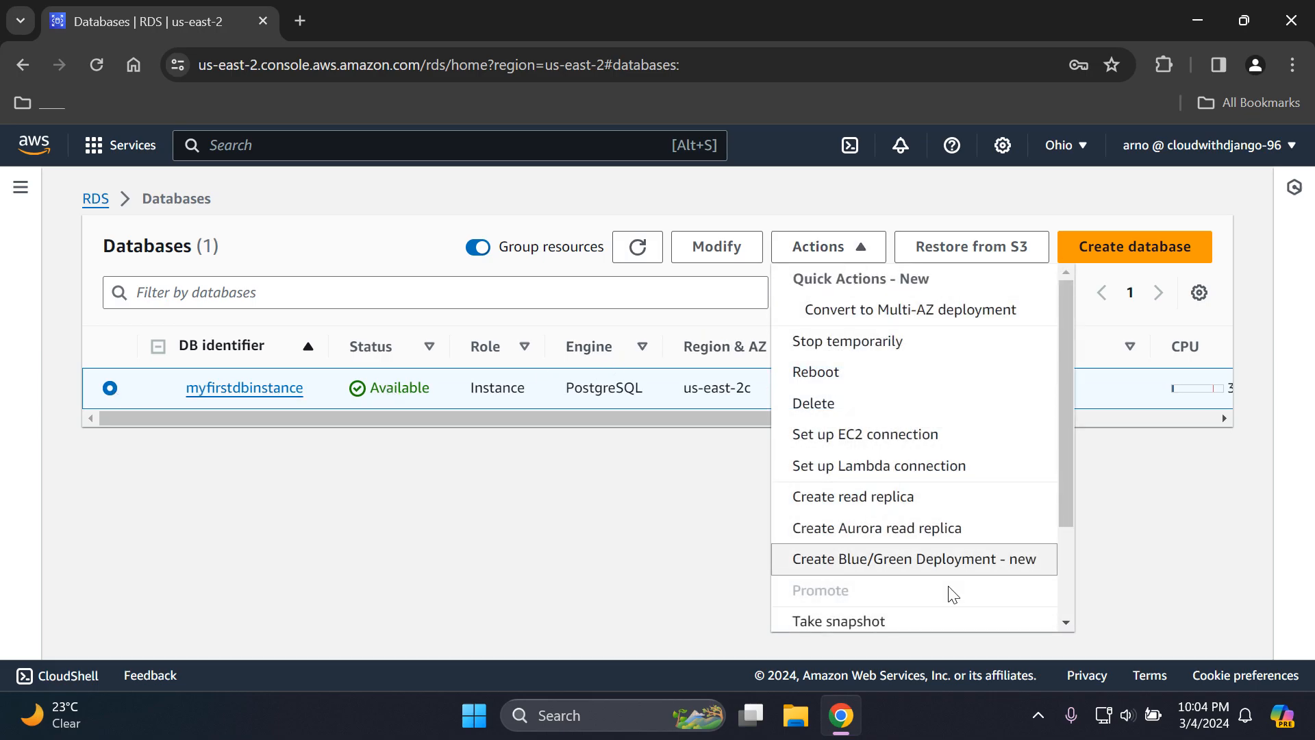
left_click_drag(1062, 368, 1063, 309)
left_click(848, 408)
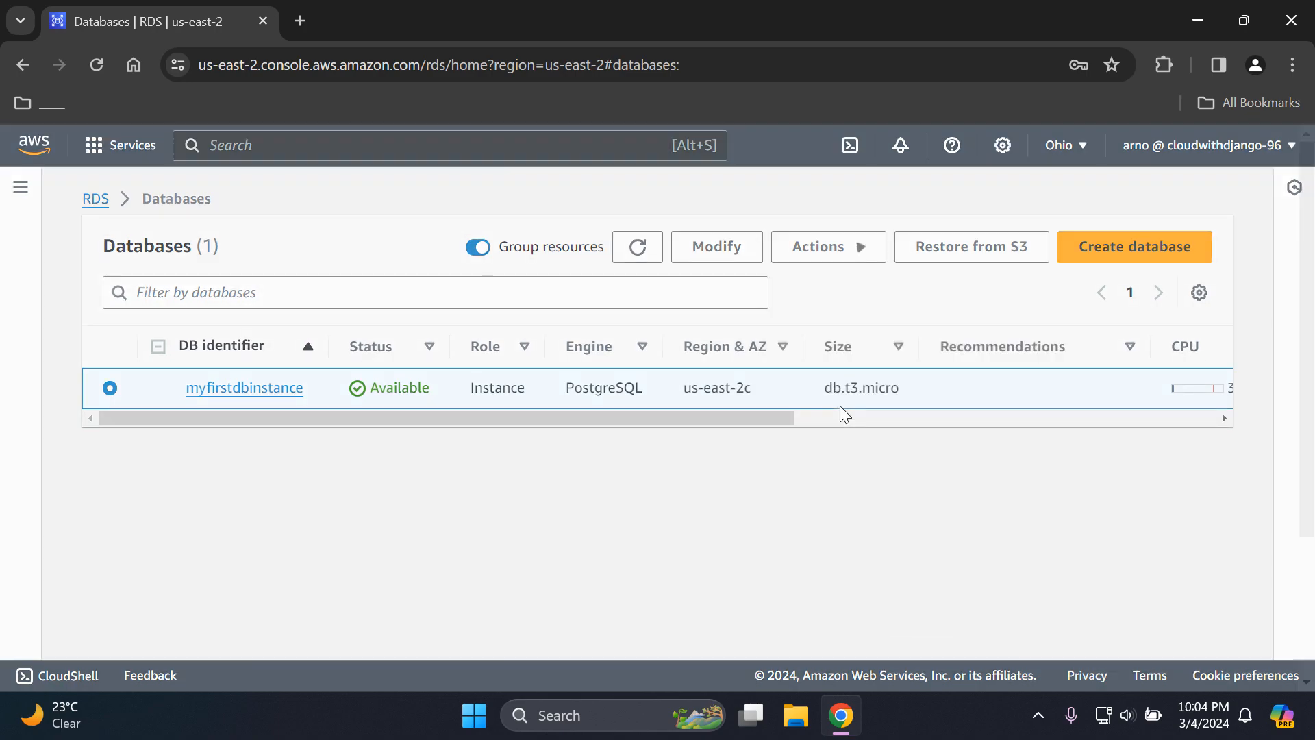
left_click_drag(1308, 284, 1308, 310)
scroll(1309, 309, "down", 2)
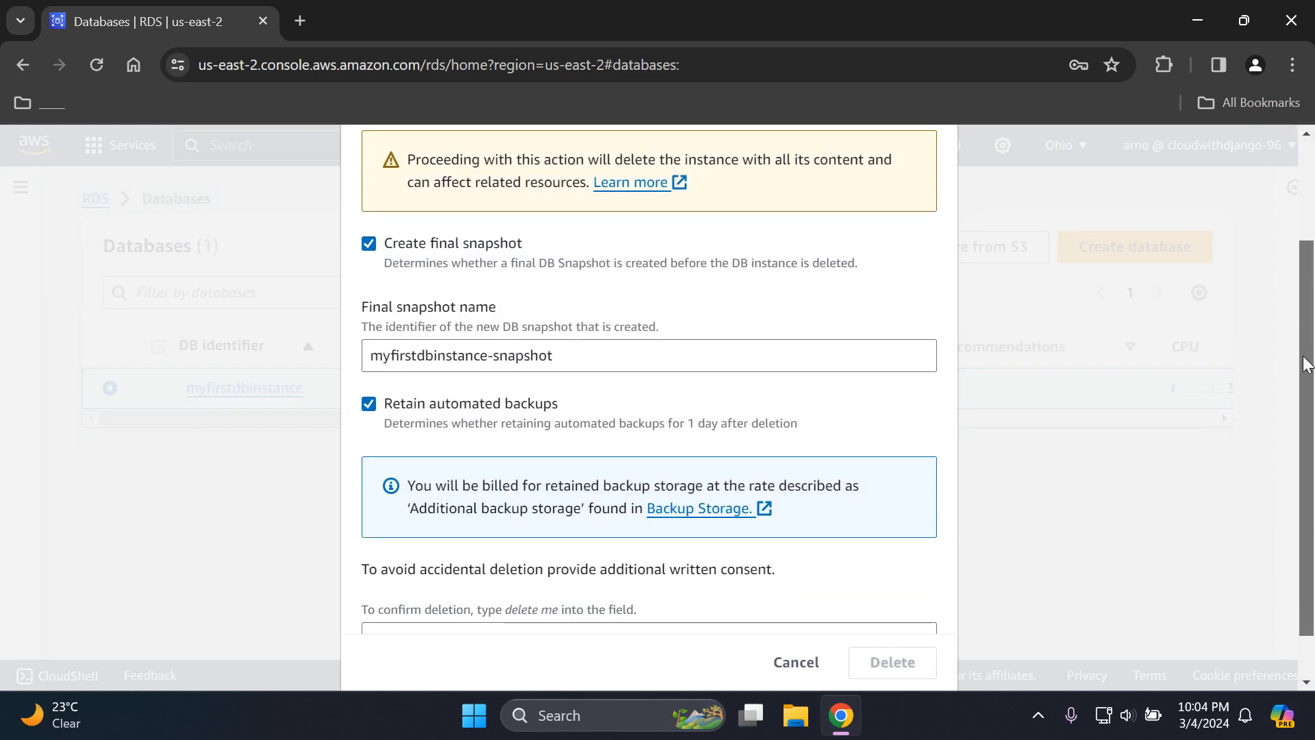
scroll(1311, 311, "up", 2)
scroll(1312, 311, "up", 1)
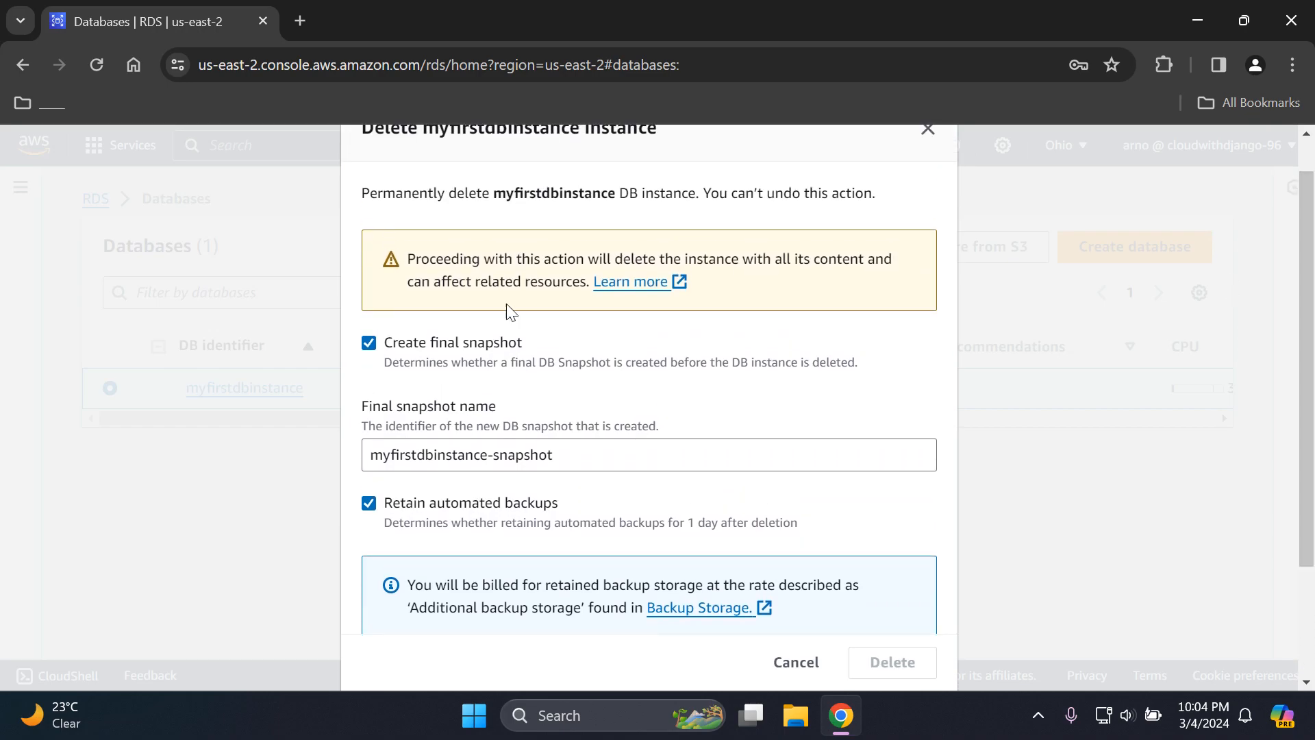
- Turn off the final snapshot and retained automated backups, and acknowledge that automated backups will no longer be available
left_click(369, 344)
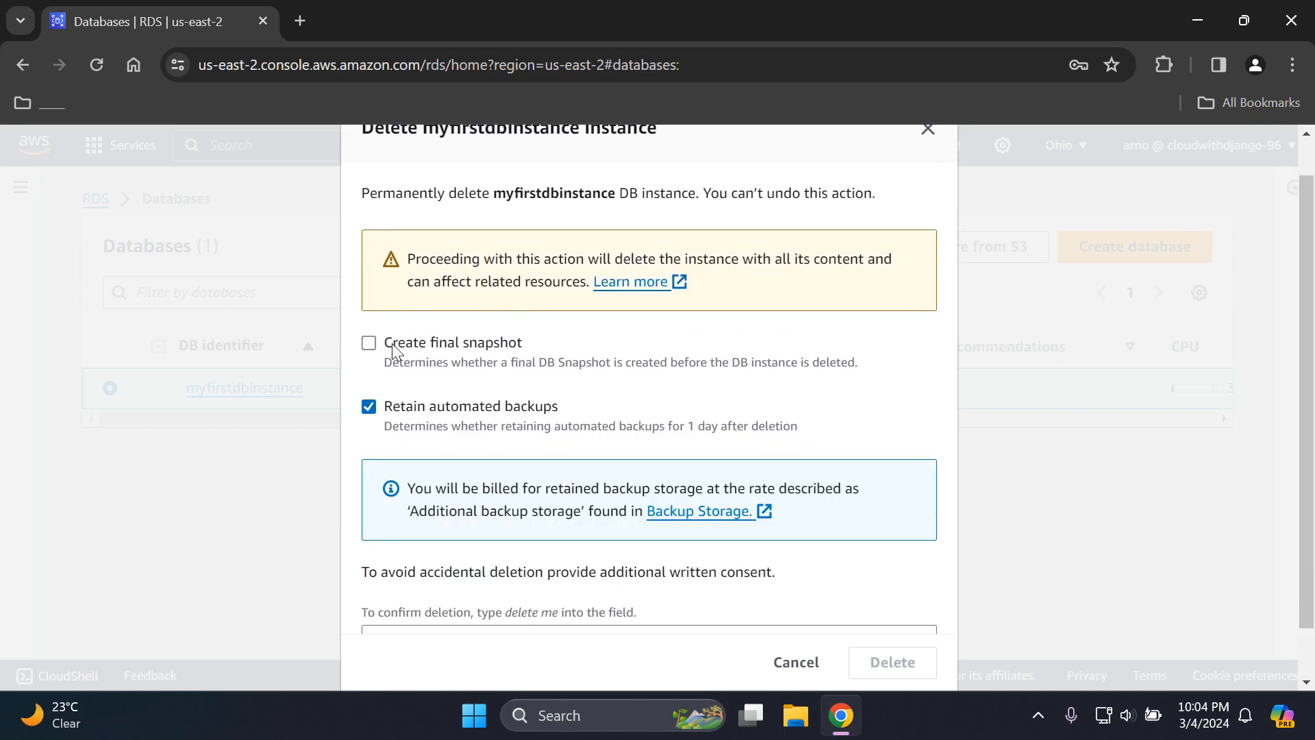
left_click(370, 407)
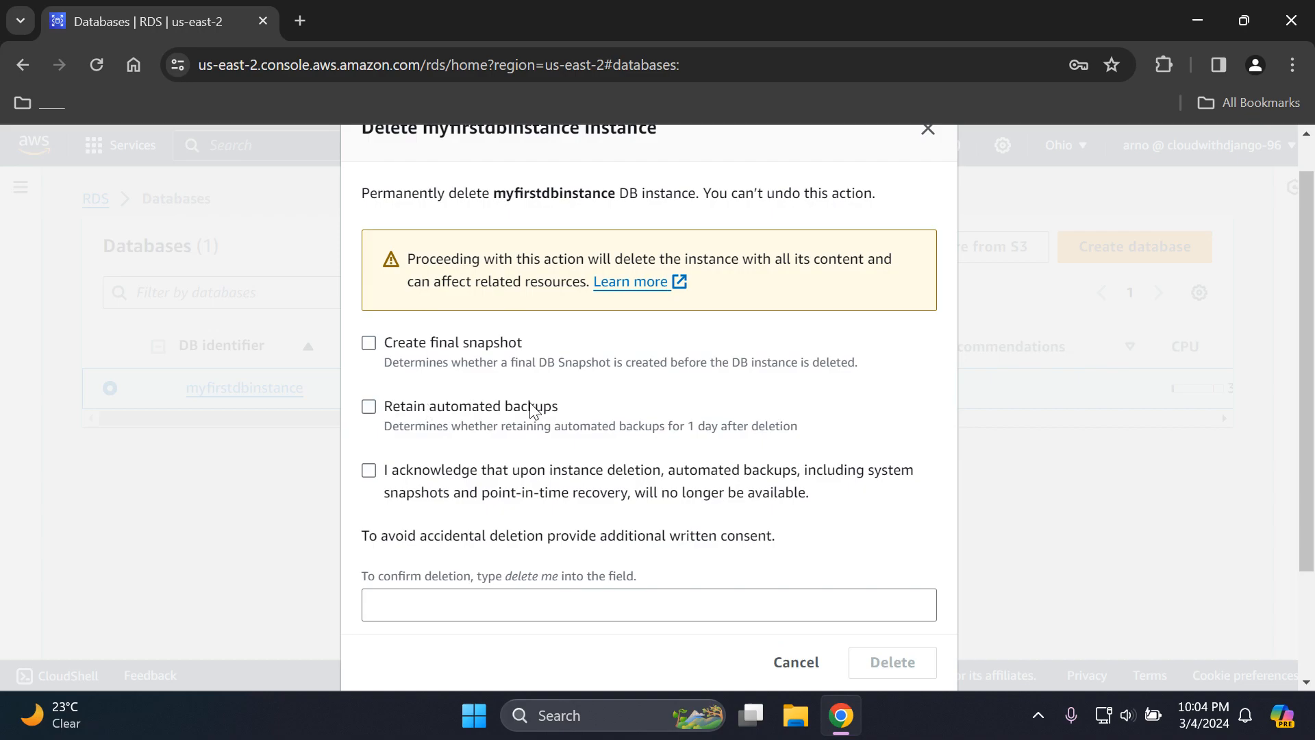
left_click(370, 471)
- Enter "delete me" as the written consent and delete the myfirstdbinstance DB instance
scroll(1299, 479, "down", 3)
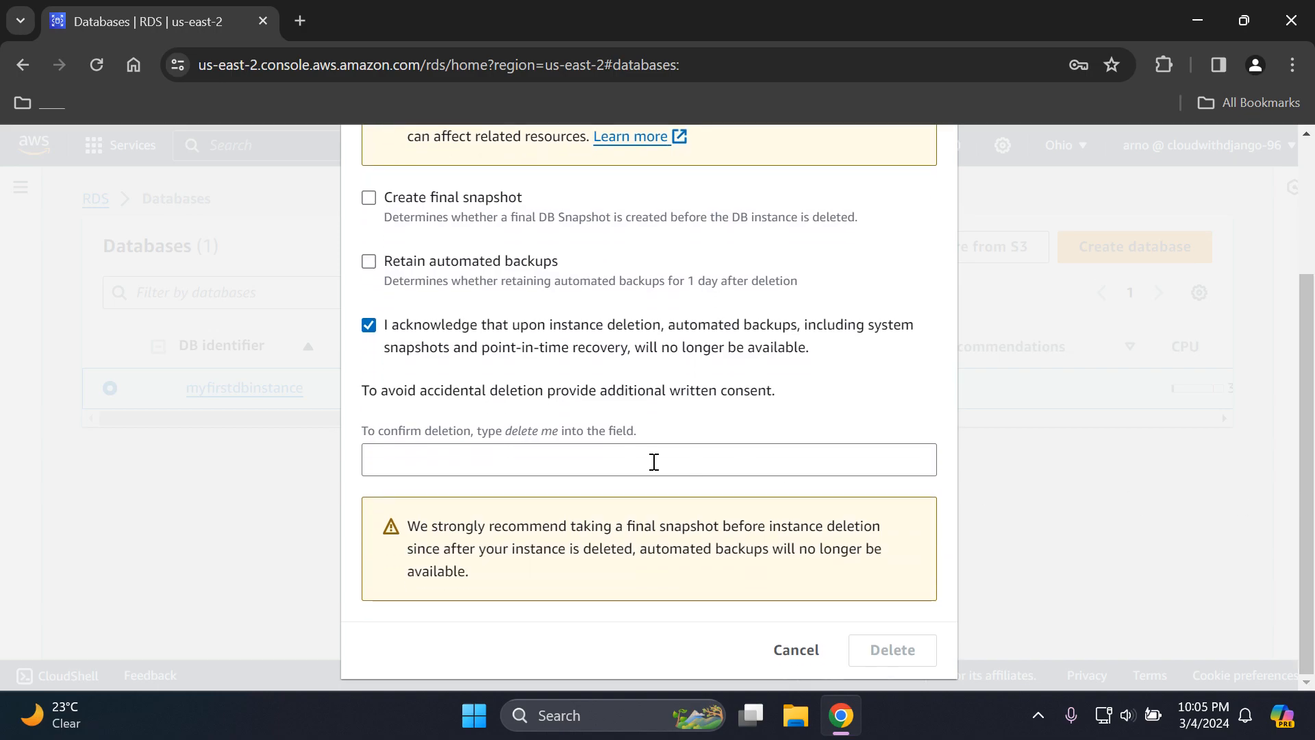
left_click(564, 461)
type("delete me")
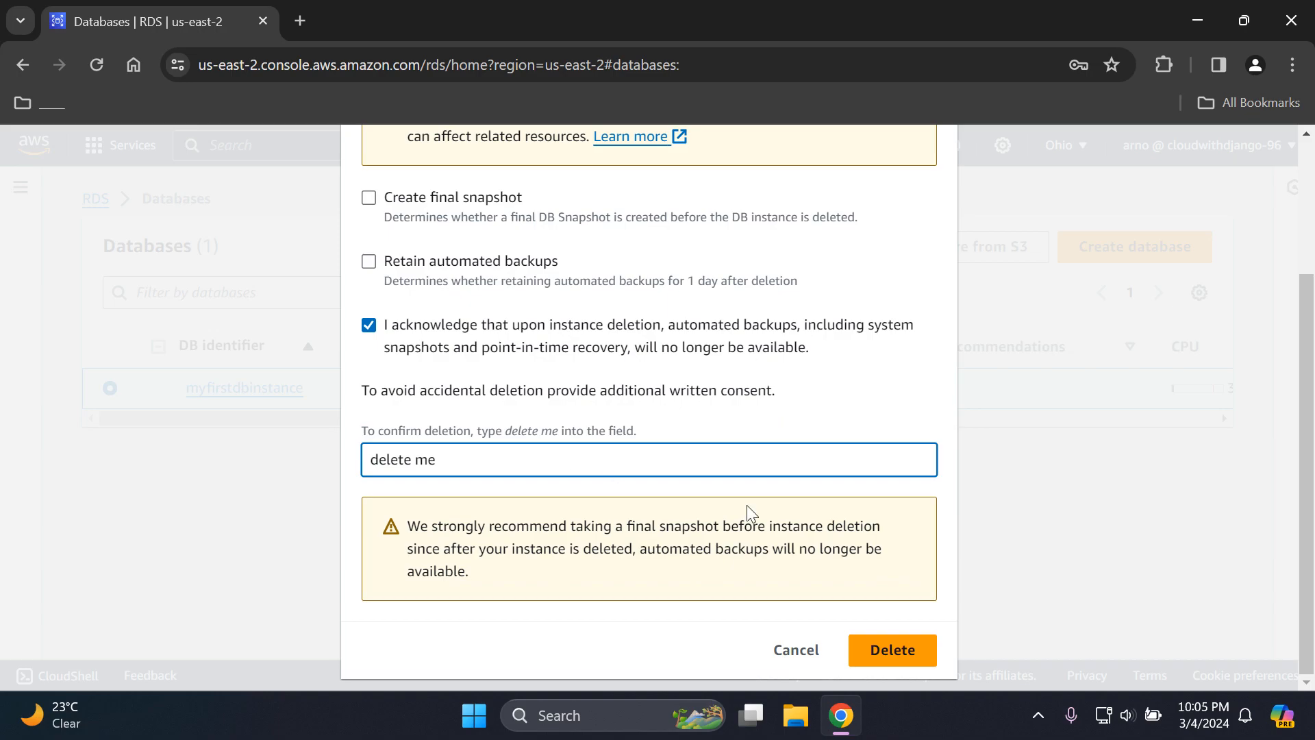
left_click(890, 653)
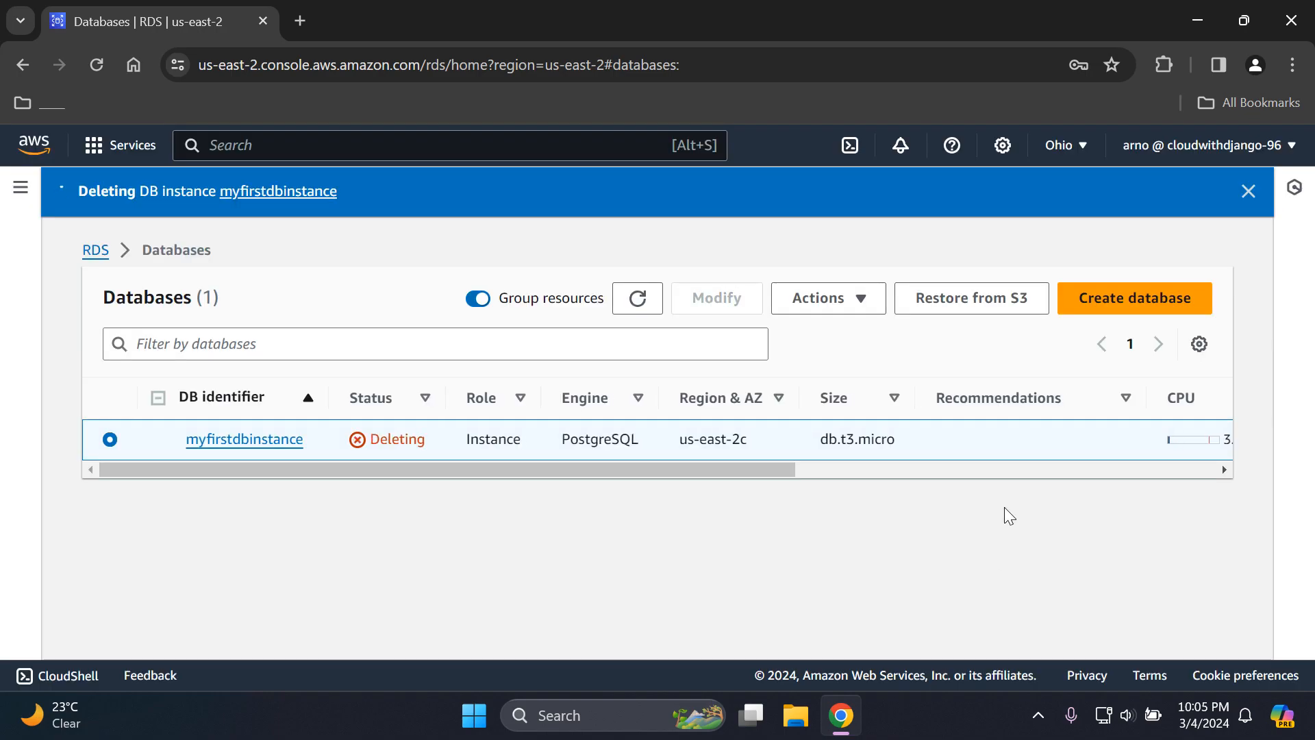